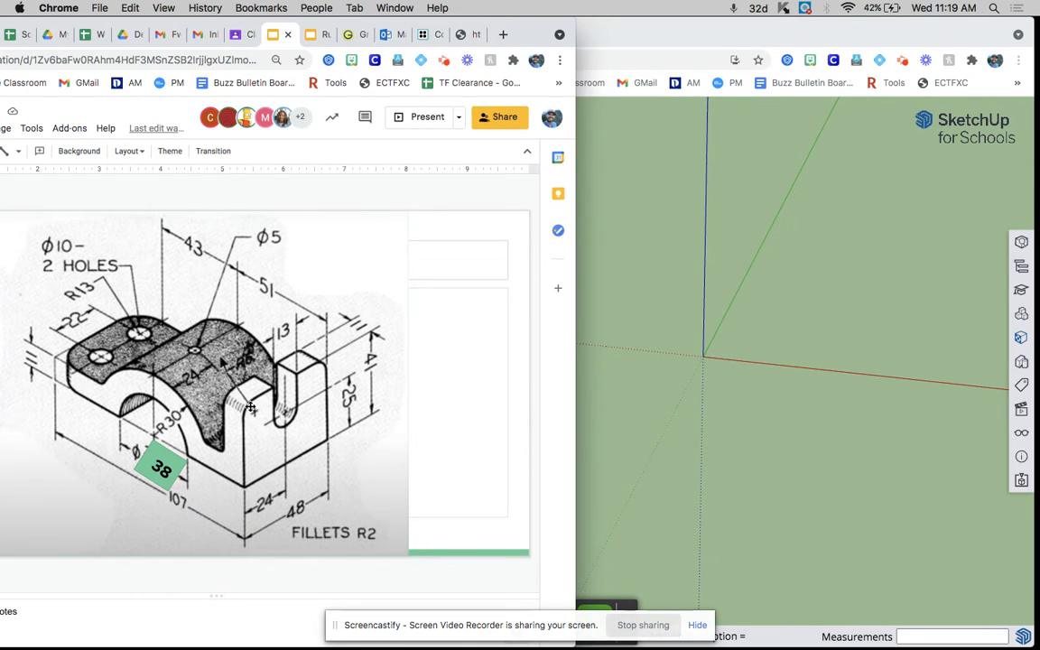
Draw an 11 by 48 m rectangle on the ground plane with one corner at the origin
{"action": "left_click", "coordinate": [631, 395]}
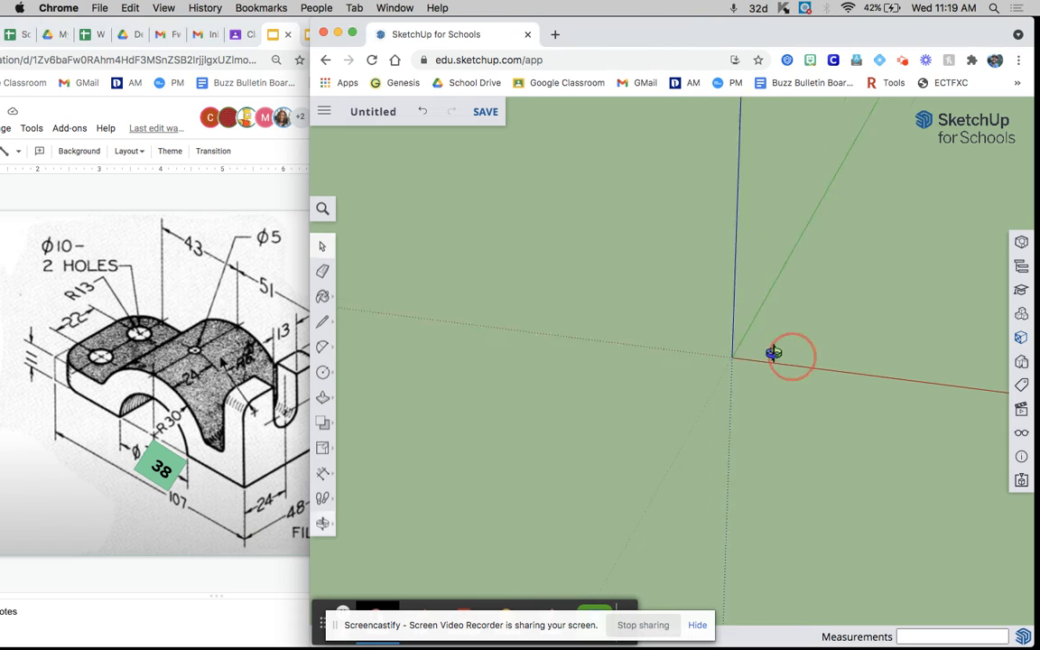
{"action": "left_click", "coordinate": [323, 372]}
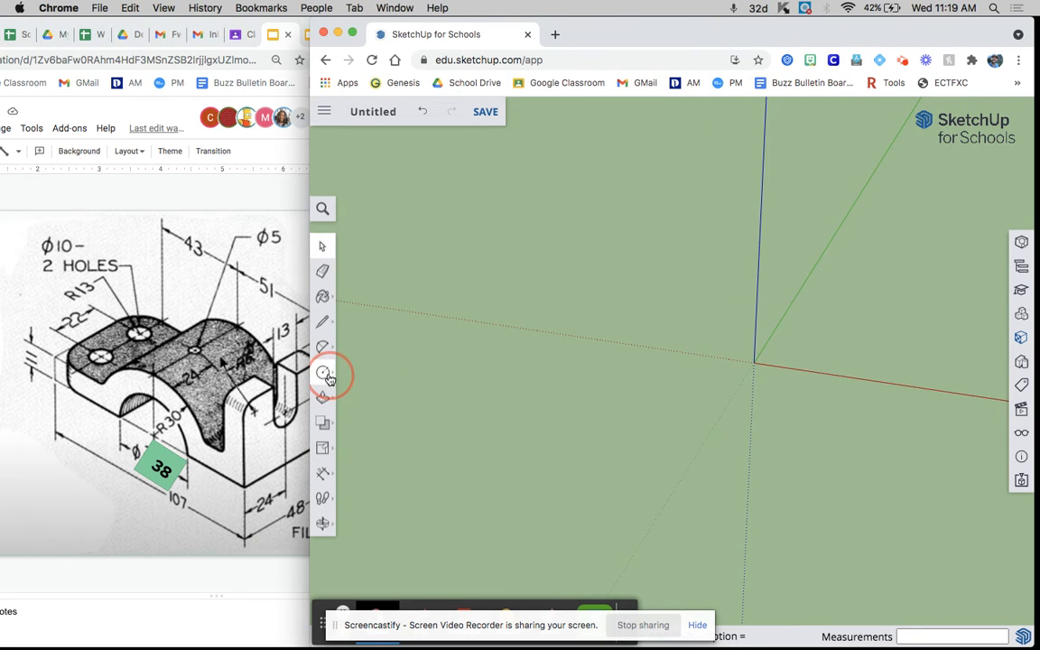
{"action": "left_click", "coordinate": [359, 318]}
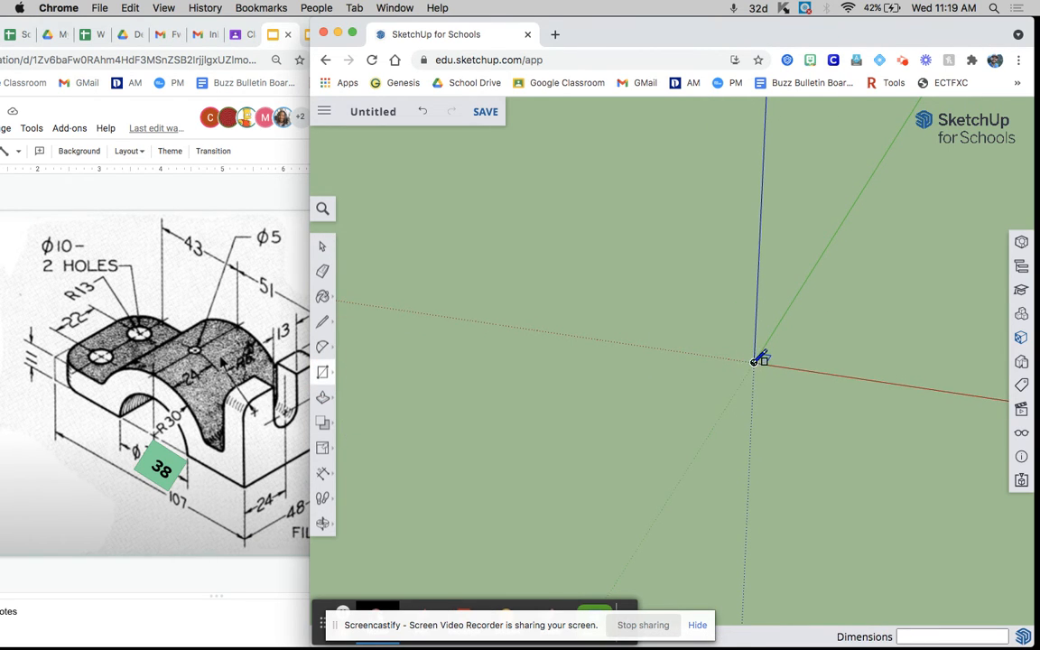
{"action": "middle_click_drag", "start_coordinate": [541, 432], "coordinate": [748, 399]}
{"action": "left_click", "coordinate": [782, 416]}
{"action": "type", "text": "11,48"}
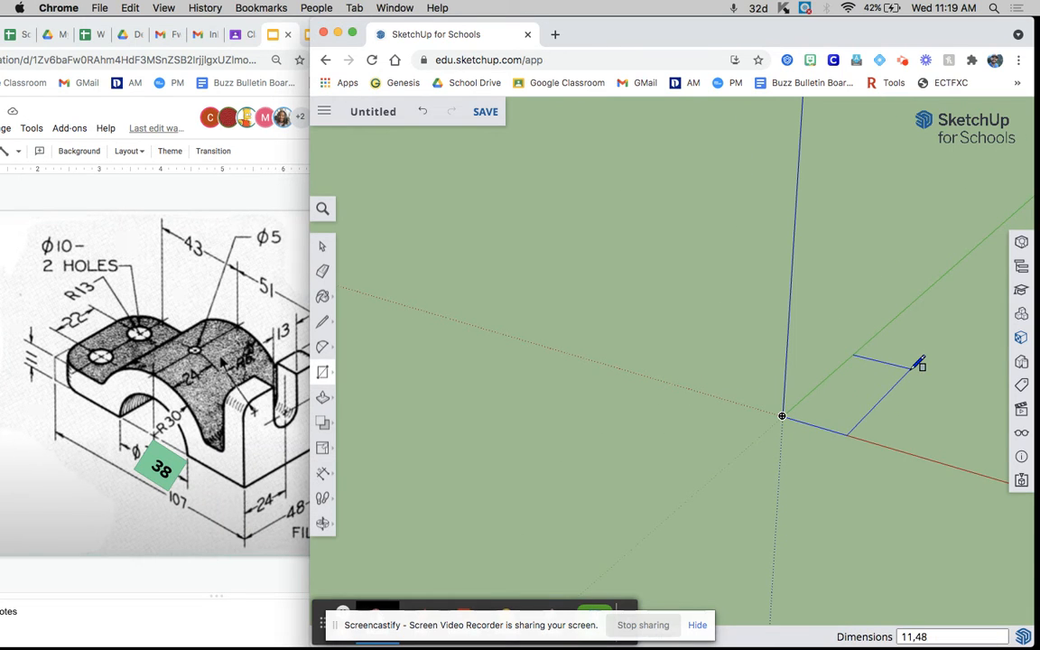
{"action": "key", "text": "Return"}
Push/Pull the rectangle up 41 m to form an upright block
{"action": "scroll", "coordinate": [811, 402], "scroll_direction": "up", "scroll_amount": 10}
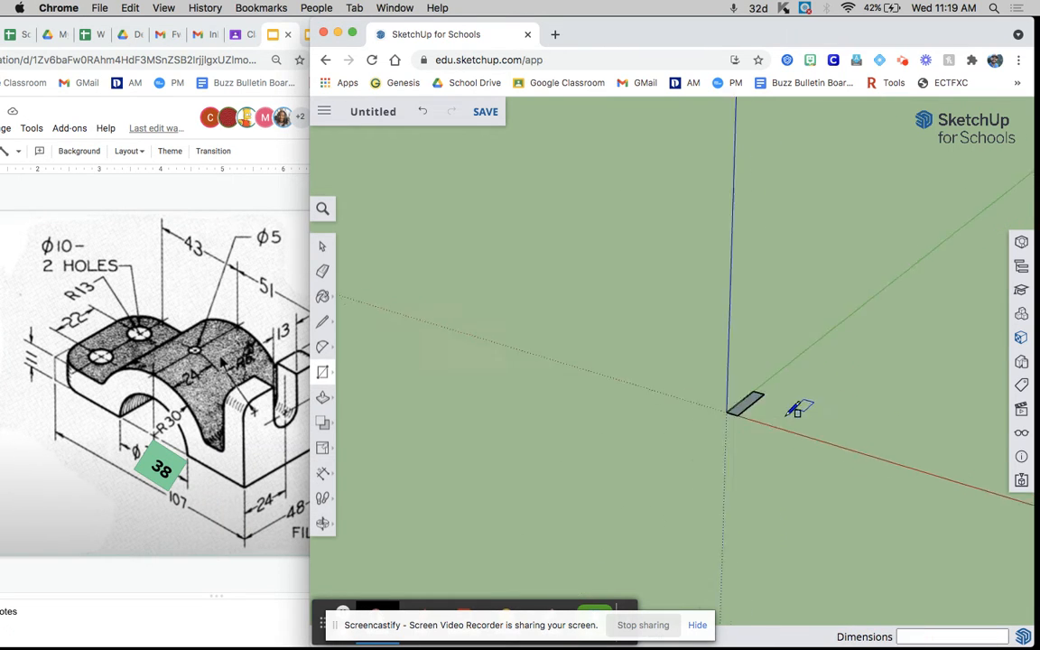
{"action": "middle_click_drag", "start_coordinate": [692, 442], "coordinate": [603, 418]}
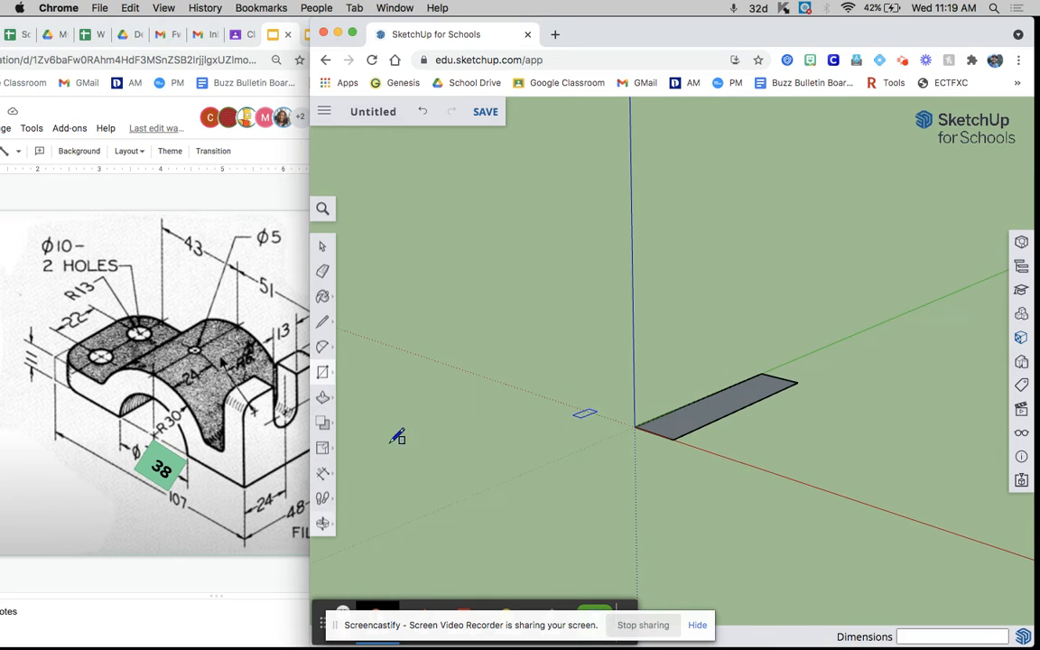
{"action": "left_click", "coordinate": [322, 397]}
{"action": "left_click", "coordinate": [359, 366]}
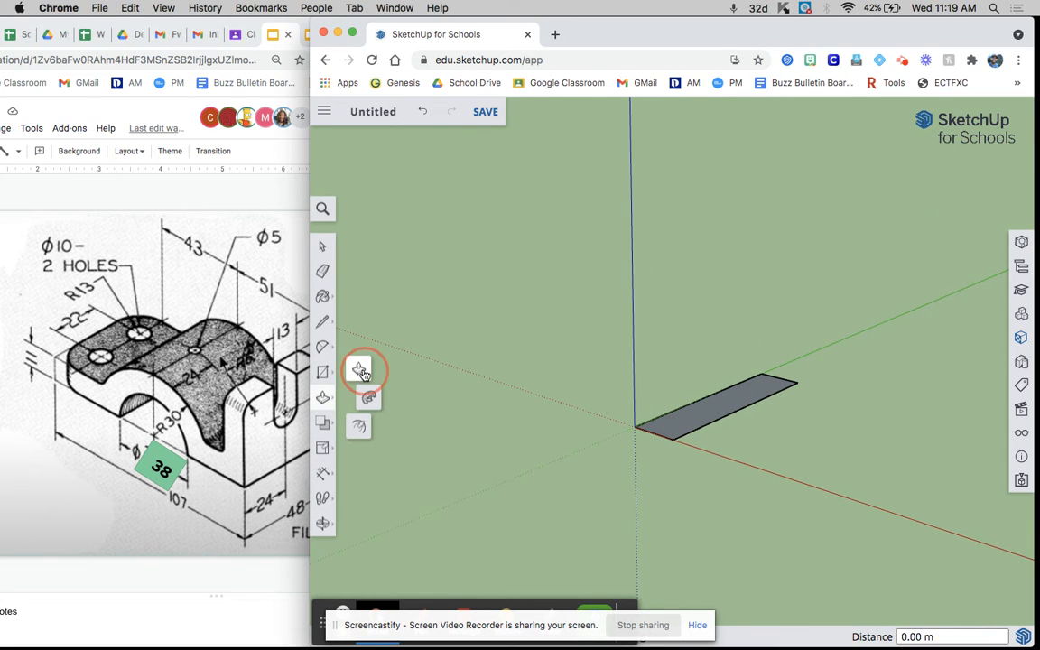
{"action": "left_click", "coordinate": [709, 420]}
{"action": "type", "text": "41"}
{"action": "key", "text": "Return"}
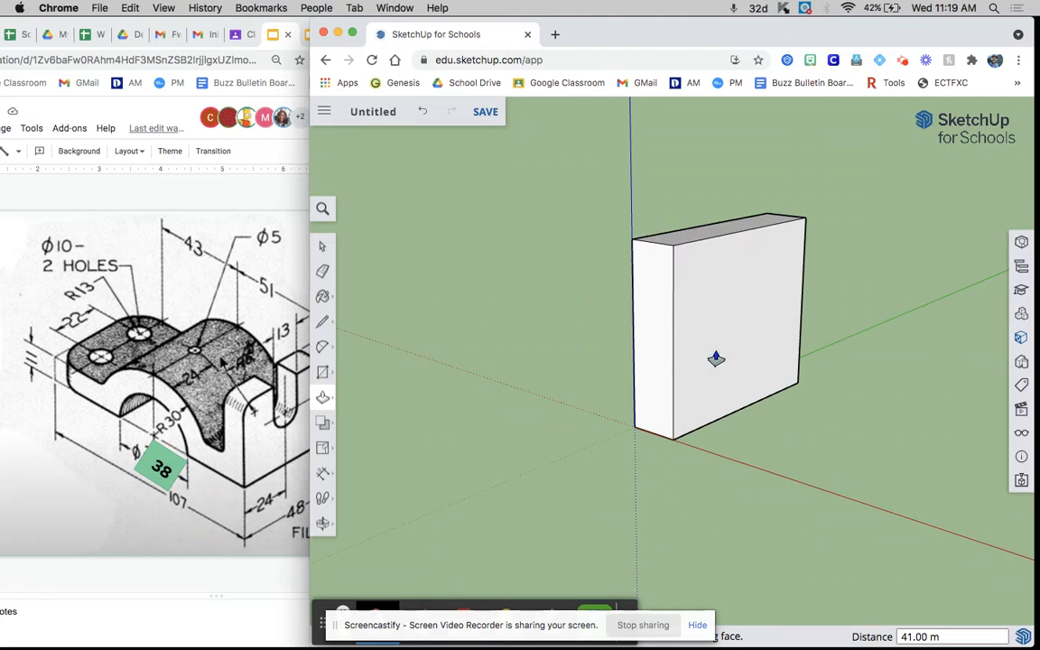
Draw a 25 m vertical line up the block's broad front face from the midpoint of its bottom edge
{"action": "scroll", "coordinate": [642, 353], "scroll_direction": "up", "scroll_amount": 3}
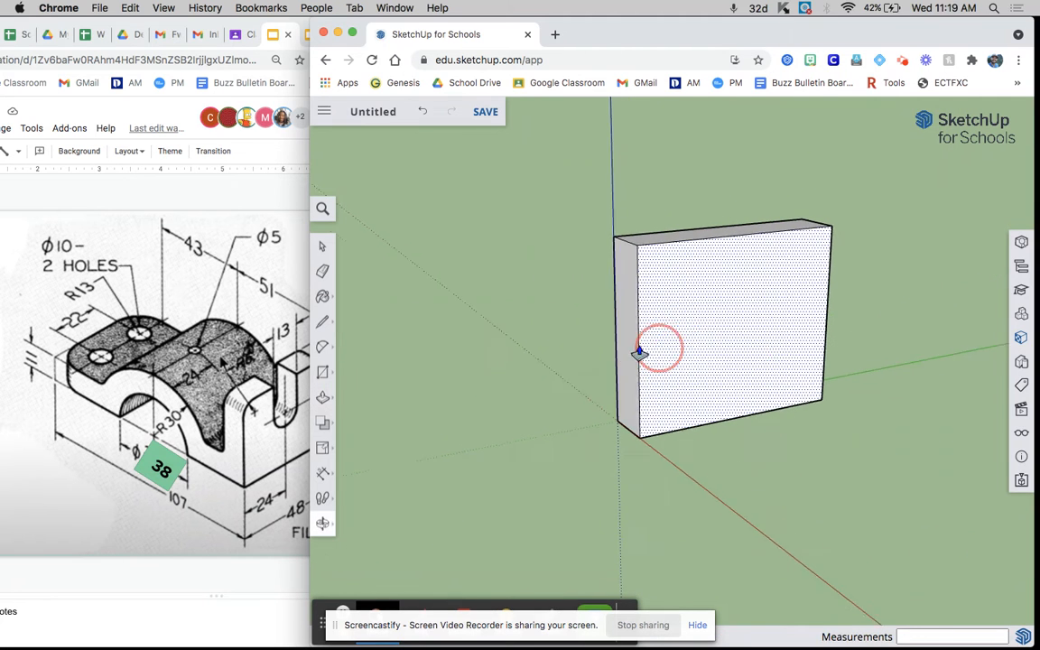
{"action": "left_click", "coordinate": [322, 322]}
{"action": "left_click", "coordinate": [360, 304]}
{"action": "left_click", "coordinate": [736, 417]}
{"action": "type", "text": "25"}
{"action": "key", "text": "Return"}
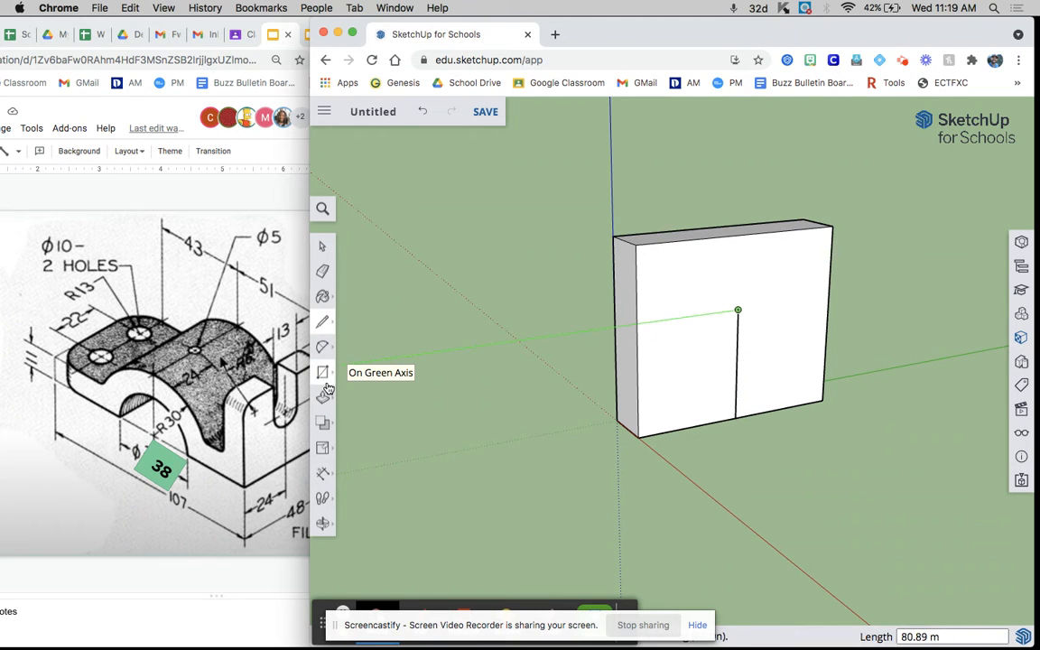
Draw a circle of radius 6.5 m centred on the upper end of the vertical line
{"action": "left_click", "coordinate": [322, 373]}
{"action": "left_click", "coordinate": [372, 372]}
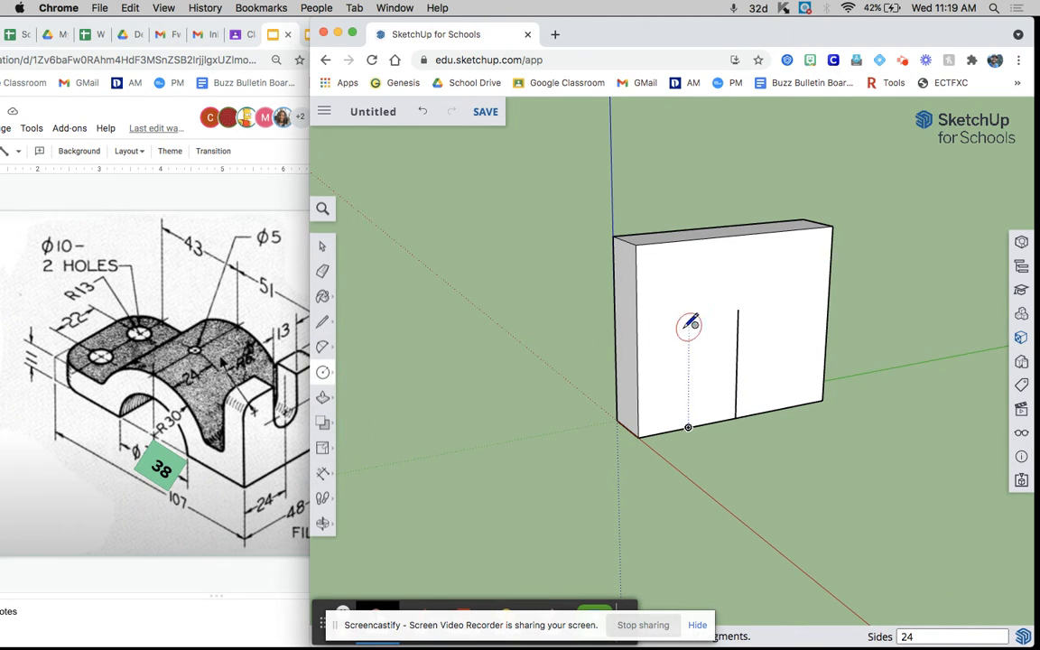
{"action": "left_click", "coordinate": [738, 310]}
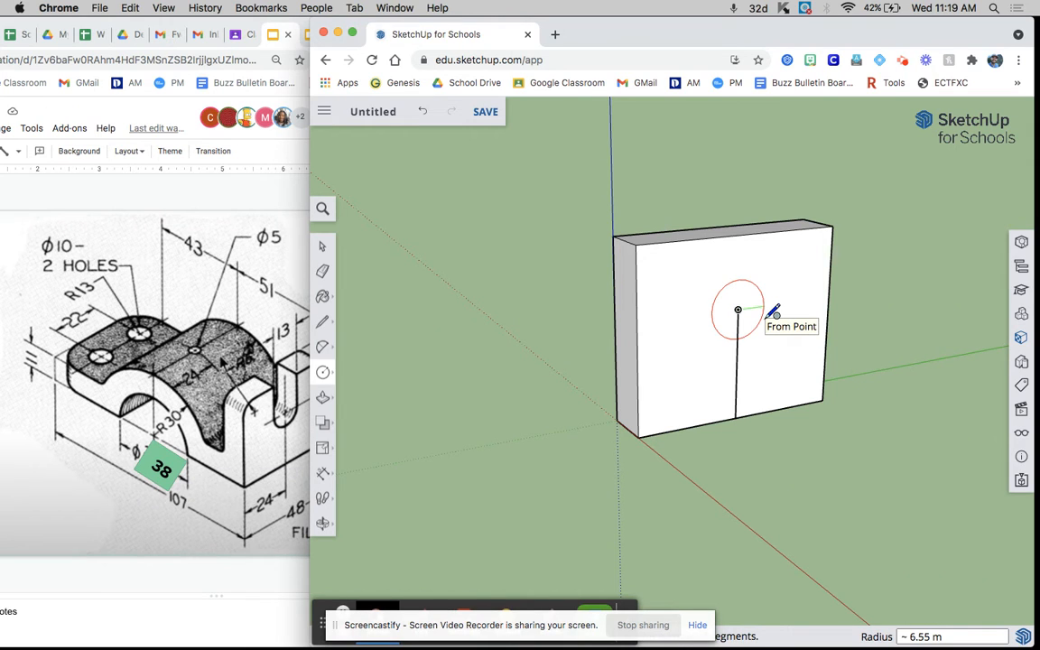
{"action": "type", "text": "6.5"}
{"action": "key", "text": "Return"}
Draw vertical lines from both sides of the circle up to the front face's top edge
{"action": "scroll", "coordinate": [772, 305], "scroll_direction": "up", "scroll_amount": 5}
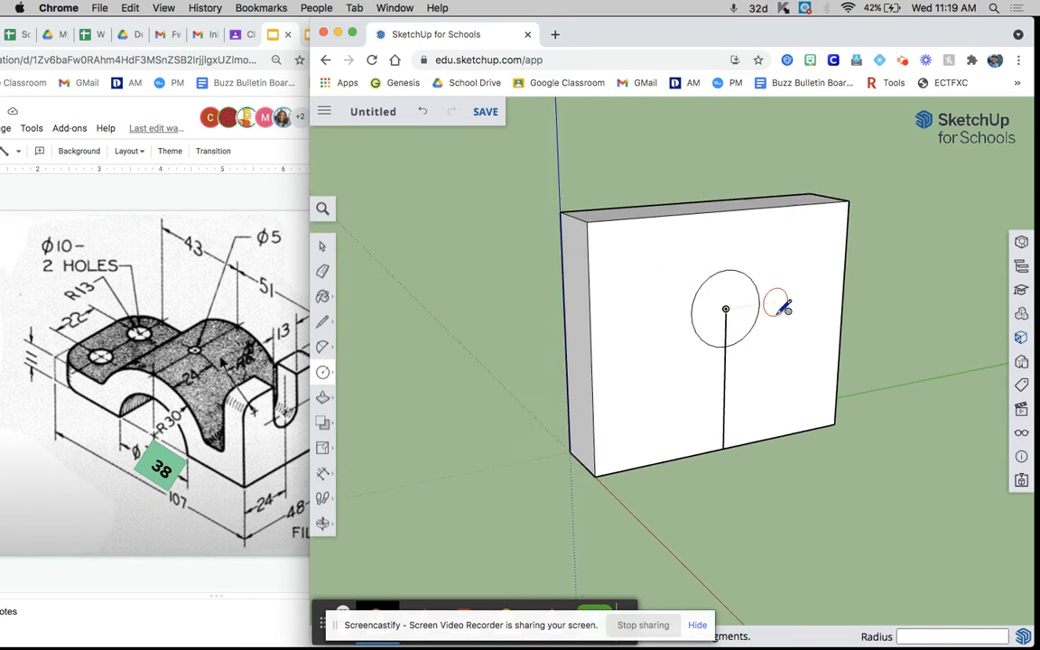
{"action": "left_click", "coordinate": [323, 321]}
{"action": "left_click", "coordinate": [359, 309]}
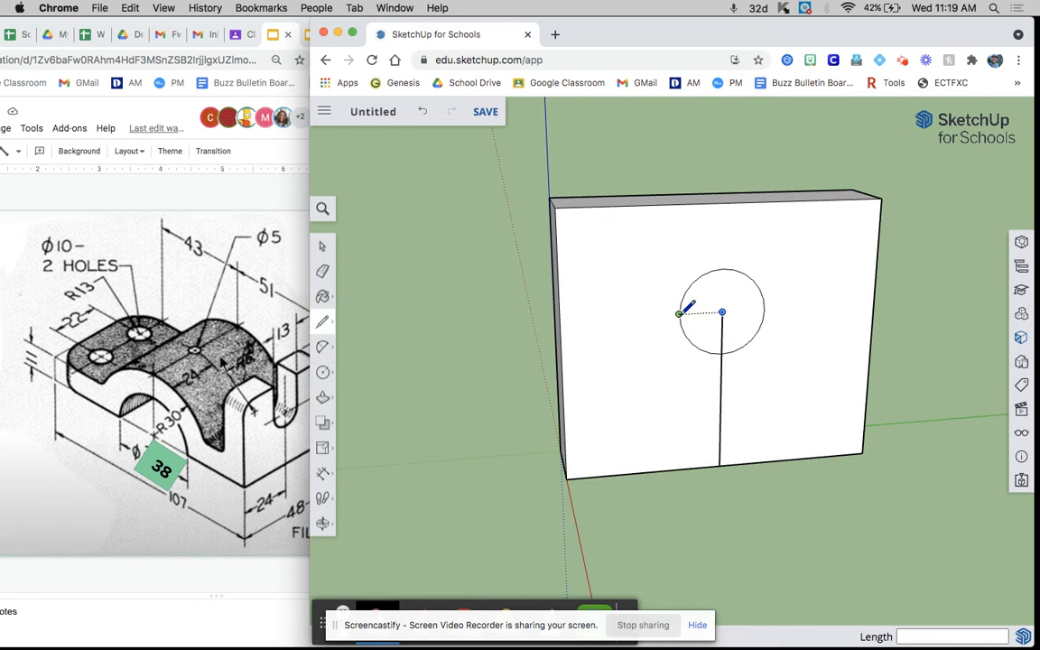
{"action": "left_click", "coordinate": [680, 314]}
{"action": "left_click", "coordinate": [679, 206]}
{"action": "left_click", "coordinate": [764, 310]}
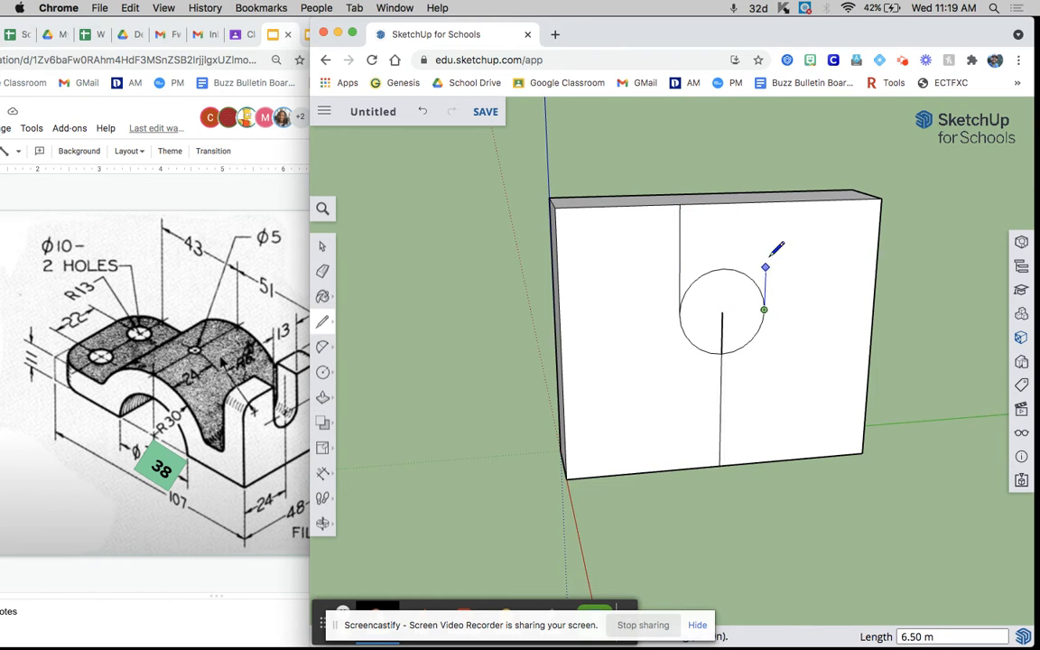
{"action": "left_click", "coordinate": [768, 202]}
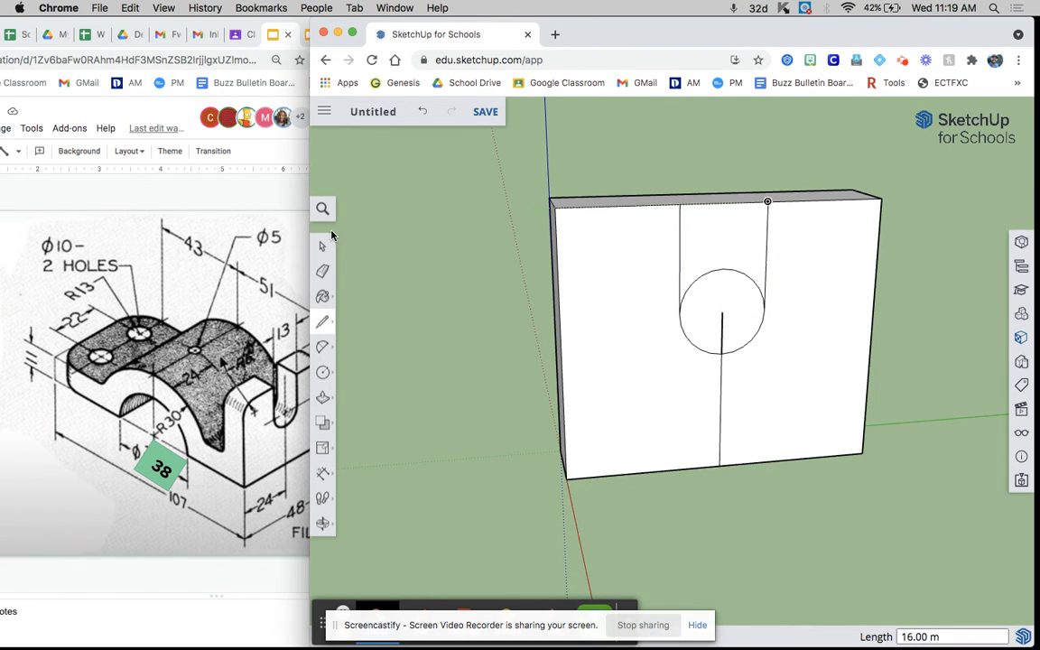
Delete the vertical centre line and the circle's upper arc so only a U-shaped slot outline is left
{"action": "left_click", "coordinate": [324, 400]}
{"action": "middle_click_drag", "start_coordinate": [365, 390], "coordinate": [418, 365]}
{"action": "left_click", "coordinate": [326, 252]}
{"action": "left_click", "coordinate": [720, 318]}
{"action": "key", "text": "Delete"}
{"action": "left_click", "coordinate": [720, 363]}
{"action": "key", "text": "Delete"}
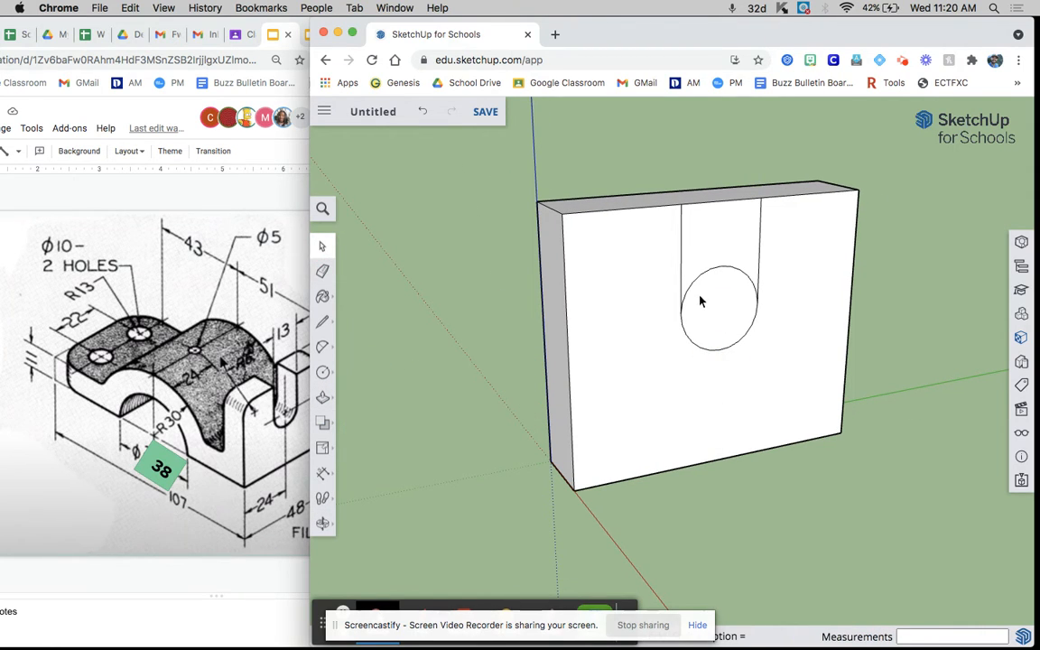
{"action": "left_click", "coordinate": [702, 277]}
{"action": "key", "text": "Delete"}
Push the U-shaped slot profile 11 m back to cut it through the block
{"action": "middle_click_drag", "start_coordinate": [588, 345], "coordinate": [639, 378]}
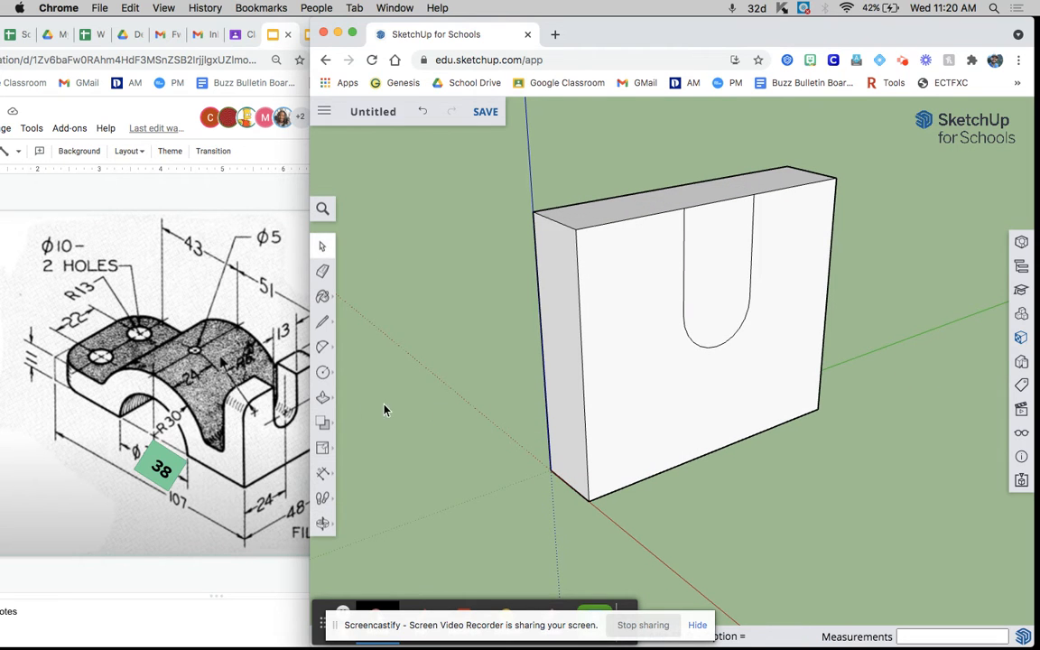
{"action": "left_click", "coordinate": [324, 401]}
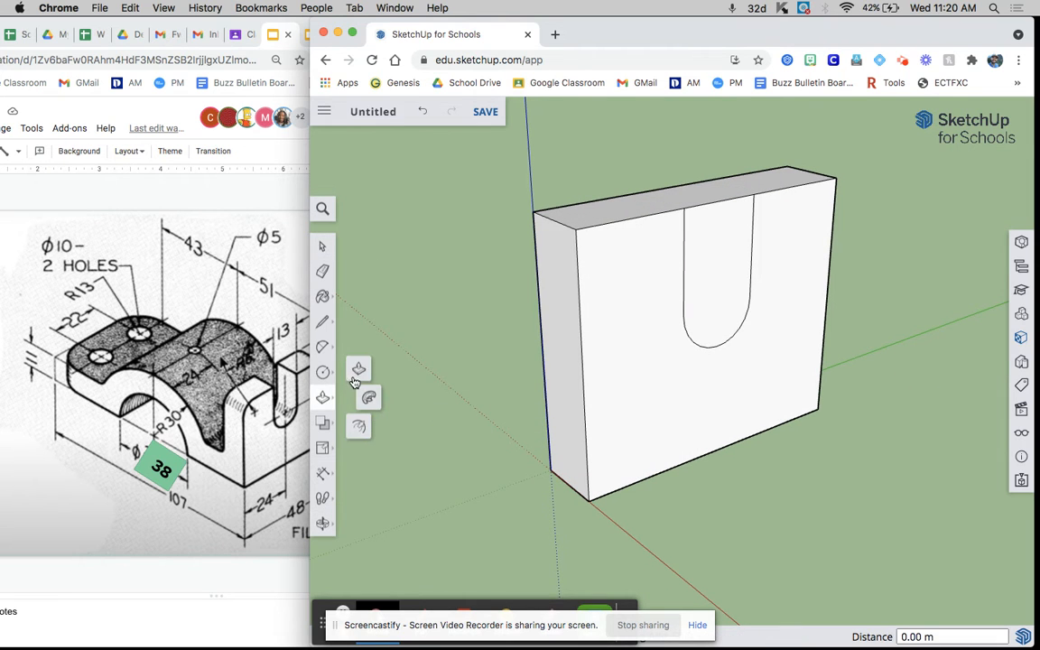
{"action": "left_click", "coordinate": [724, 288]}
{"action": "left_click", "coordinate": [694, 349]}
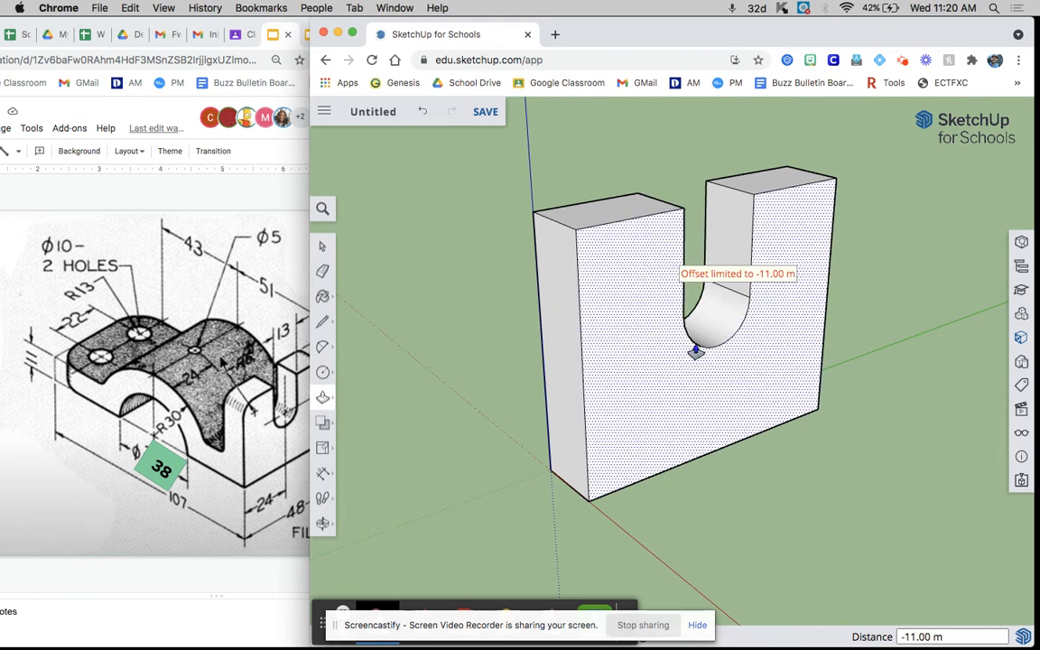
Draw a tangent arc across the front face's upper corner nearest the blue axis, with its ends 6 m from the corner
{"action": "left_click", "coordinate": [322, 324]}
{"action": "left_click", "coordinate": [575, 228]}
{"action": "type", "text": "6"}
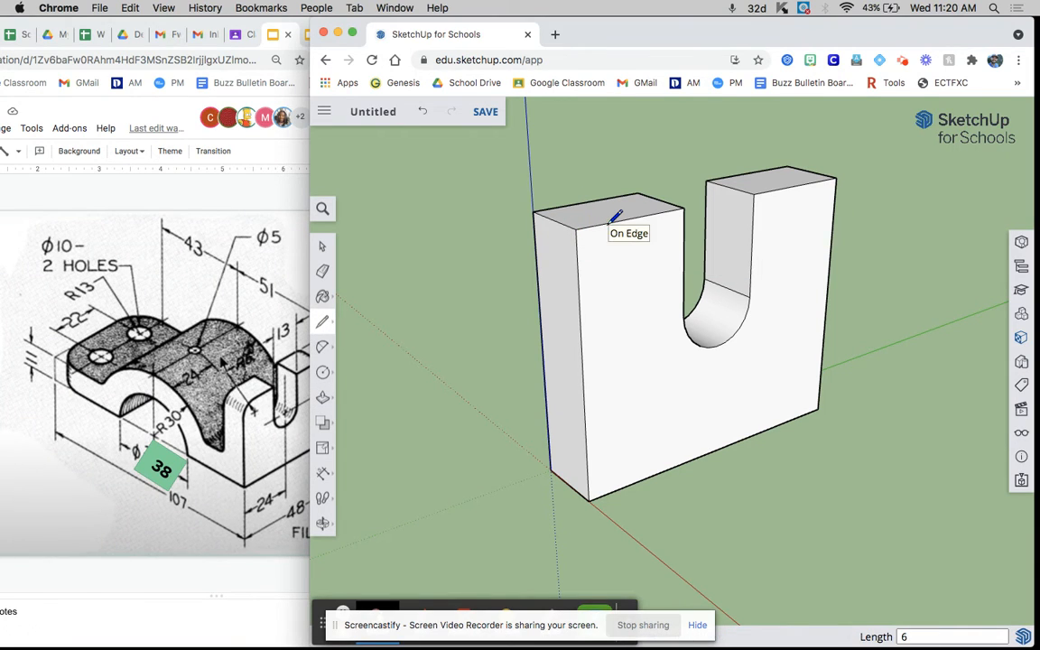
{"action": "left_click", "coordinate": [576, 230]}
{"action": "left_click", "coordinate": [322, 347]}
{"action": "left_click", "coordinate": [371, 335]}
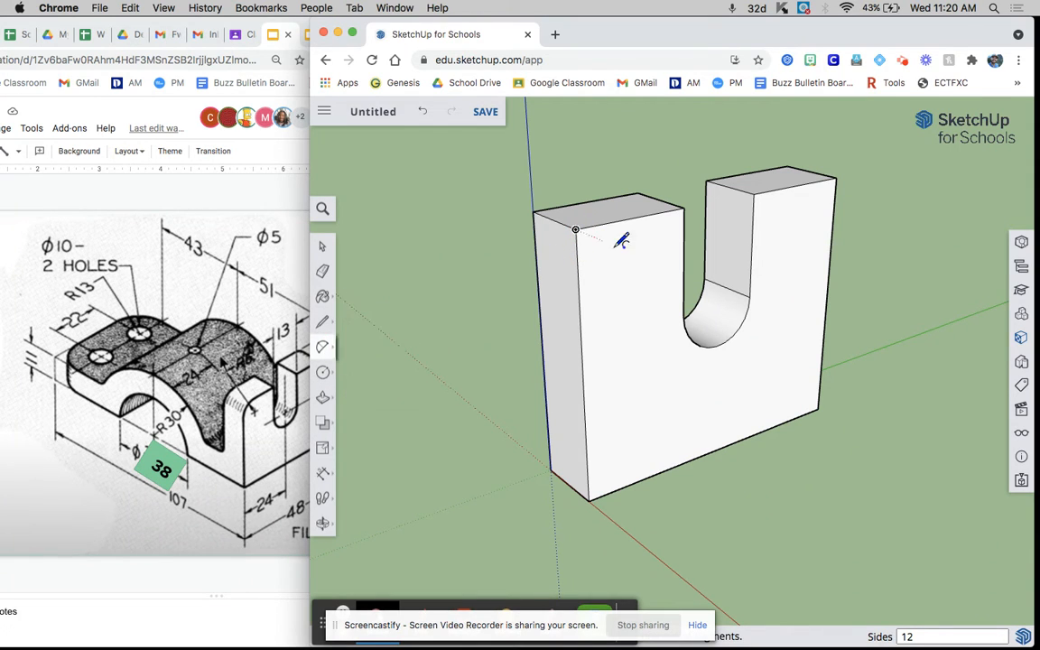
{"action": "left_click", "coordinate": [615, 221]}
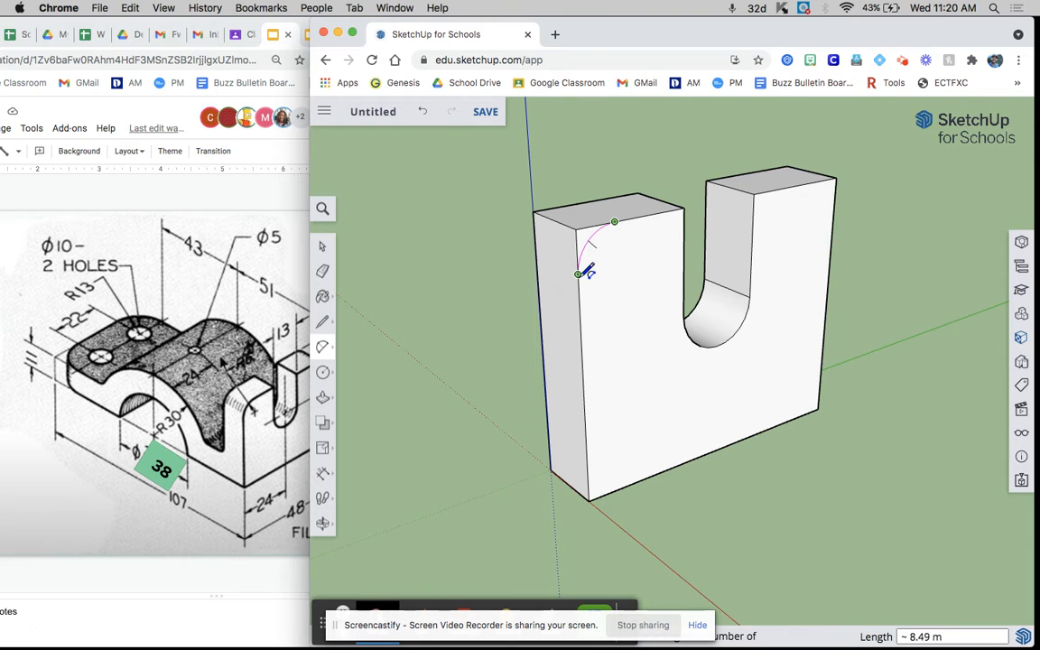
{"action": "double_click", "coordinate": [580, 274]}
Draw a matching tangent arc across the front face's other upper corner, starting 6 m from the corner
{"action": "middle_click_drag", "start_coordinate": [854, 337], "coordinate": [593, 309]}
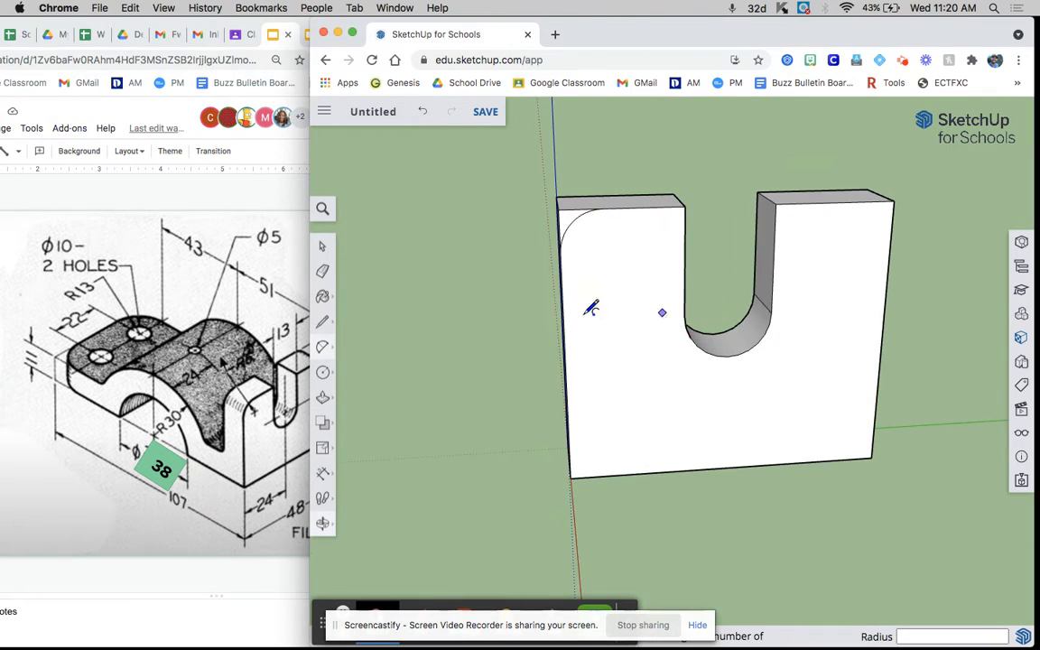
{"action": "left_click", "coordinate": [322, 321]}
{"action": "left_click", "coordinate": [894, 200]}
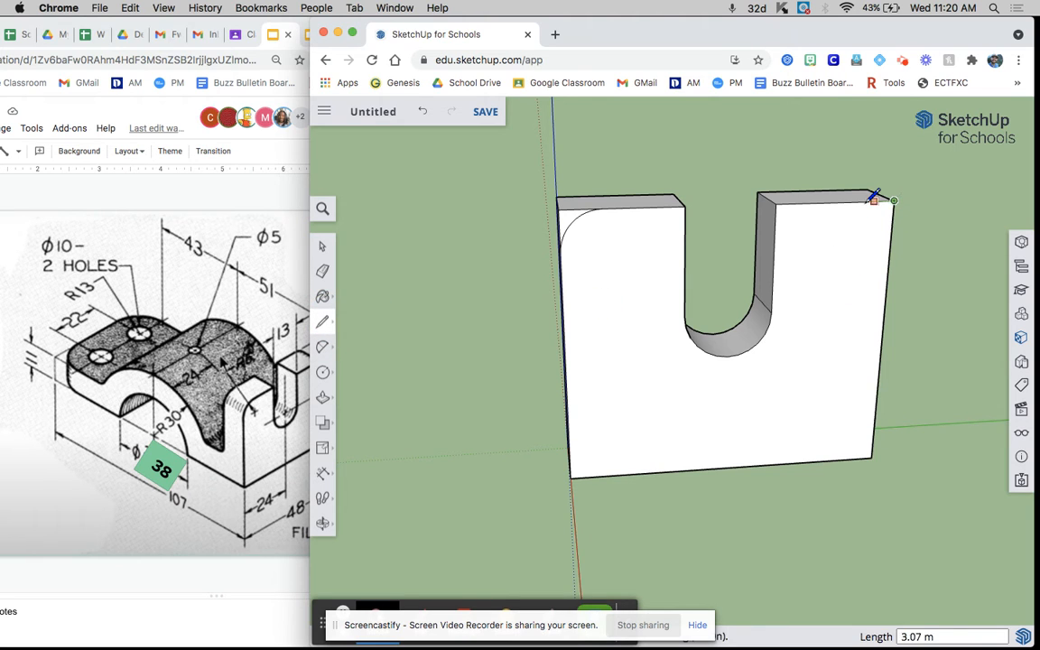
{"action": "type", "text": "6"}
{"action": "left_click", "coordinate": [892, 202]}
{"action": "type", "text": "6"}
{"action": "key", "text": "Return"}
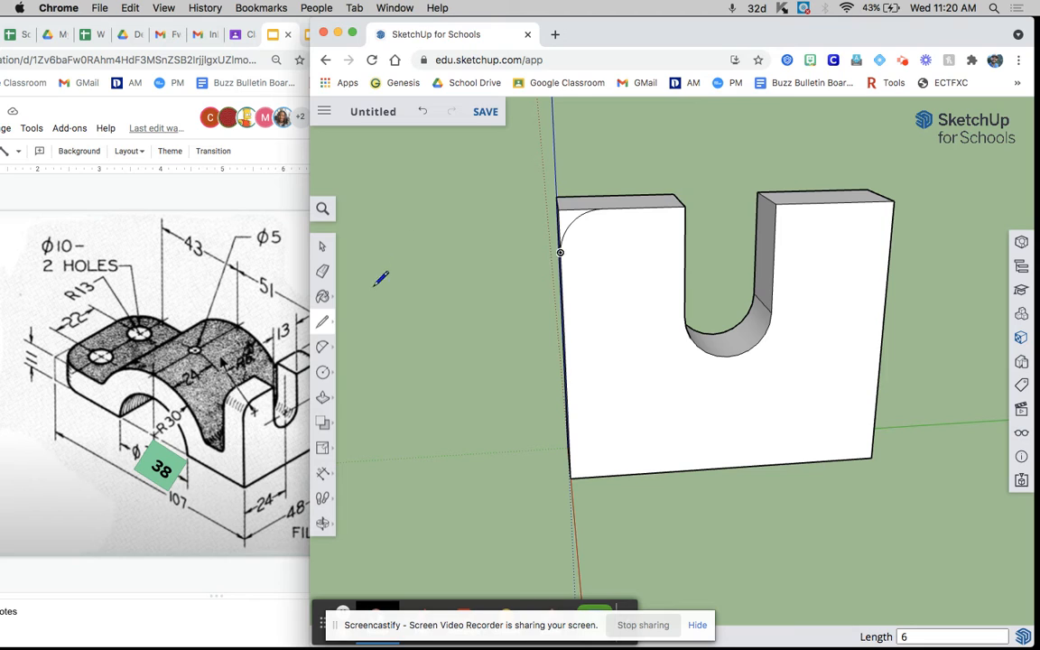
{"action": "left_click", "coordinate": [323, 347]}
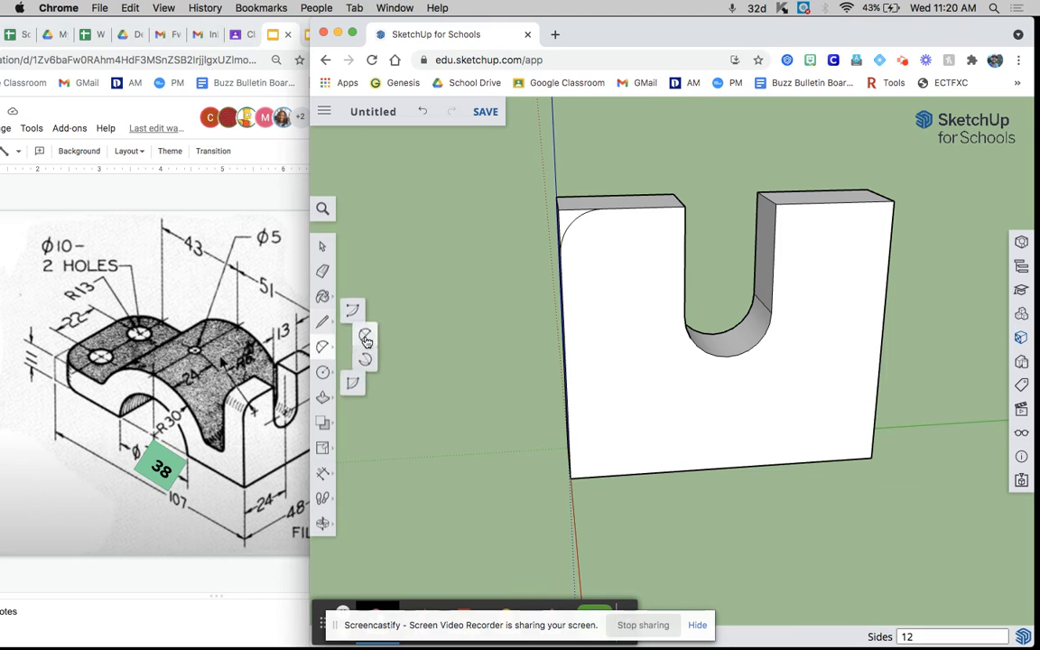
{"action": "left_click", "coordinate": [853, 201]}
{"action": "left_click", "coordinate": [893, 239]}
{"action": "left_click", "coordinate": [894, 236]}
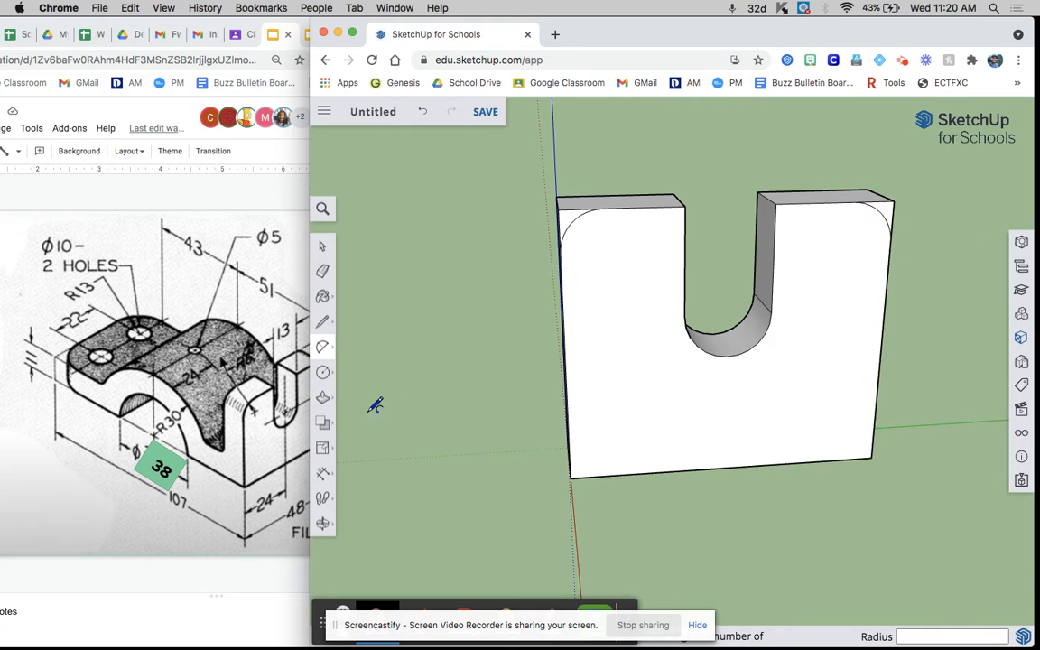
Push the waste outside both corner arcs 11 m back to round the block's upper corners
{"action": "left_click", "coordinate": [327, 398]}
{"action": "middle_click_drag", "start_coordinate": [388, 353], "coordinate": [584, 260]}
{"action": "left_click", "coordinate": [584, 261]}
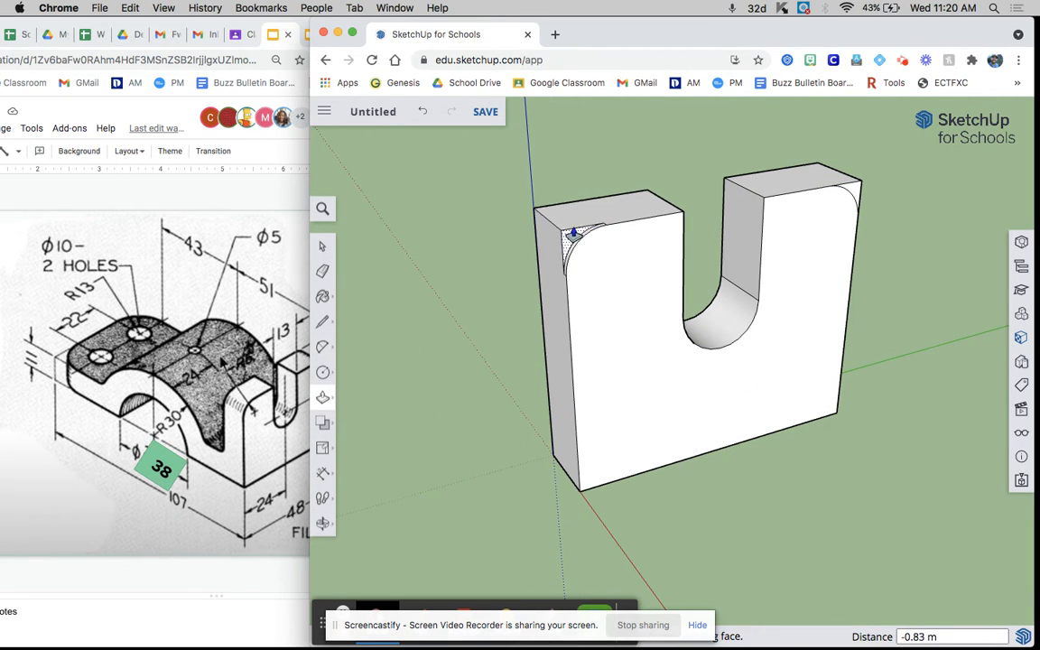
{"action": "left_click", "coordinate": [548, 206]}
{"action": "middle_click_drag", "start_coordinate": [813, 163], "coordinate": [903, 174]}
Check the overall length on the reference drawing and draw a 107 m line along the red axis from the block's front bottom corner
{"action": "left_click", "coordinate": [52, 345]}
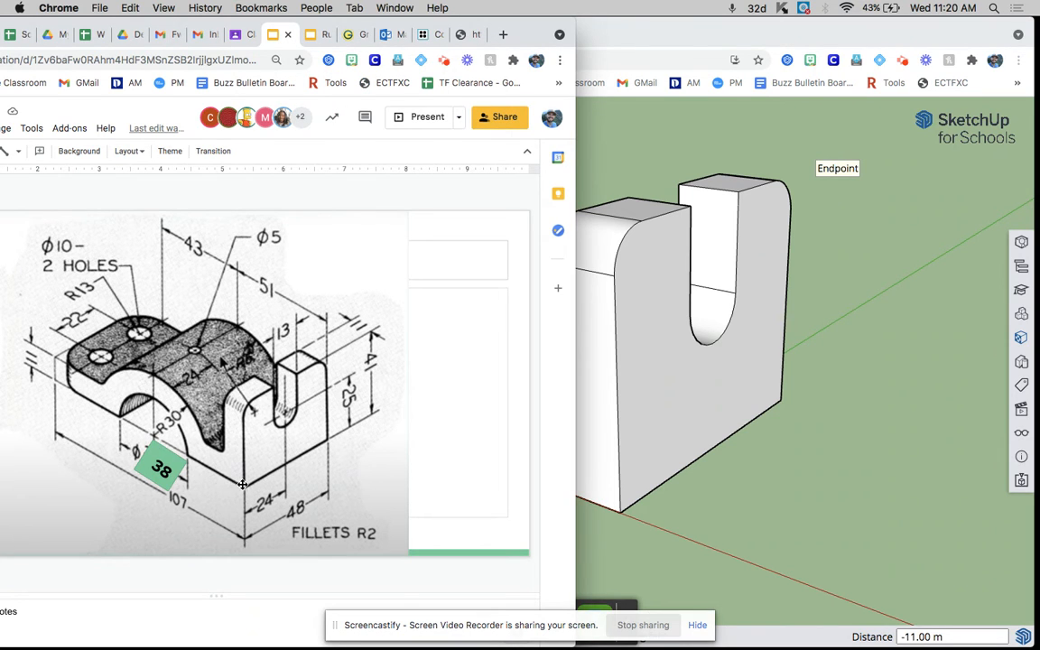
{"action": "left_click", "coordinate": [636, 534]}
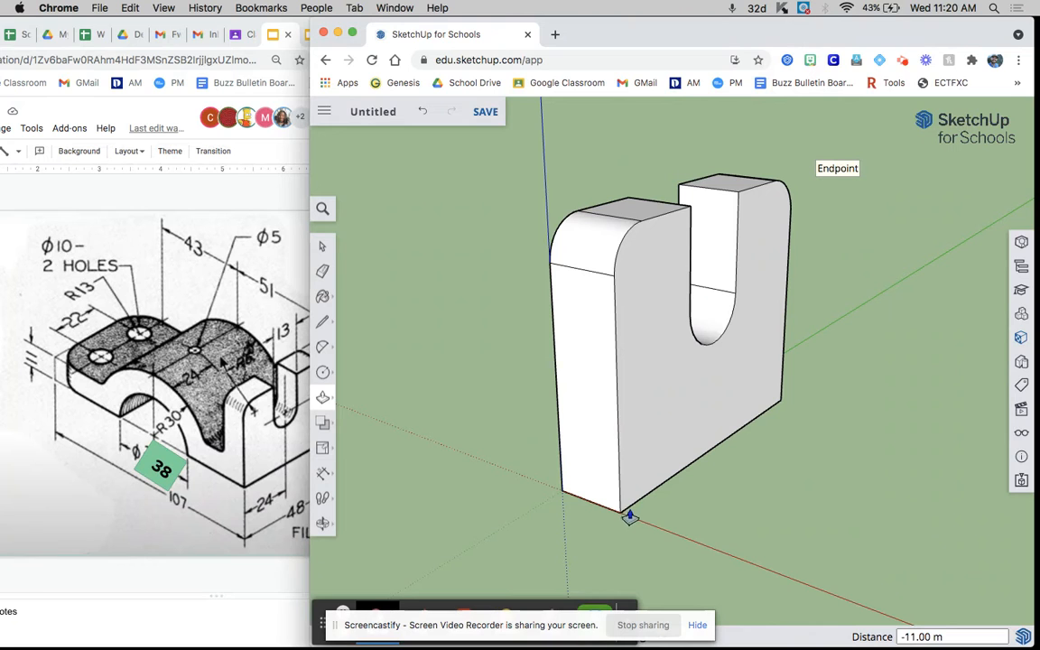
{"action": "left_click", "coordinate": [322, 253]}
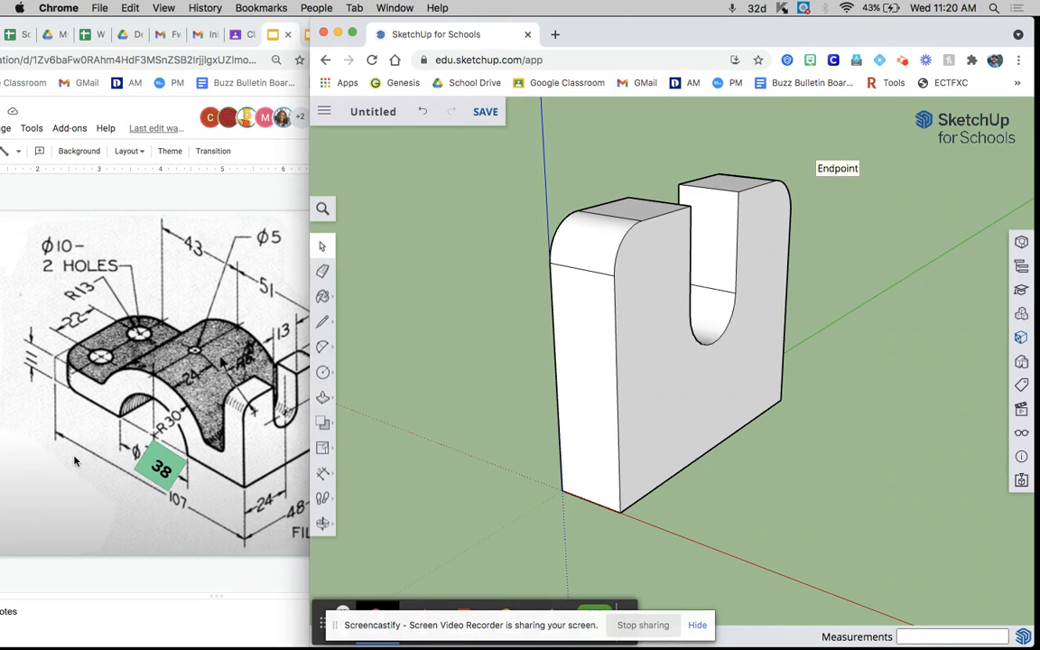
{"action": "left_click", "coordinate": [149, 511]}
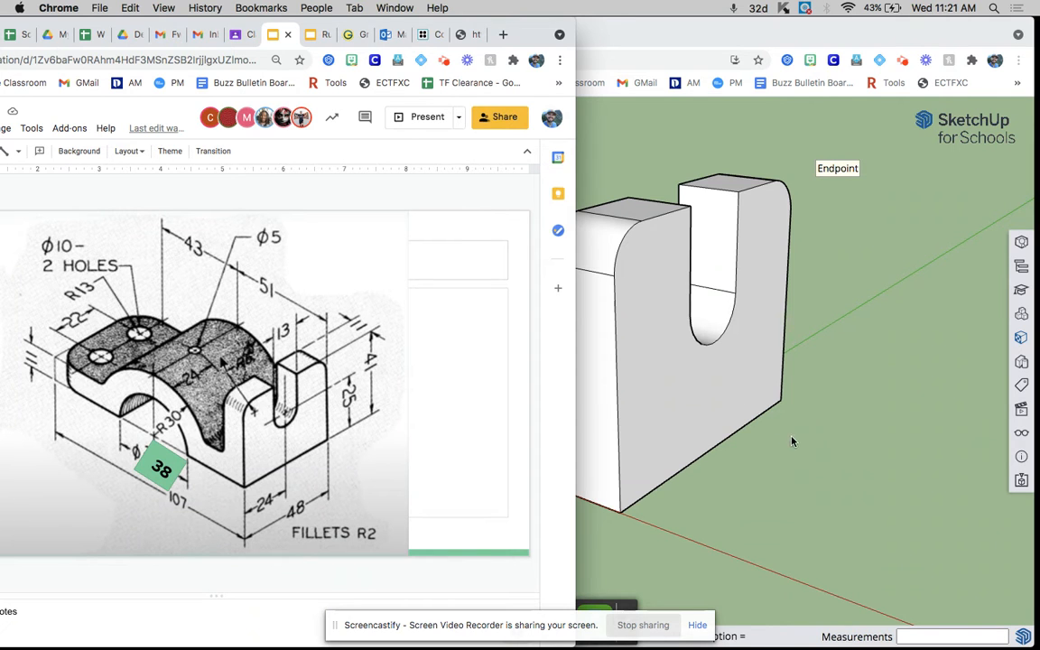
{"action": "left_click", "coordinate": [711, 384]}
{"action": "left_click", "coordinate": [322, 323]}
{"action": "middle_click_drag", "start_coordinate": [703, 418], "coordinate": [461, 454]}
{"action": "left_click", "coordinate": [670, 499]}
{"action": "type", "text": "107"}
{"action": "key", "text": "Return"}
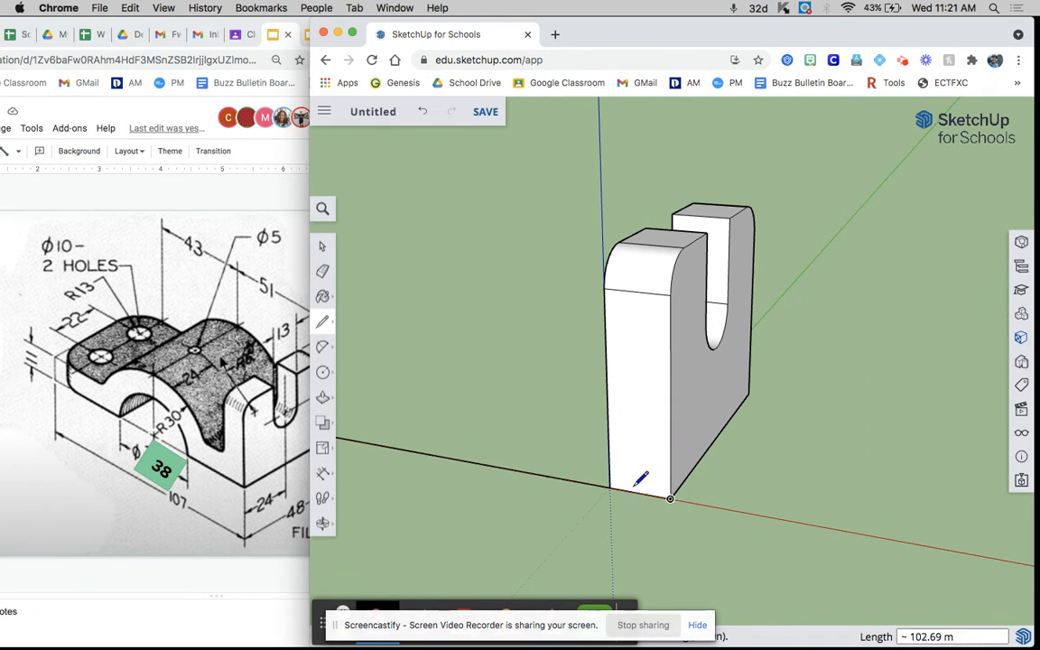
{"action": "left_click", "coordinate": [323, 247]}
{"action": "left_click", "coordinate": [323, 323]}
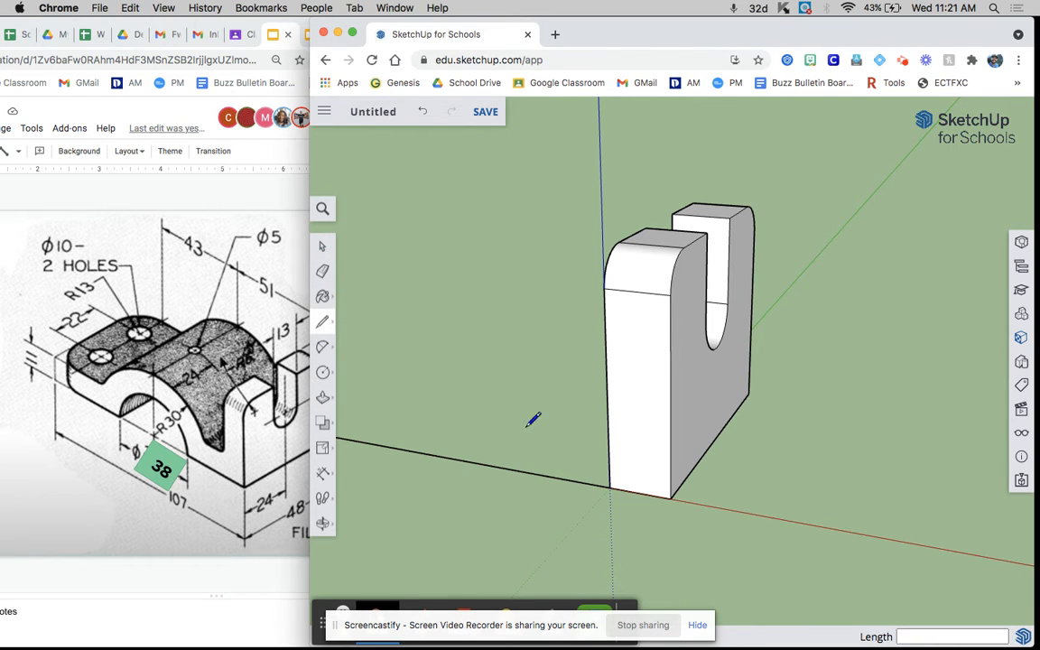
Draw a 51 m line along the red axis from the block's outer bottom corner to mark the arch center
{"action": "left_click", "coordinate": [670, 498]}
{"action": "type", "text": "5"}
{"action": "key", "text": "Return"}
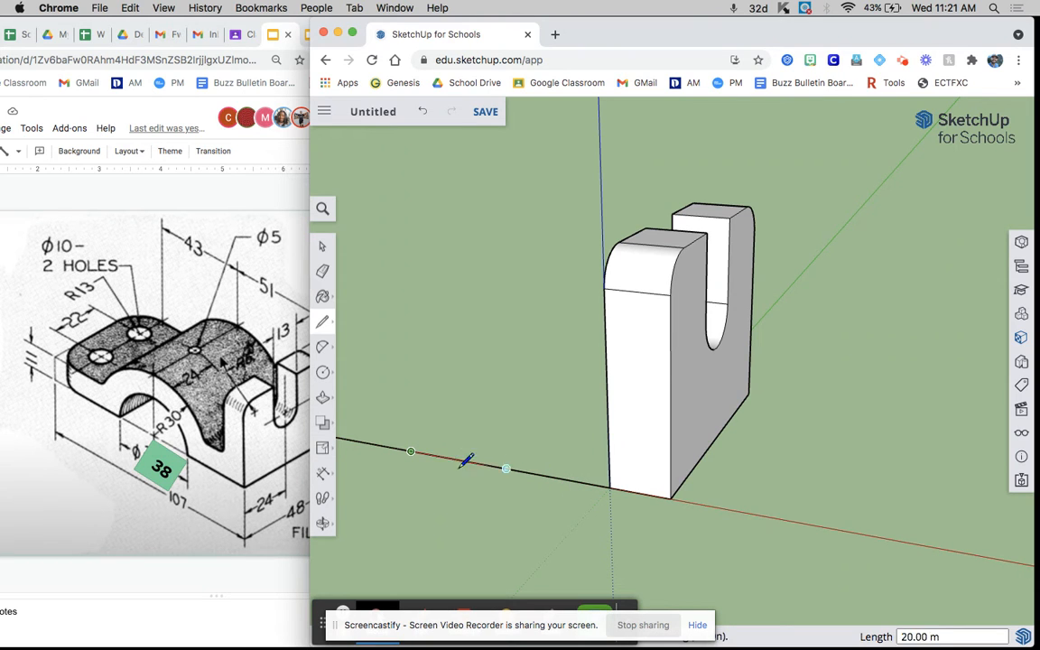
Draw a vertical circle of 19 m radius, facing the green axis, centered on the end of the 51 m line
{"action": "left_click", "coordinate": [323, 372]}
{"action": "middle_click_drag", "start_coordinate": [408, 441], "coordinate": [450, 428]}
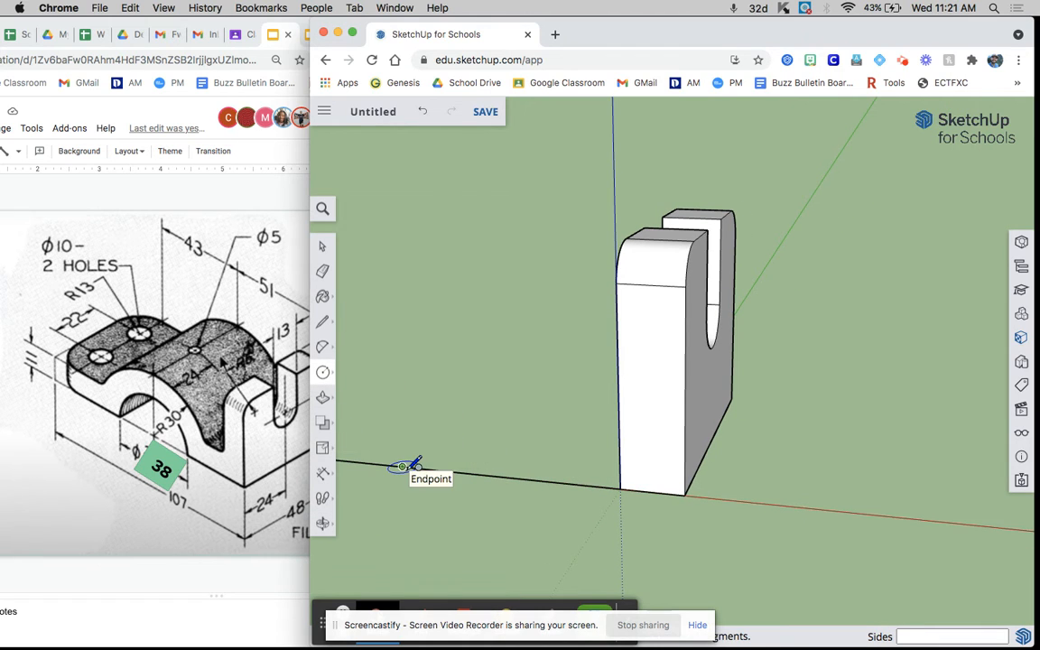
{"action": "key", "text": "Left"}
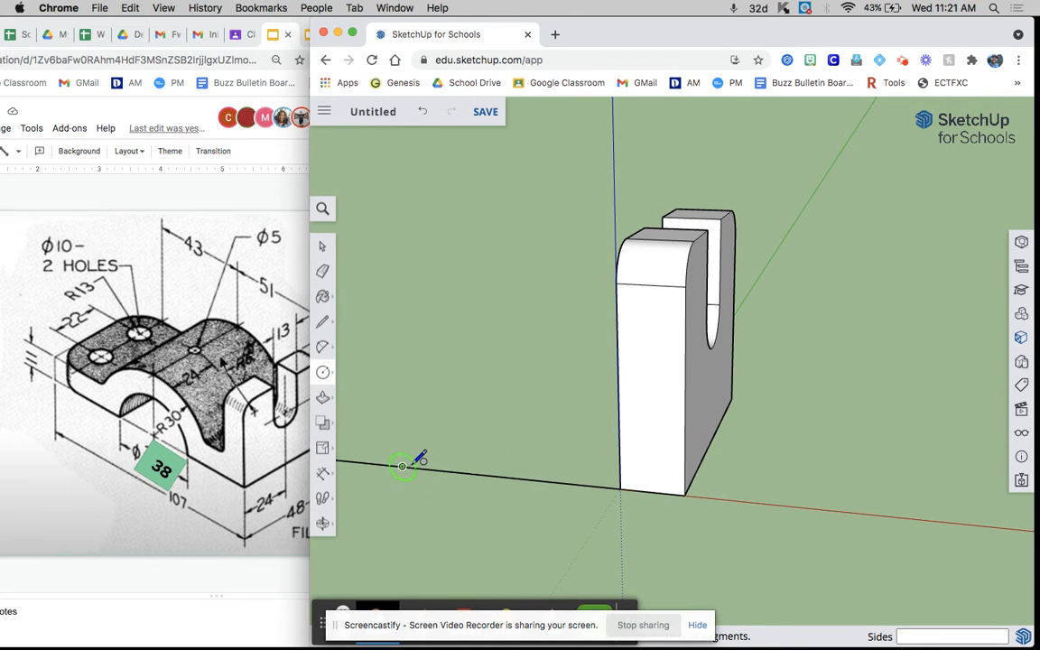
{"action": "left_click", "coordinate": [403, 467]}
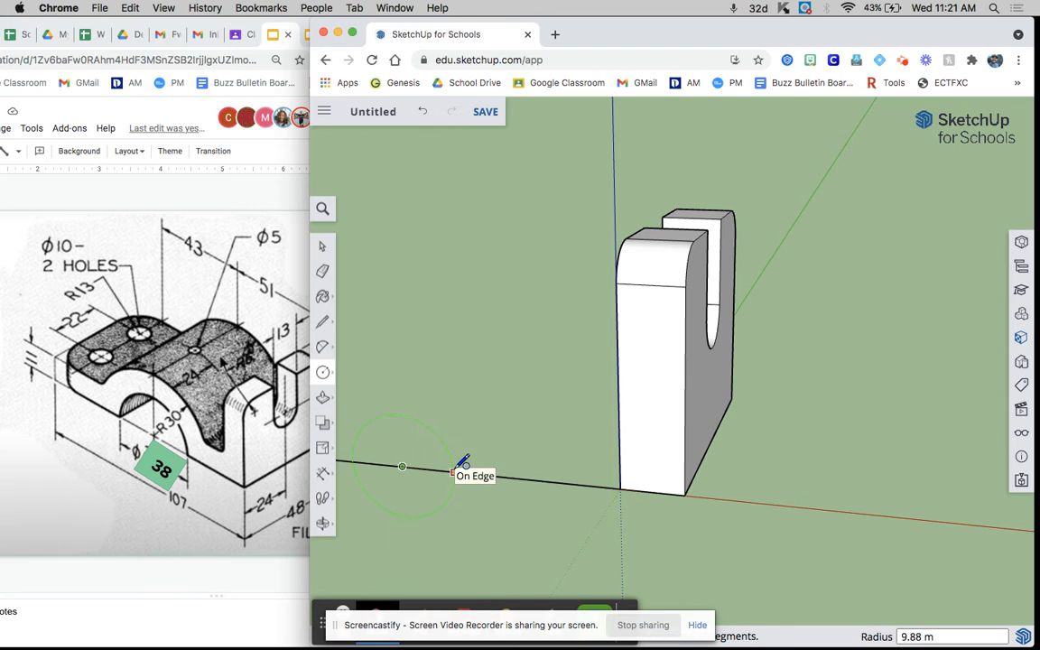
{"action": "type", "text": "19"}
{"action": "key", "text": "Return"}
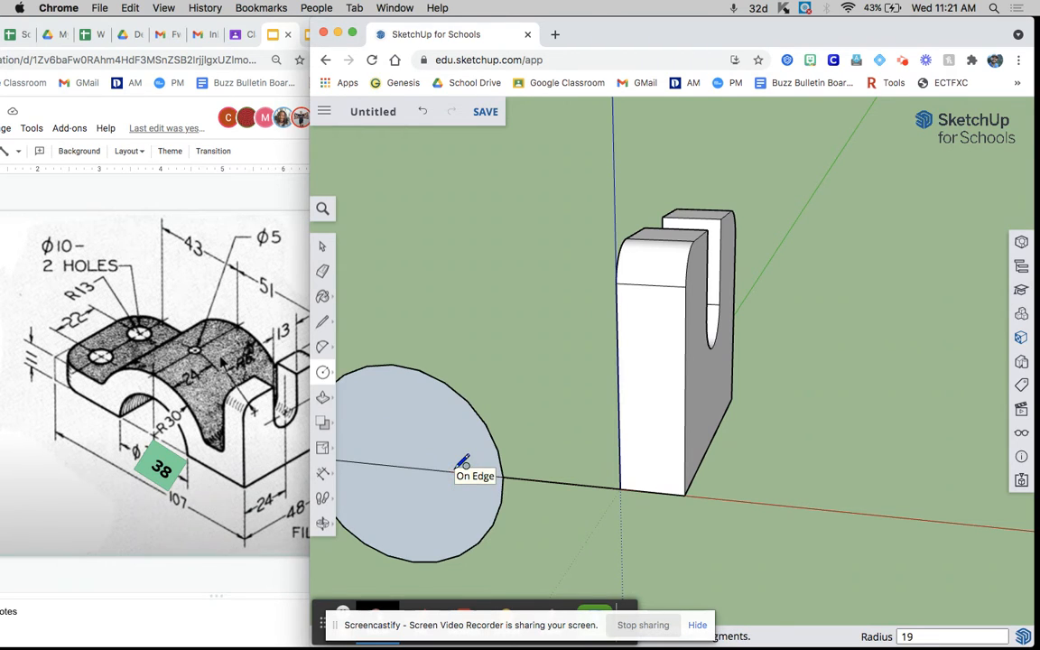
Delete the circle's lower half and the base line segment inside it, leaving an open semicircular arch
{"action": "left_click", "coordinate": [322, 245]}
{"action": "scroll", "coordinate": [957, 441], "scroll_direction": "down", "scroll_amount": 4}
{"action": "scroll", "coordinate": [605, 470], "scroll_direction": "up", "scroll_amount": 4}
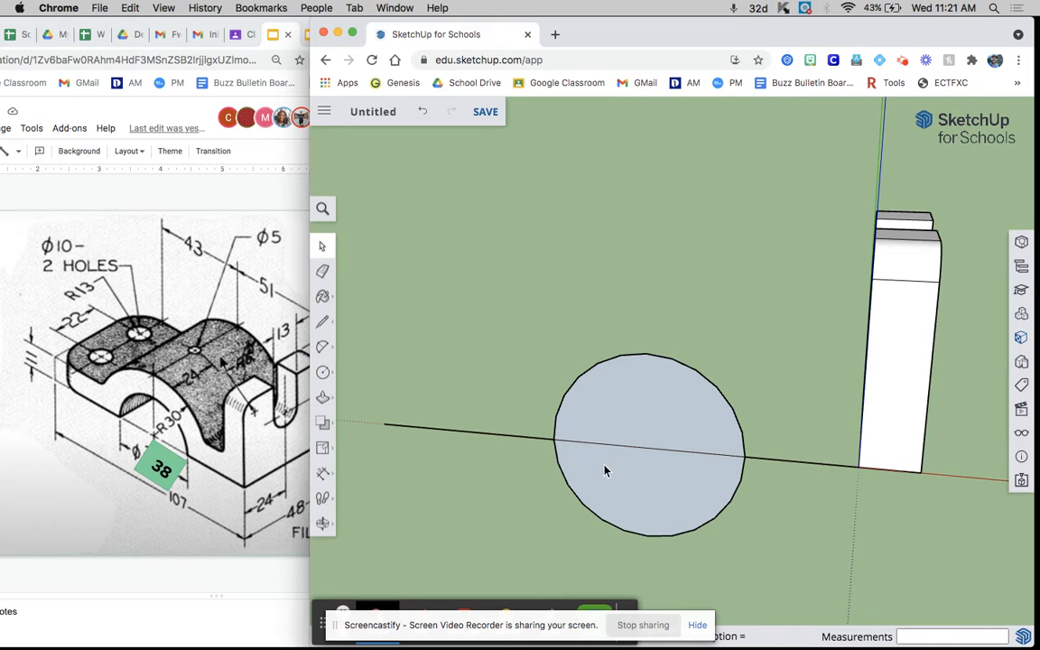
{"action": "left_click", "coordinate": [621, 532]}
{"action": "key", "text": "Delete"}
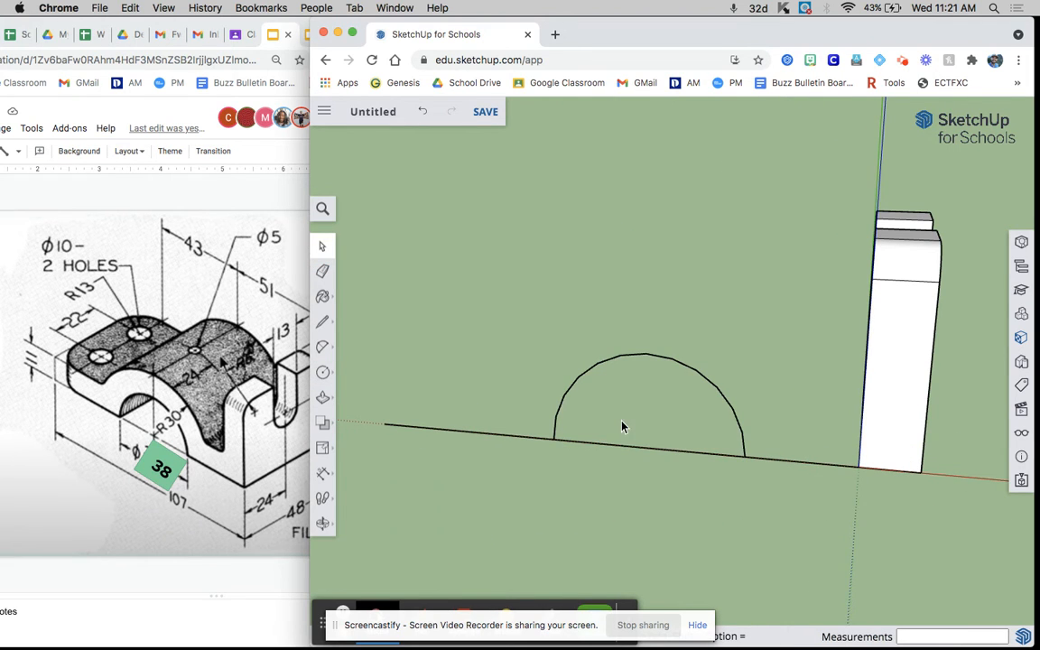
{"action": "left_click", "coordinate": [623, 446]}
{"action": "key", "text": "Delete"}
{"action": "middle_click_drag", "start_coordinate": [622, 505], "coordinate": [599, 476]}
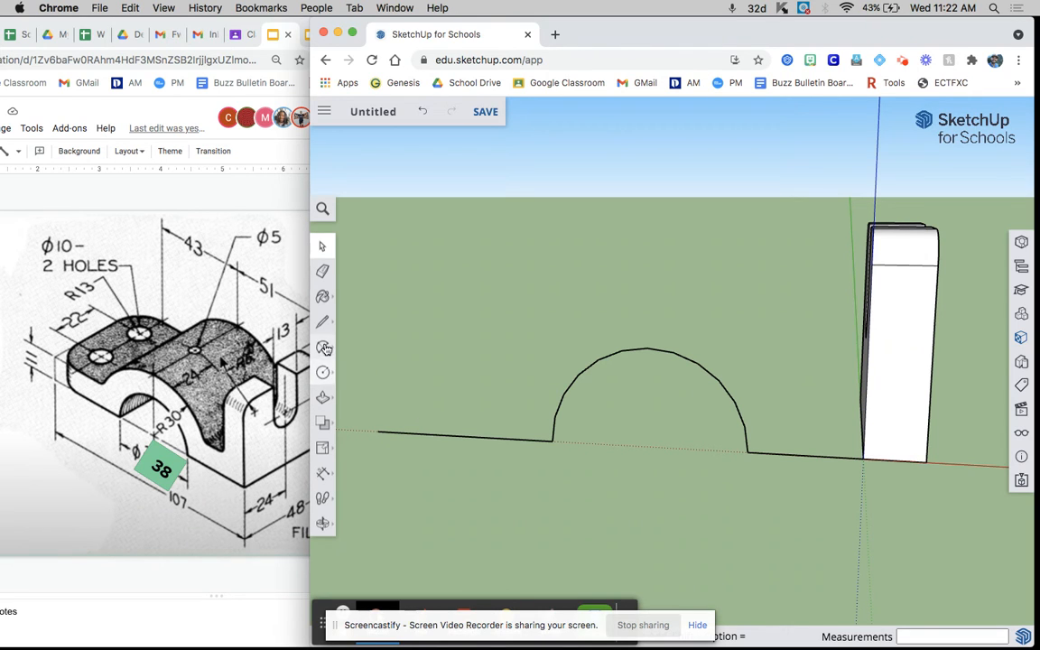
Offset the semicircular arch 11 m outward
{"action": "left_click", "coordinate": [324, 398]}
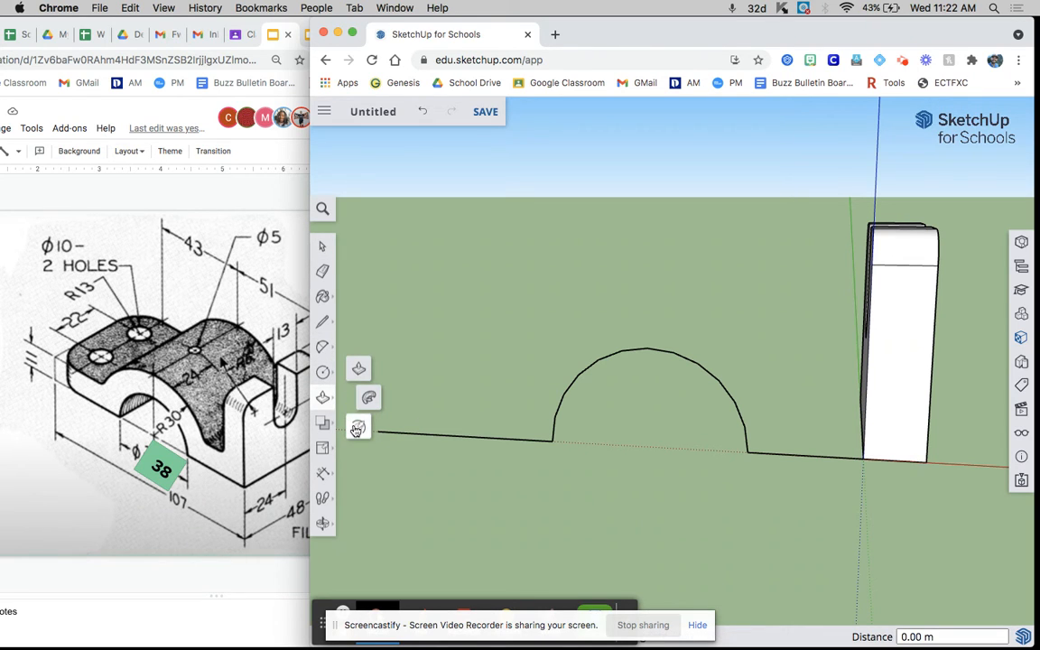
{"action": "left_click", "coordinate": [369, 398]}
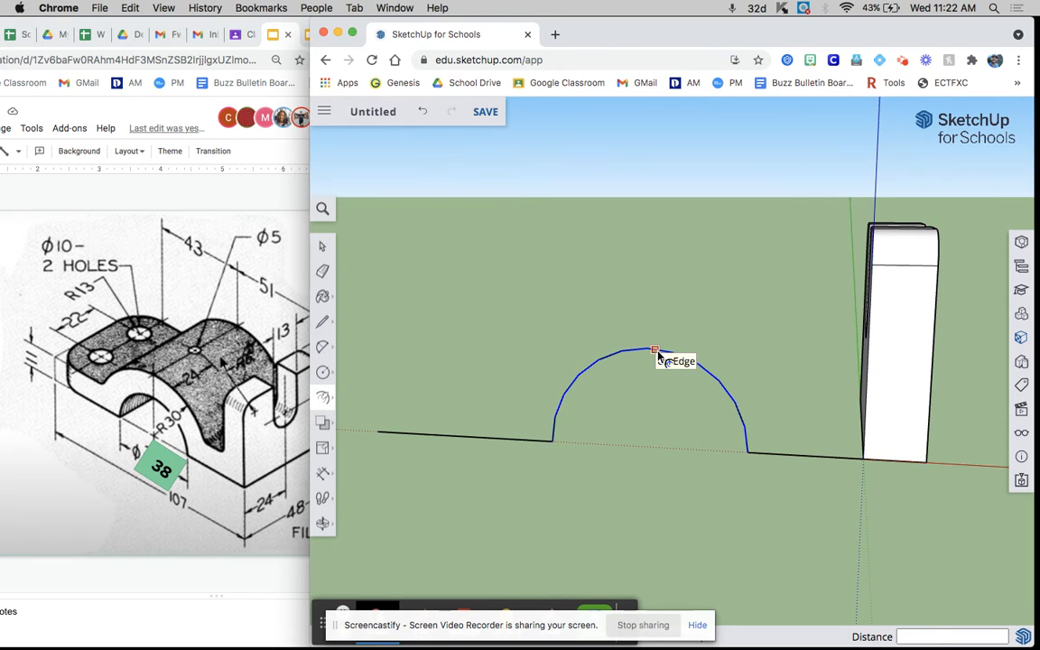
{"action": "left_click", "coordinate": [657, 353]}
{"action": "type", "text": "11"}
{"action": "key", "text": "Return"}
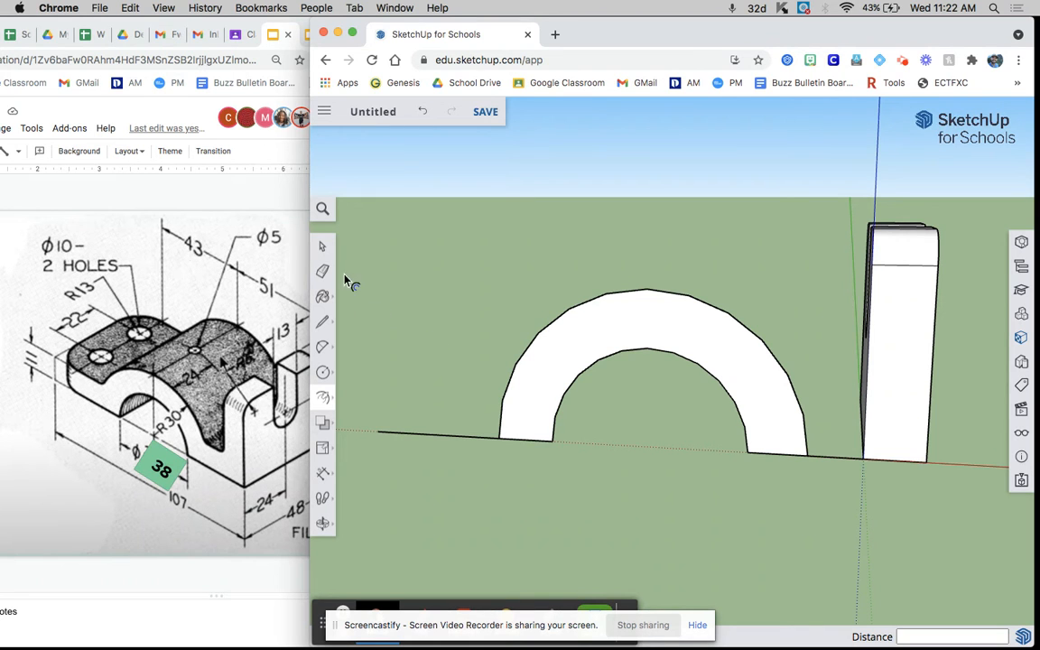
Draw an 11 m vertical line at the base line's free end and connect its top horizontally to the outer arc
{"action": "left_click", "coordinate": [322, 321]}
{"action": "left_click", "coordinate": [358, 311]}
{"action": "left_click", "coordinate": [377, 431]}
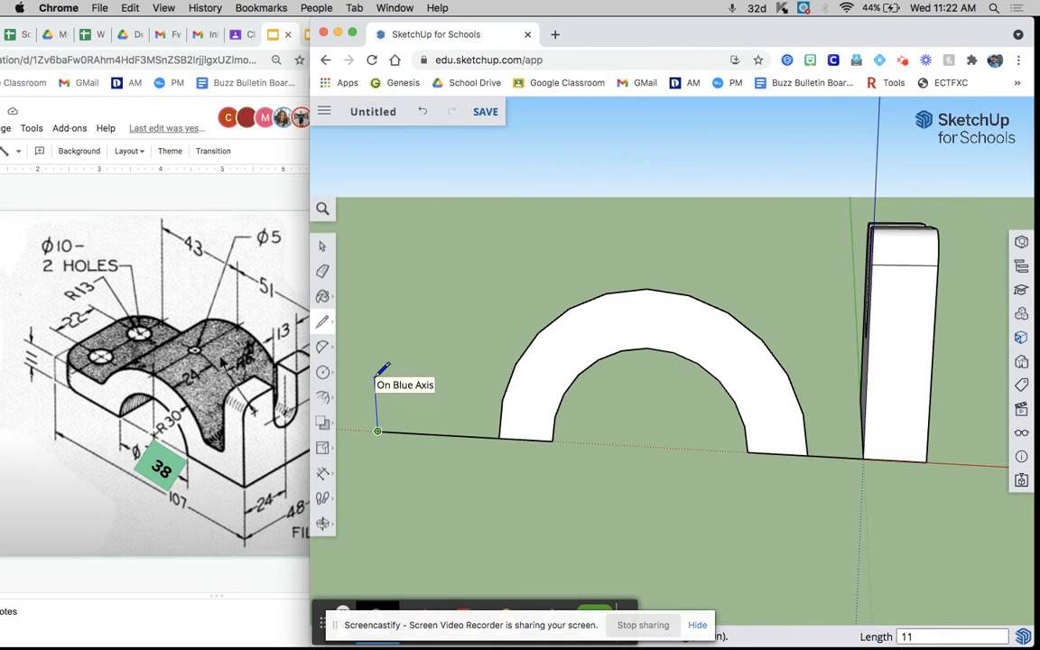
{"action": "left_click", "coordinate": [374, 378]}
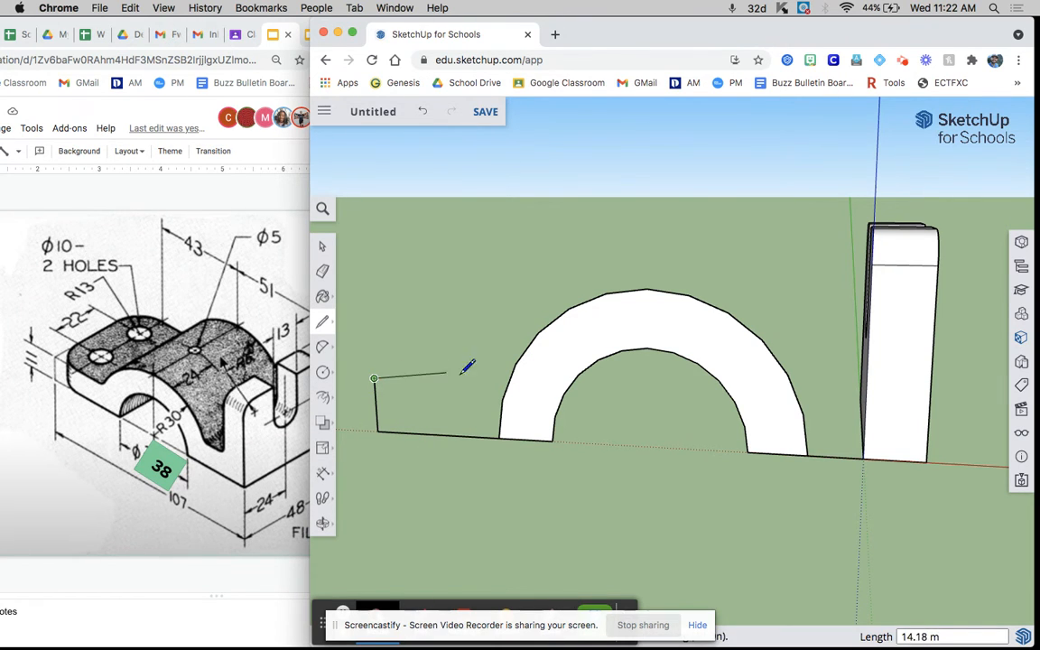
{"action": "left_click", "coordinate": [508, 383]}
Draw an 11 m line up the upright block's inner edge and connect its top to the outer arc along the red axis
{"action": "left_click", "coordinate": [864, 459]}
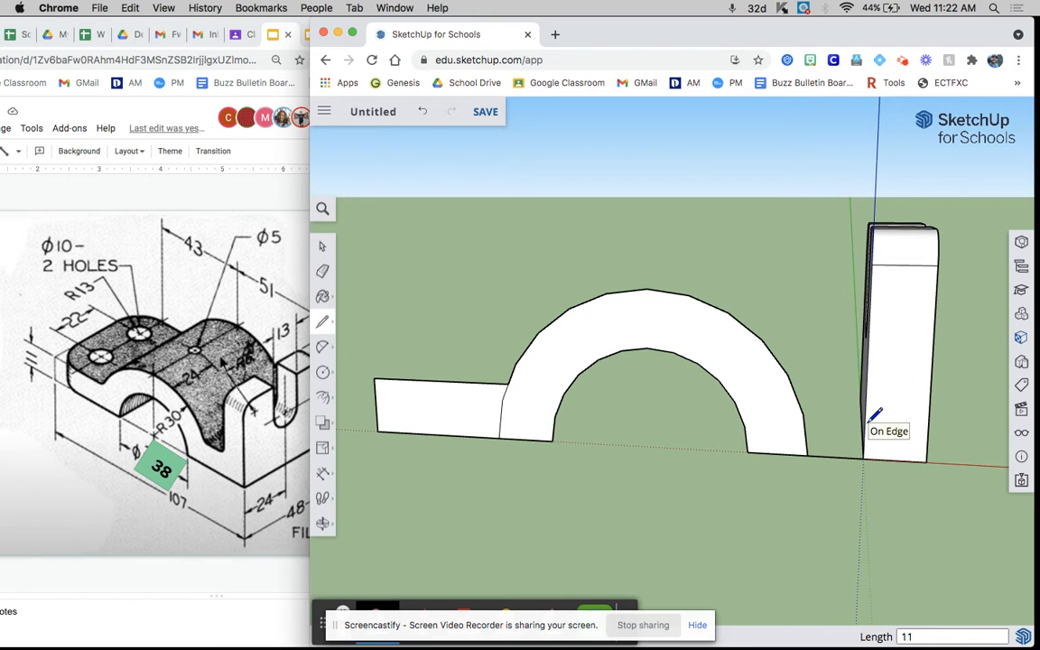
{"action": "type", "text": "11"}
{"action": "key", "text": "Return"}
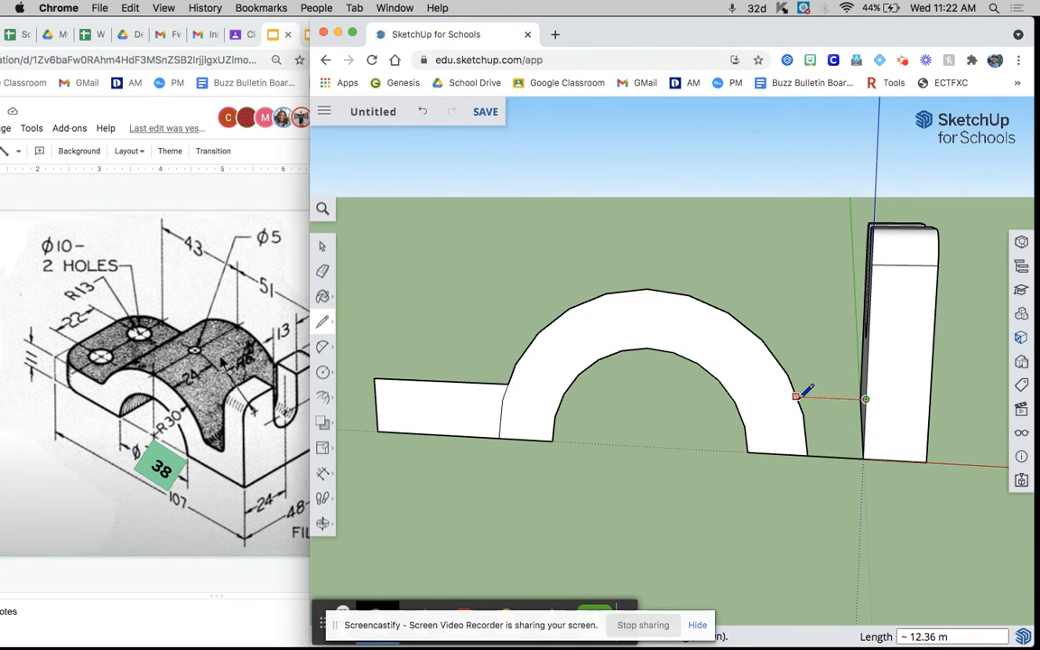
{"action": "left_click", "coordinate": [796, 396]}
{"action": "key", "text": "space"}
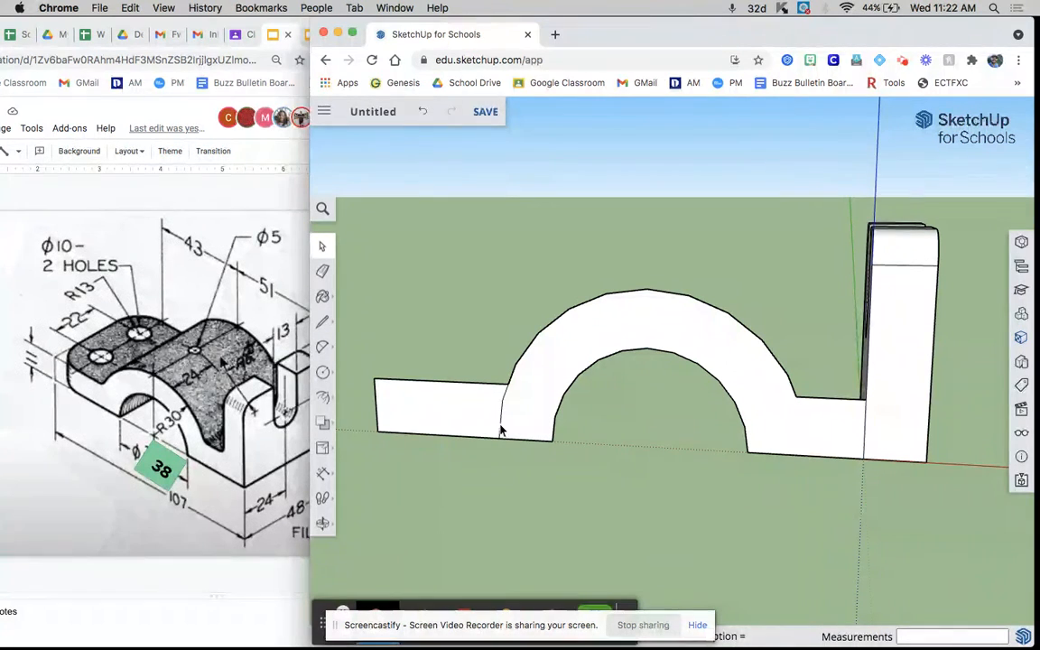
Extrude the arched side profile across the full width of the slotted upright
{"action": "middle_click_drag", "start_coordinate": [429, 390], "coordinate": [186, 384]}
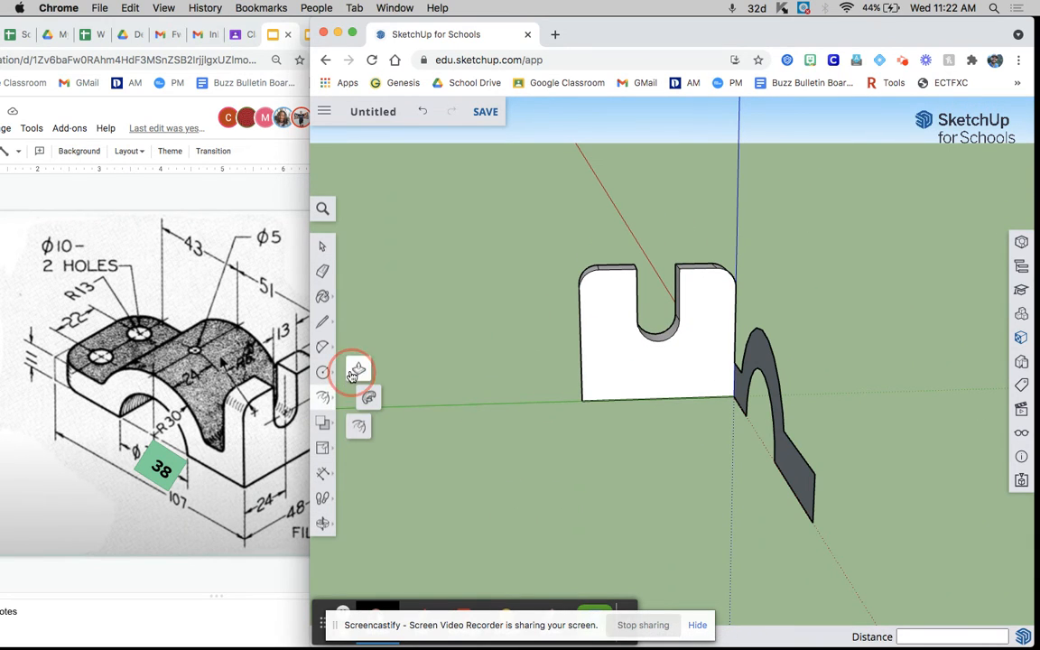
{"action": "left_click", "coordinate": [361, 395]}
{"action": "left_click", "coordinate": [744, 470]}
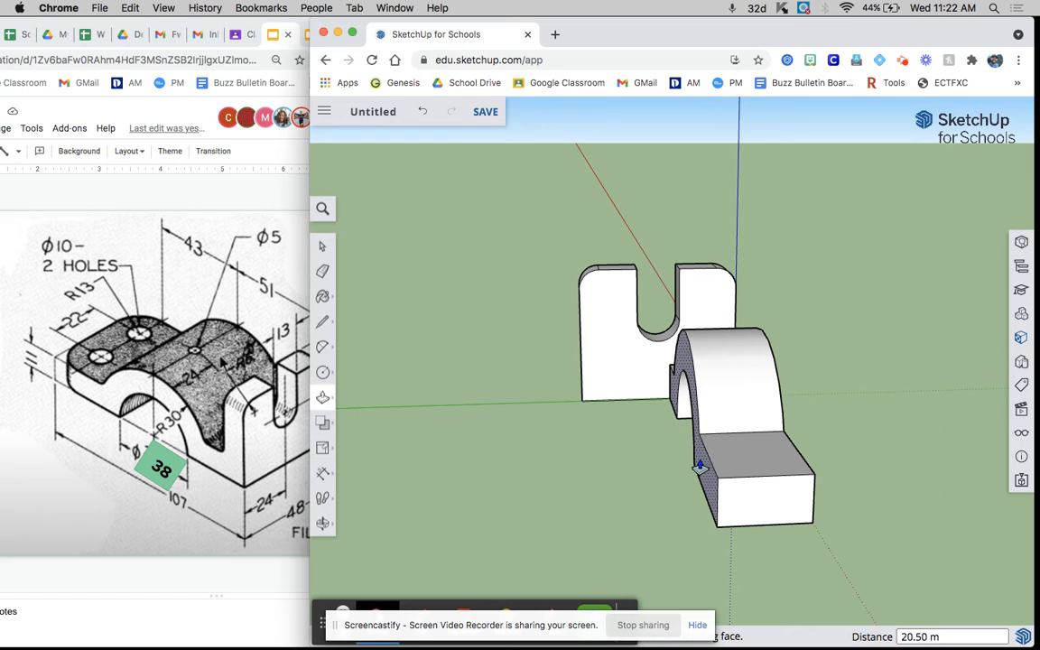
{"action": "key", "text": "Return"}
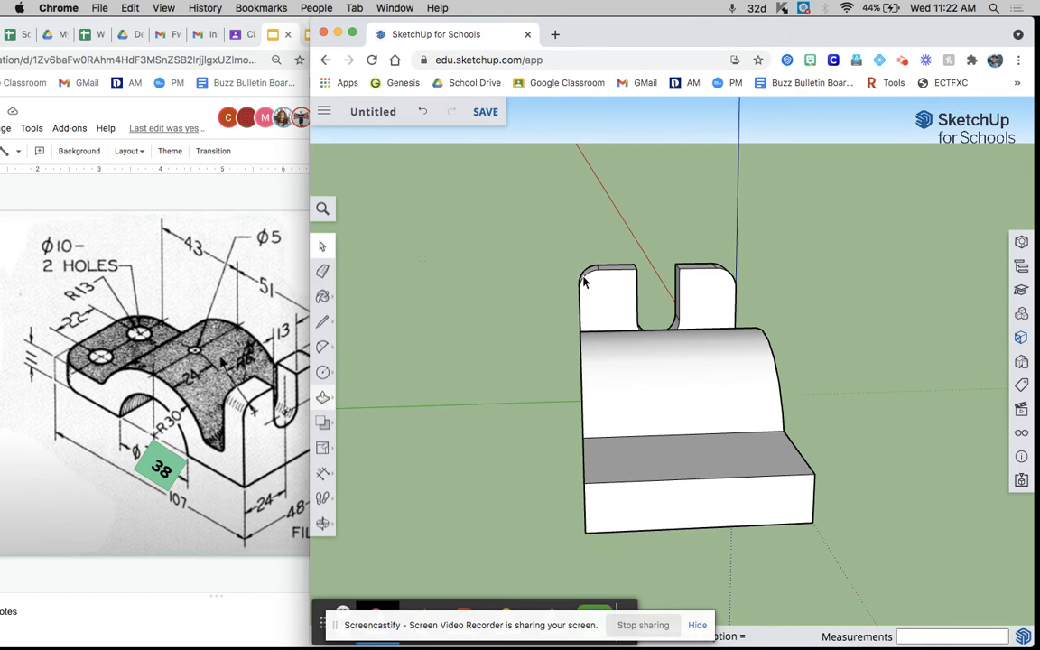
Examine the bracket's arch, underside and slotted upright from several sides
{"action": "mouse_move", "coordinate": [864, 337]}
{"action": "middle_mouse_down"}
{"action": "mouse_move", "coordinate": [528, 348]}
{"action": "mouse_move", "coordinate": [632, 389]}
{"action": "middle_mouse_up"}
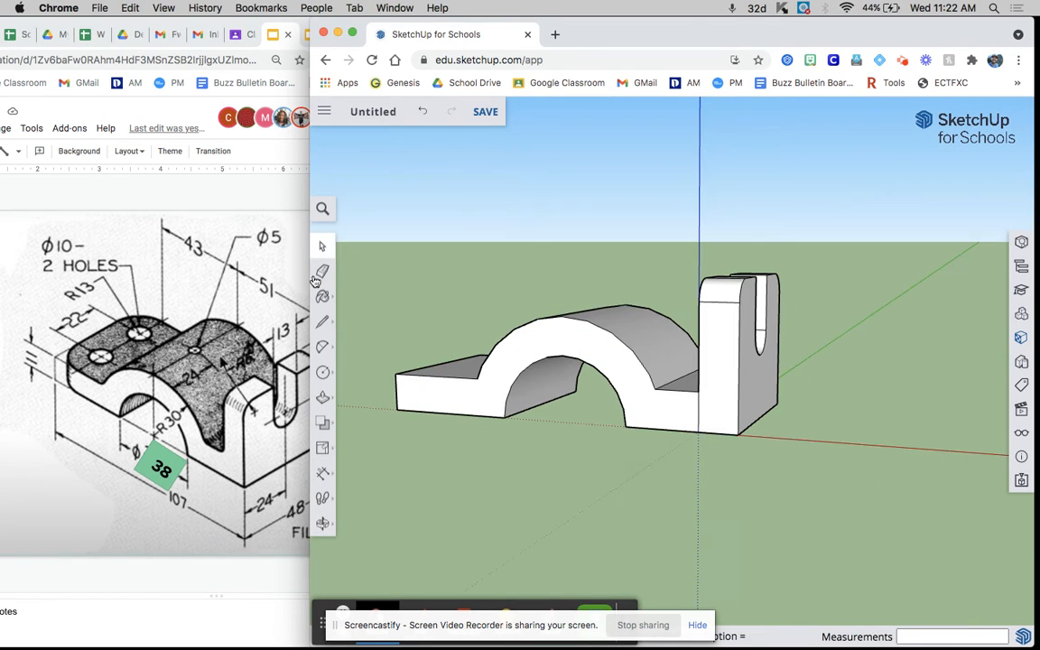
{"action": "scroll", "coordinate": [713, 417], "scroll_direction": "up", "scroll_amount": 2}
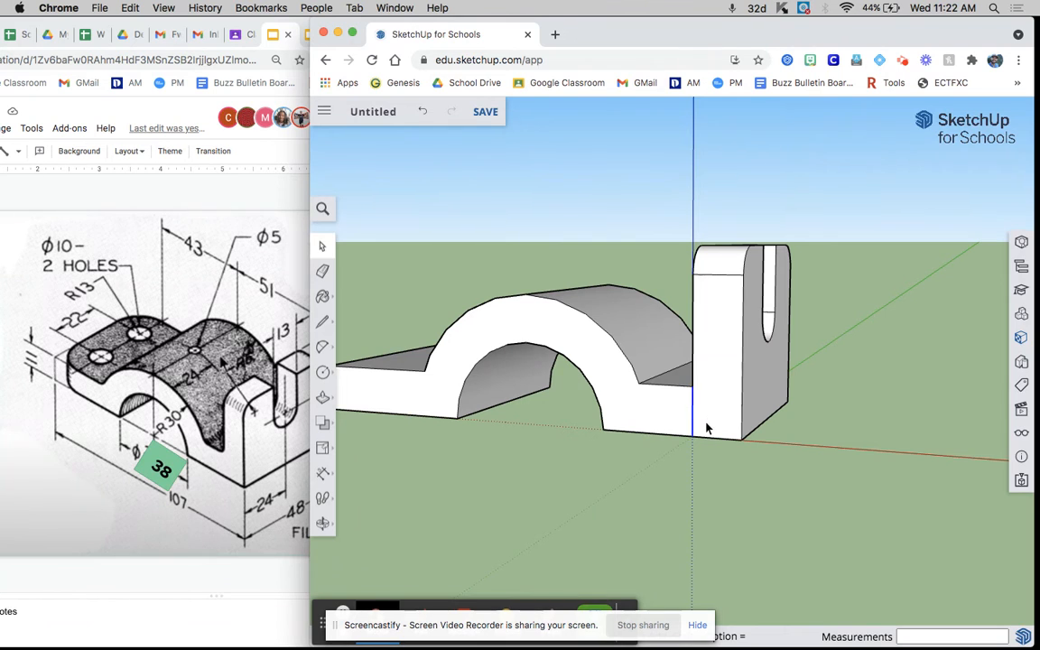
{"action": "mouse_move", "coordinate": [697, 431]}
{"action": "middle_mouse_down"}
{"action": "mouse_move", "coordinate": [699, 358]}
{"action": "mouse_move", "coordinate": [694, 380]}
{"action": "middle_mouse_up"}
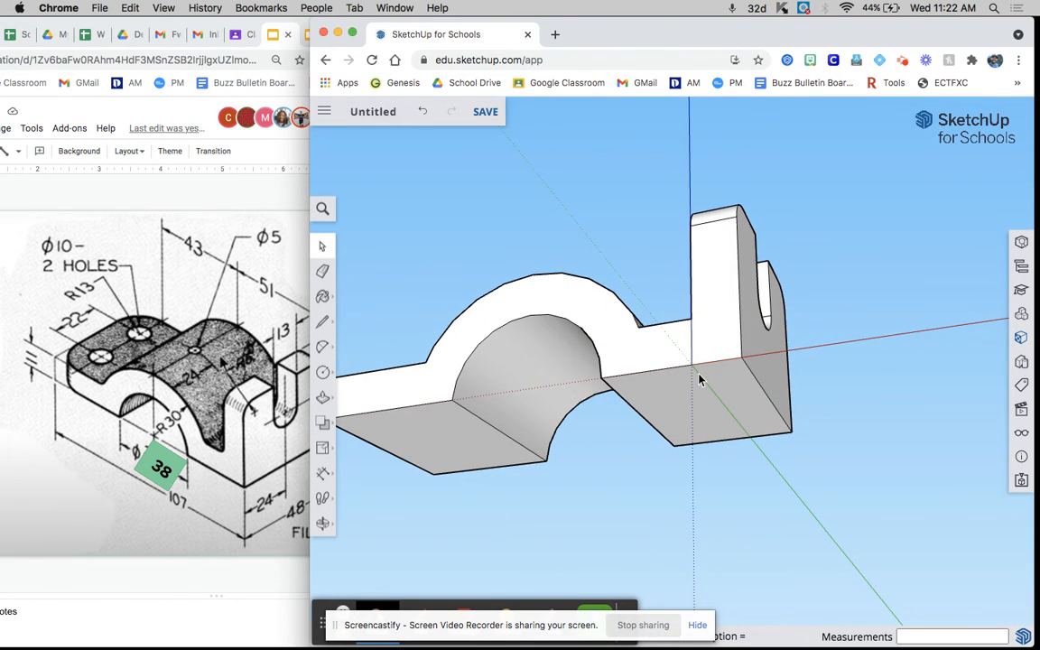
{"action": "mouse_move", "coordinate": [843, 399]}
{"action": "middle_mouse_down"}
{"action": "mouse_move", "coordinate": [546, 394]}
{"action": "mouse_move", "coordinate": [539, 471]}
{"action": "mouse_move", "coordinate": [495, 508]}
{"action": "middle_mouse_up"}
{"action": "middle_click", "coordinate": [713, 394]}
{"action": "mouse_move", "coordinate": [623, 314]}
{"action": "middle_mouse_down"}
{"action": "mouse_move", "coordinate": [603, 372]}
{"action": "mouse_move", "coordinate": [553, 316]}
{"action": "middle_mouse_up"}
{"action": "scroll", "coordinate": [581, 332], "scroll_direction": "up", "scroll_amount": 6}
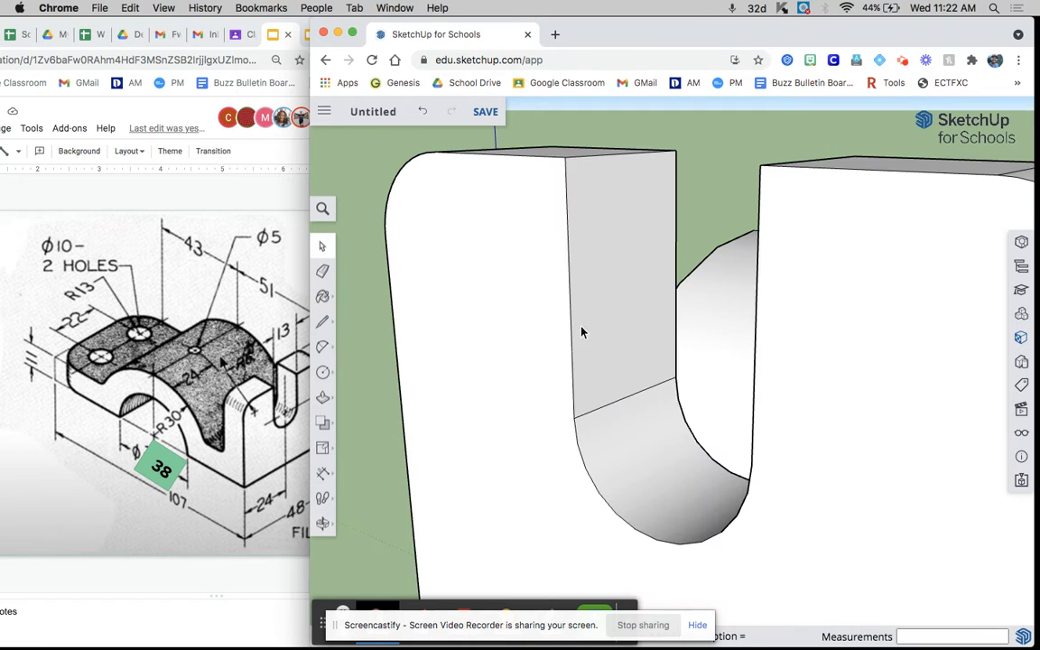
{"action": "left_click", "coordinate": [627, 407]}
{"action": "mouse_move", "coordinate": [500, 343]}
{"action": "middle_mouse_down"}
{"action": "mouse_move", "coordinate": [451, 350]}
{"action": "mouse_move", "coordinate": [481, 333]}
{"action": "mouse_move", "coordinate": [480, 344]}
{"action": "middle_mouse_up"}
{"action": "middle_click_drag", "start_coordinate": [550, 338], "coordinate": [766, 337]}
{"action": "scroll", "coordinate": [753, 361], "scroll_direction": "down", "scroll_amount": 5}
{"action": "middle_click_drag", "start_coordinate": [679, 403], "coordinate": [728, 401]}
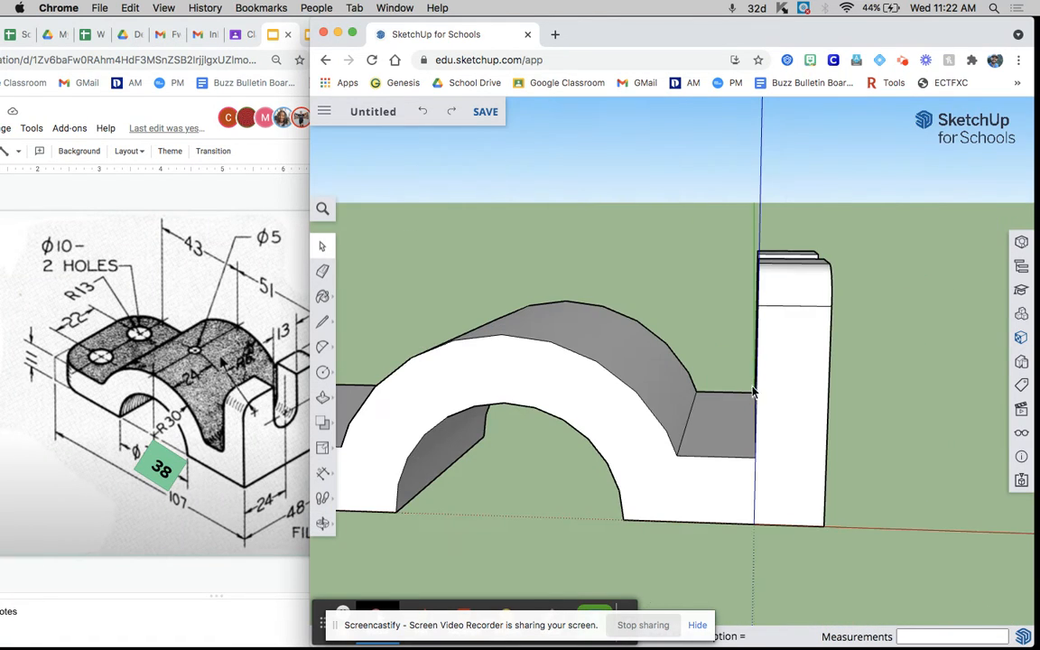
{"action": "scroll", "coordinate": [729, 406], "scroll_direction": "down", "scroll_amount": 5}
{"action": "scroll", "coordinate": [460, 466], "scroll_direction": "up", "scroll_amount": 5}
{"action": "scroll", "coordinate": [410, 483], "scroll_direction": "down", "scroll_amount": 3}
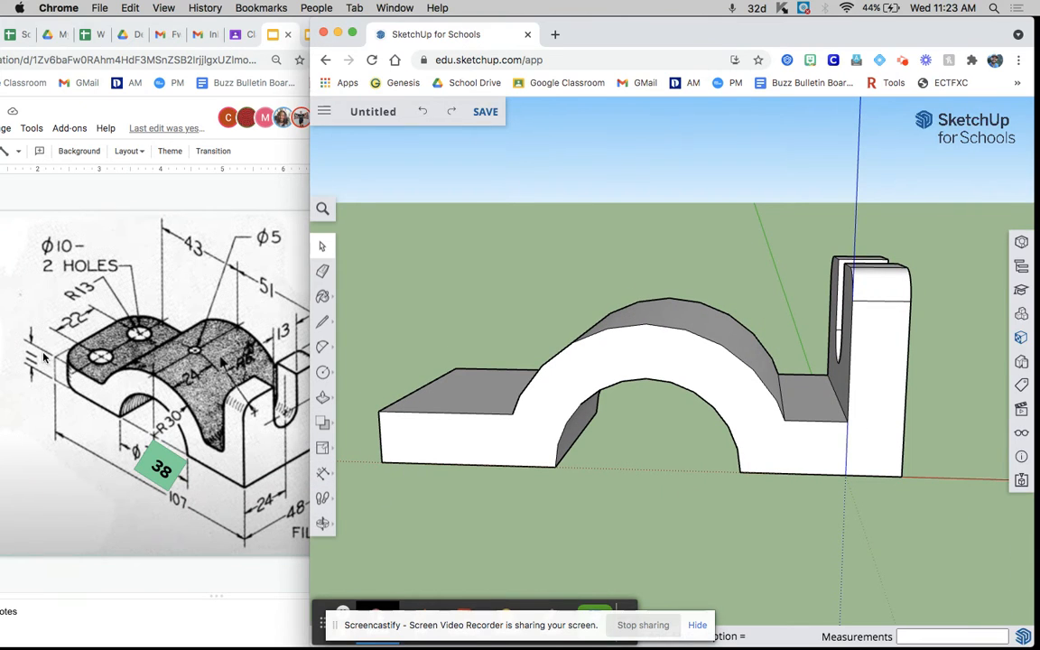
Check the hole spacing on the reference drawing and draw a 43 m line along the red axis from the arch's center
{"action": "left_click", "coordinate": [66, 465]}
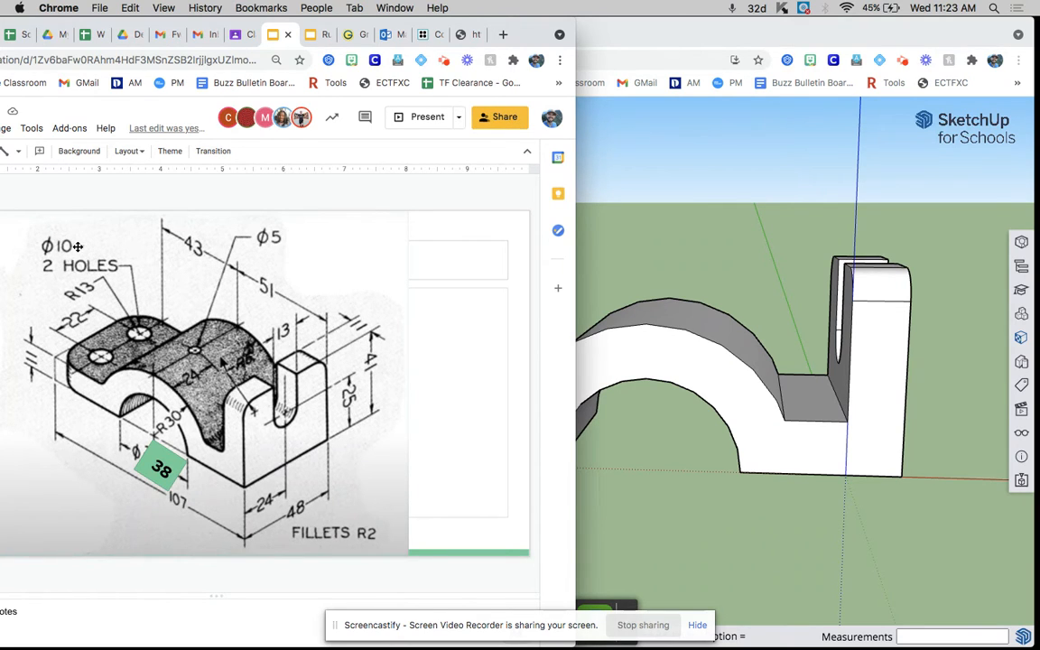
{"action": "left_click", "coordinate": [761, 240]}
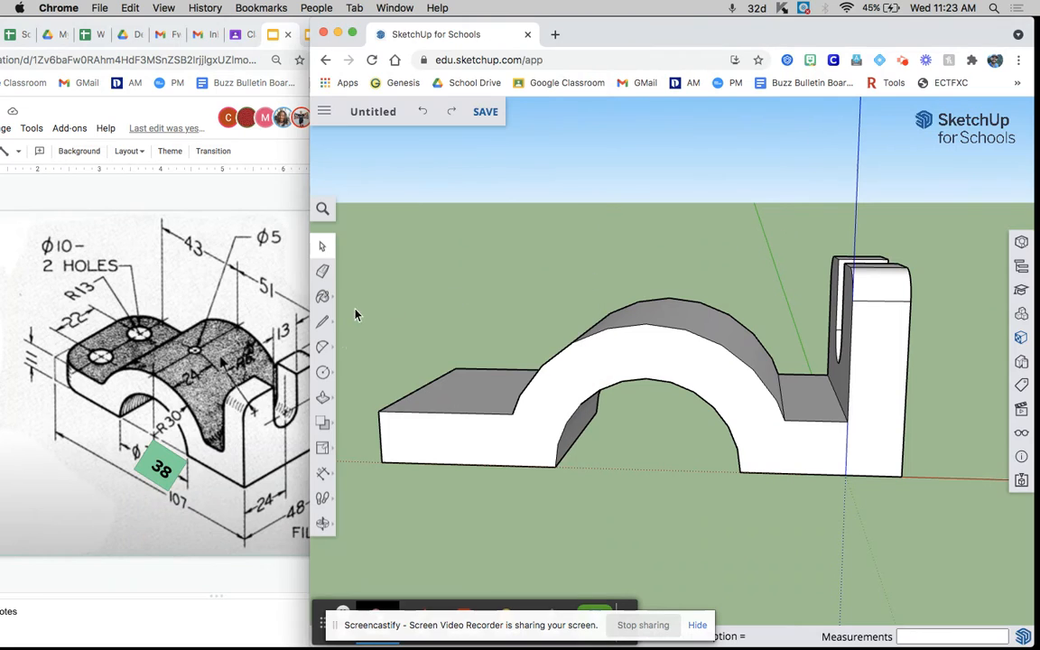
{"action": "left_click", "coordinate": [323, 321]}
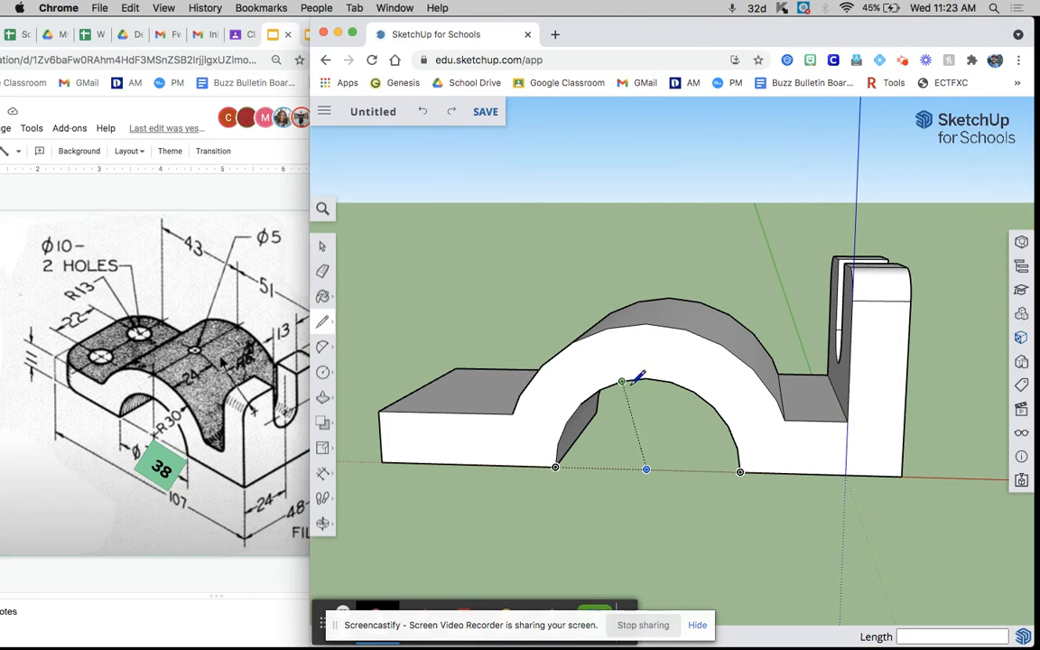
{"action": "left_click", "coordinate": [645, 470]}
{"action": "type", "text": "43"}
{"action": "key", "text": "Return"}
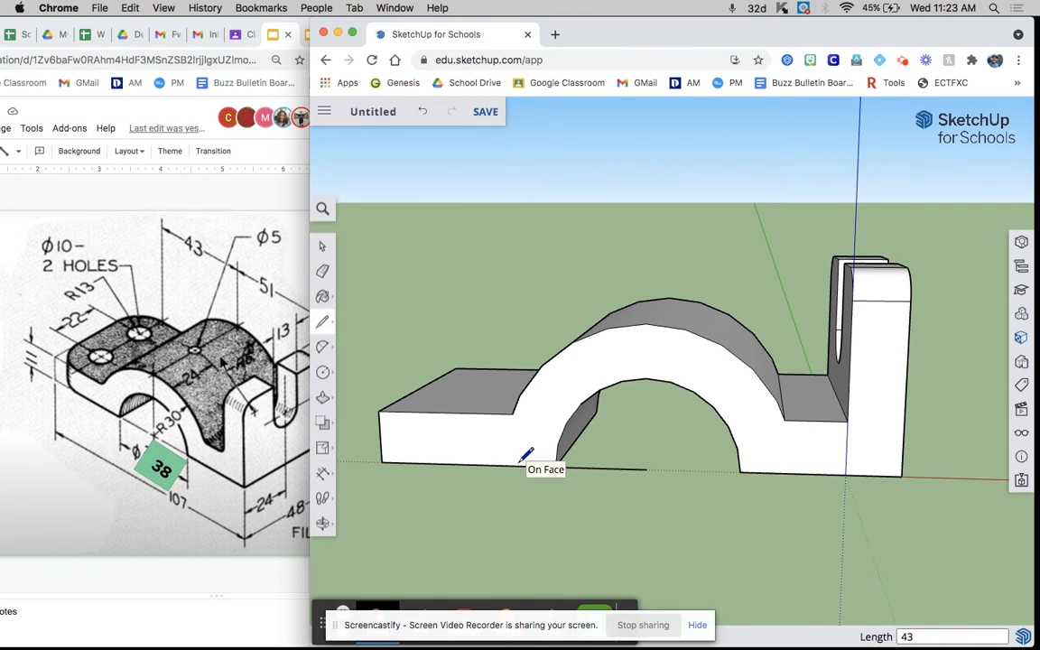
Carry the 43 m line's endpoint up the tab's front face and across its top face, and delete the vertical edge on the front face
{"action": "left_click", "coordinate": [442, 463]}
{"action": "left_click", "coordinate": [441, 414]}
{"action": "mouse_move", "coordinate": [434, 448]}
{"action": "middle_mouse_down"}
{"action": "mouse_move", "coordinate": [429, 474]}
{"action": "mouse_move", "coordinate": [443, 429]}
{"action": "middle_mouse_up"}
{"action": "left_click", "coordinate": [440, 422]}
{"action": "left_click", "coordinate": [504, 343]}
{"action": "key", "text": "space"}
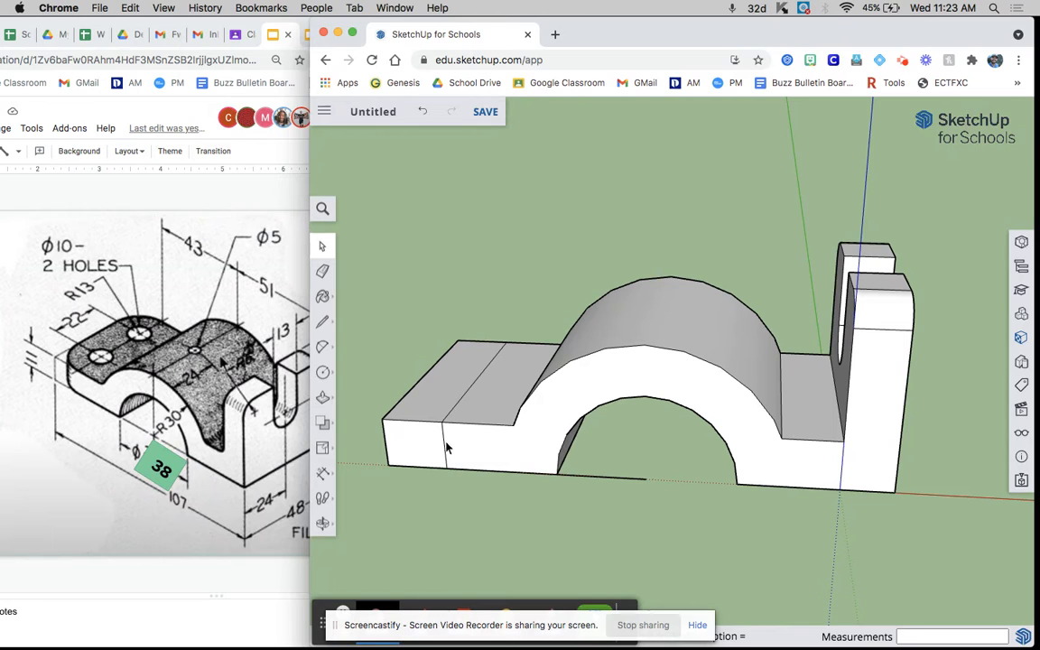
{"action": "left_click", "coordinate": [443, 448]}
{"action": "key", "text": "Delete"}
Draw a line on the tab's top face from the cross line's midpoint to the tab's outer end edge
{"action": "left_click", "coordinate": [327, 323]}
{"action": "left_click", "coordinate": [358, 307]}
{"action": "mouse_move", "coordinate": [483, 384]}
{"action": "middle_mouse_down"}
{"action": "mouse_move", "coordinate": [502, 383]}
{"action": "mouse_move", "coordinate": [430, 401]}
{"action": "middle_mouse_up"}
{"action": "left_click", "coordinate": [464, 394]}
{"action": "left_click", "coordinate": [405, 399]}
{"action": "key", "text": "space"}
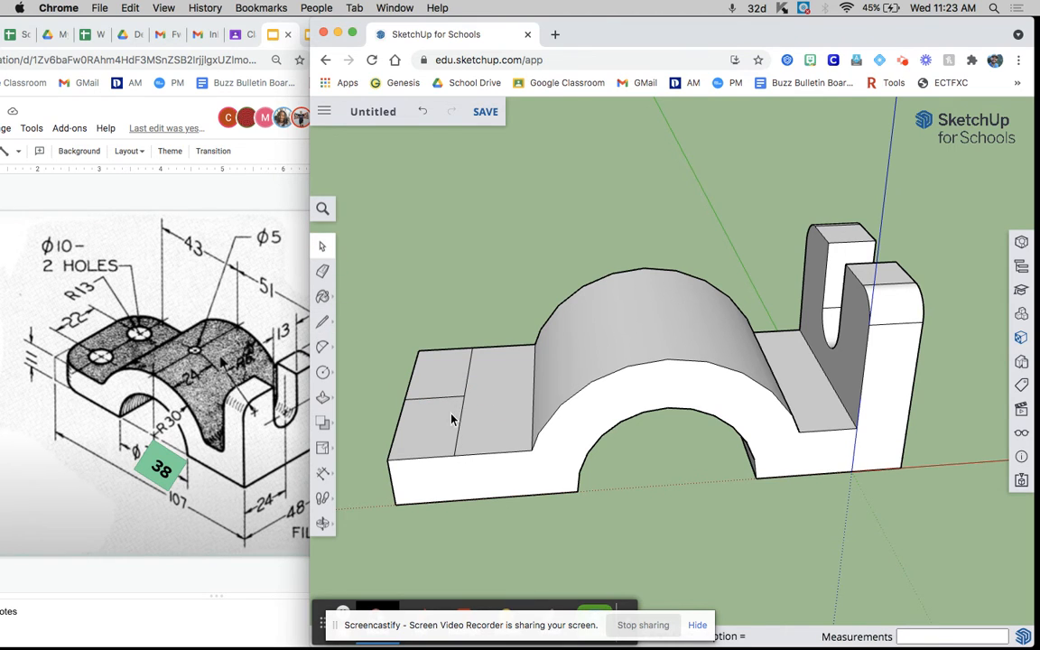
Mark a point 11 m from the cross line's midpoint toward the tab's front edge and draw a 5 m radius circle centered on it
{"action": "left_click", "coordinate": [322, 298]}
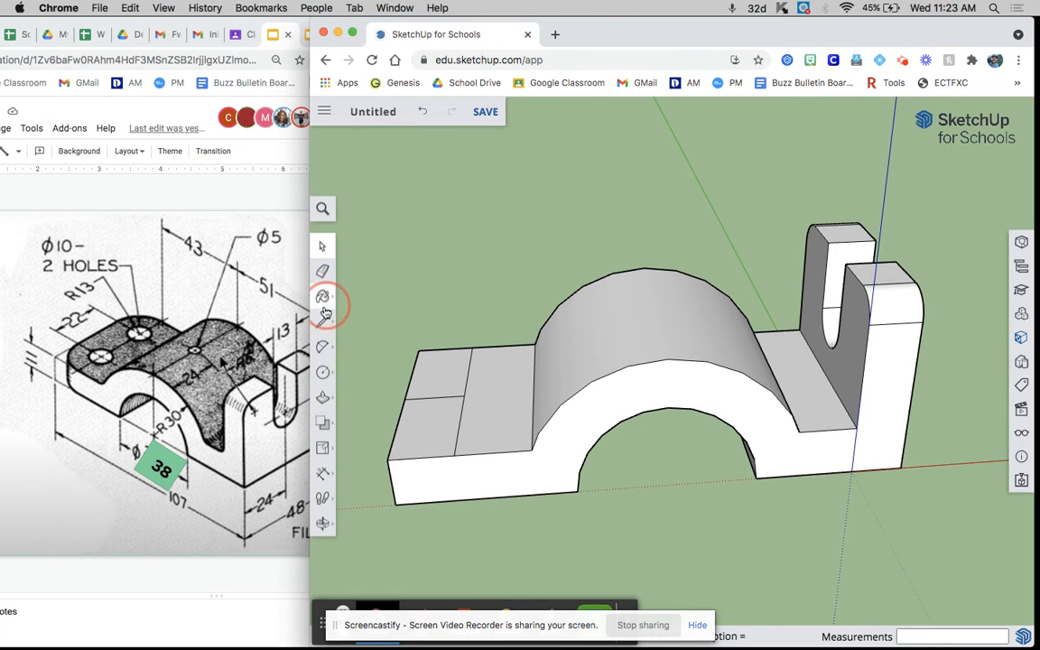
{"action": "left_click", "coordinate": [1021, 109]}
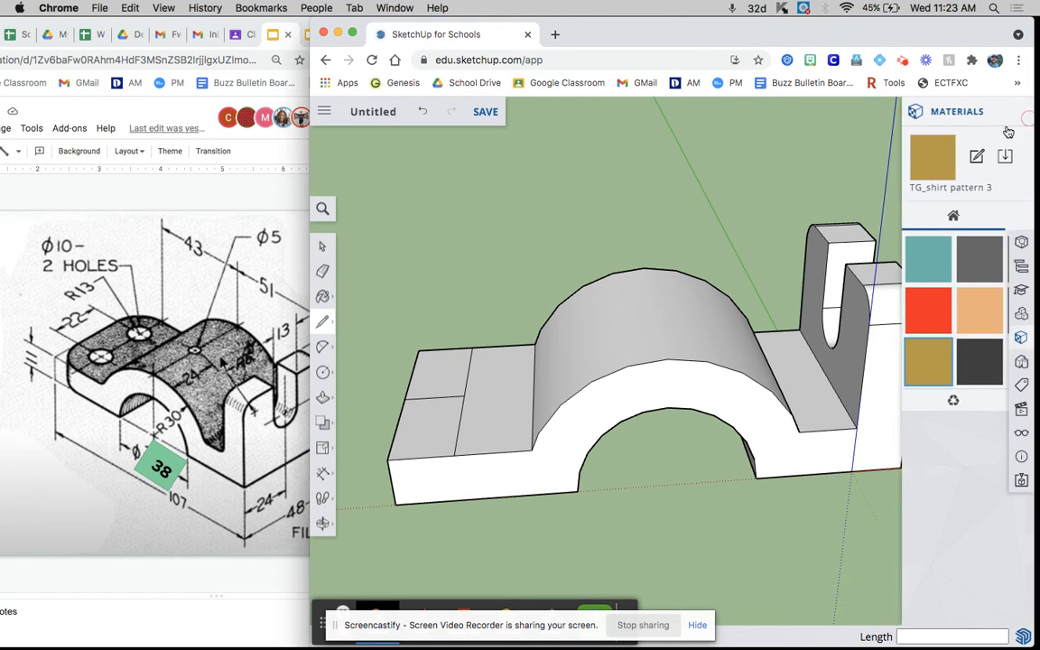
{"action": "left_click", "coordinate": [464, 396]}
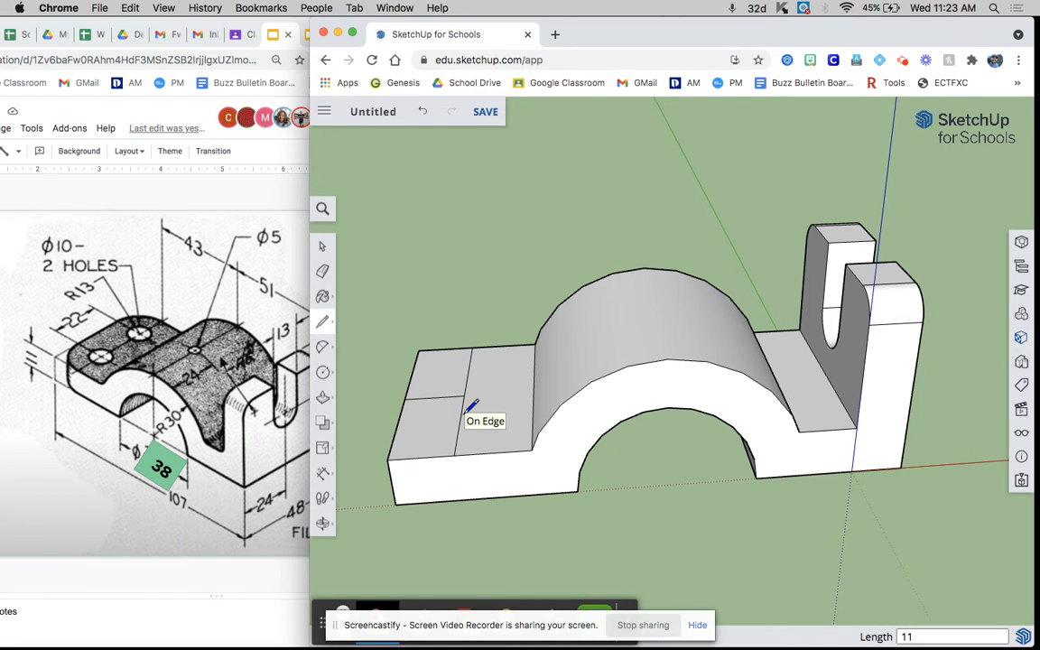
{"action": "left_click", "coordinate": [322, 372]}
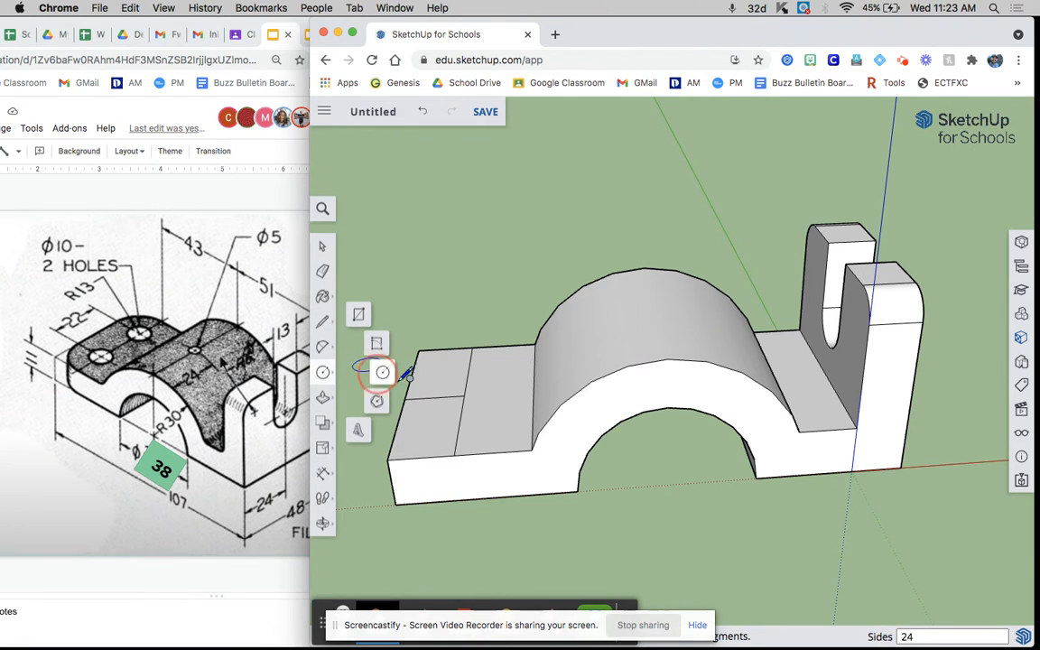
{"action": "left_click", "coordinate": [461, 421]}
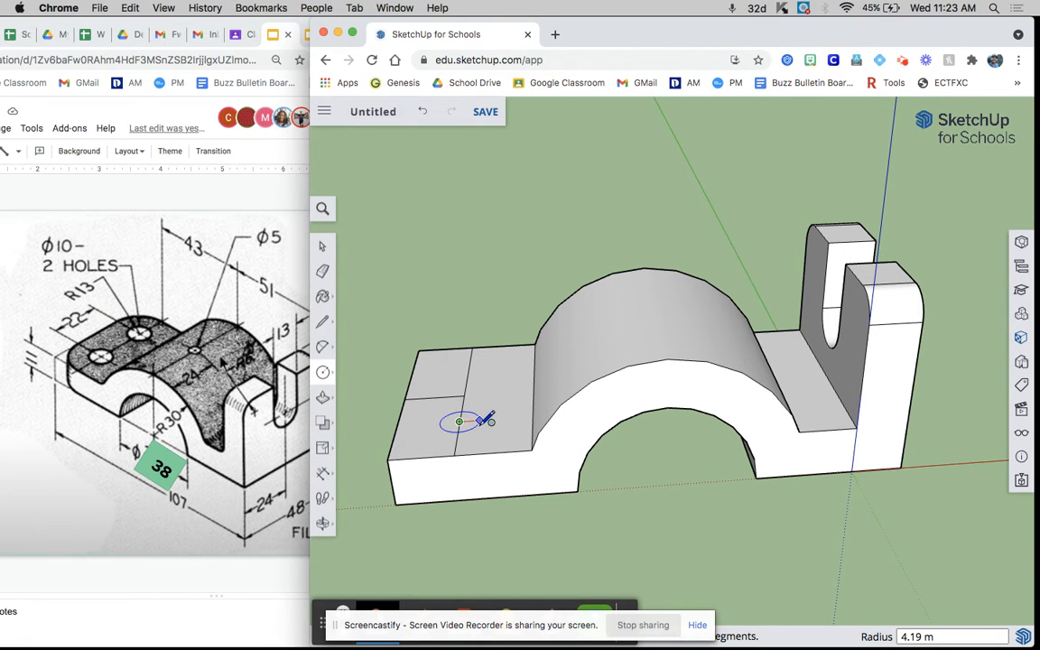
{"action": "type", "text": "5"}
{"action": "key", "text": "Return"}
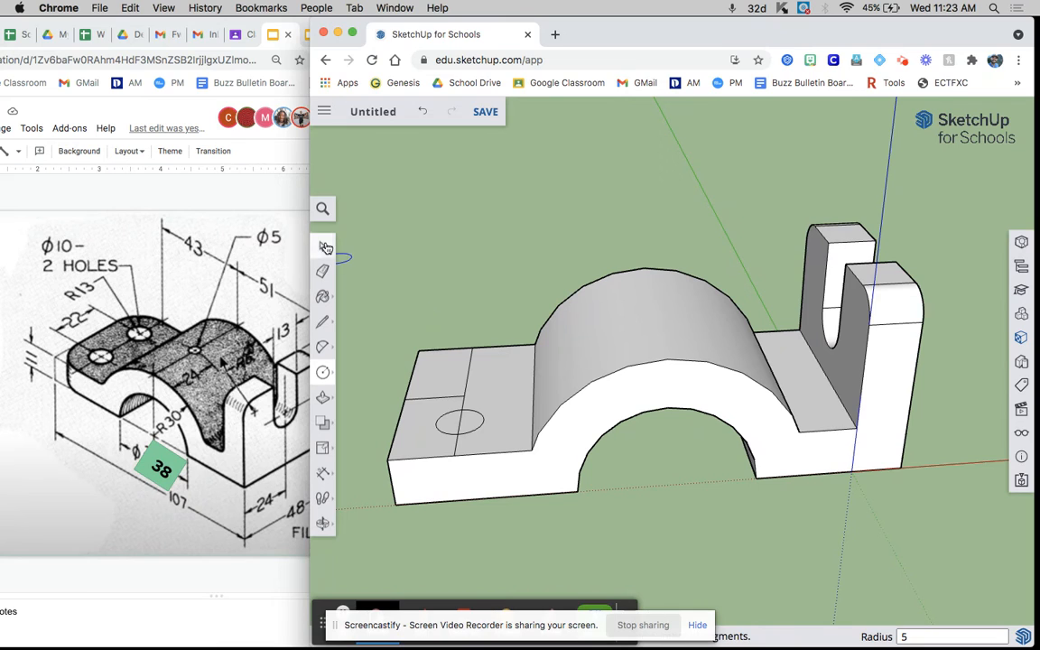
Mark a point 11 m from the cross line's midpoint toward the tab's back edge and draw a second 5 m radius circle there
{"action": "left_click", "coordinate": [323, 321]}
{"action": "left_click", "coordinate": [356, 311]}
{"action": "left_click", "coordinate": [464, 396]}
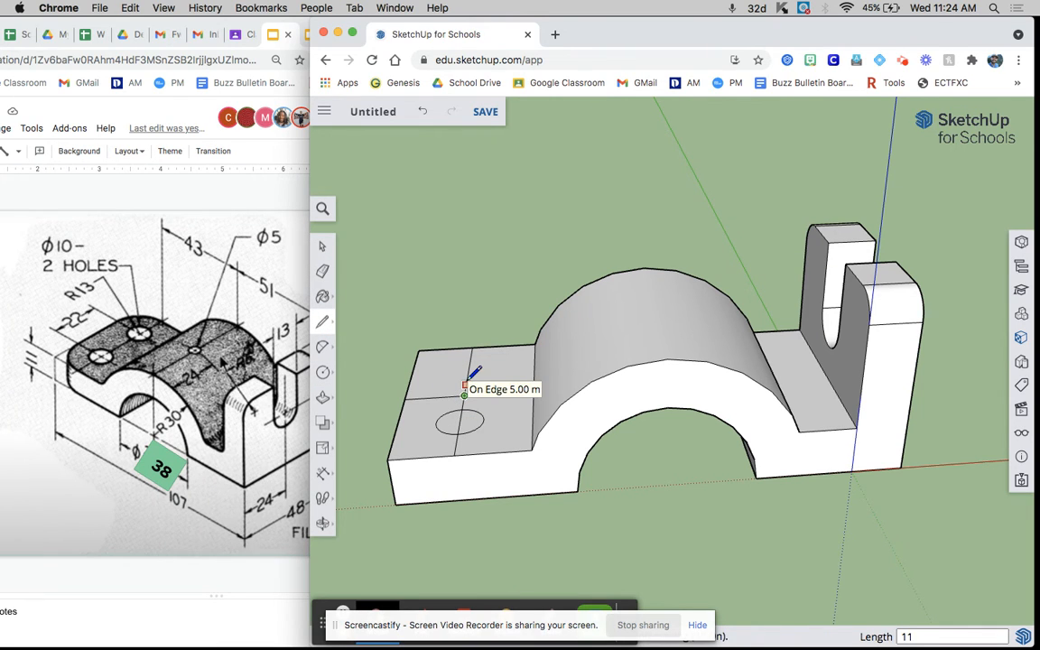
{"action": "left_click", "coordinate": [322, 372]}
{"action": "left_click", "coordinate": [358, 372]}
{"action": "left_click", "coordinate": [468, 372]}
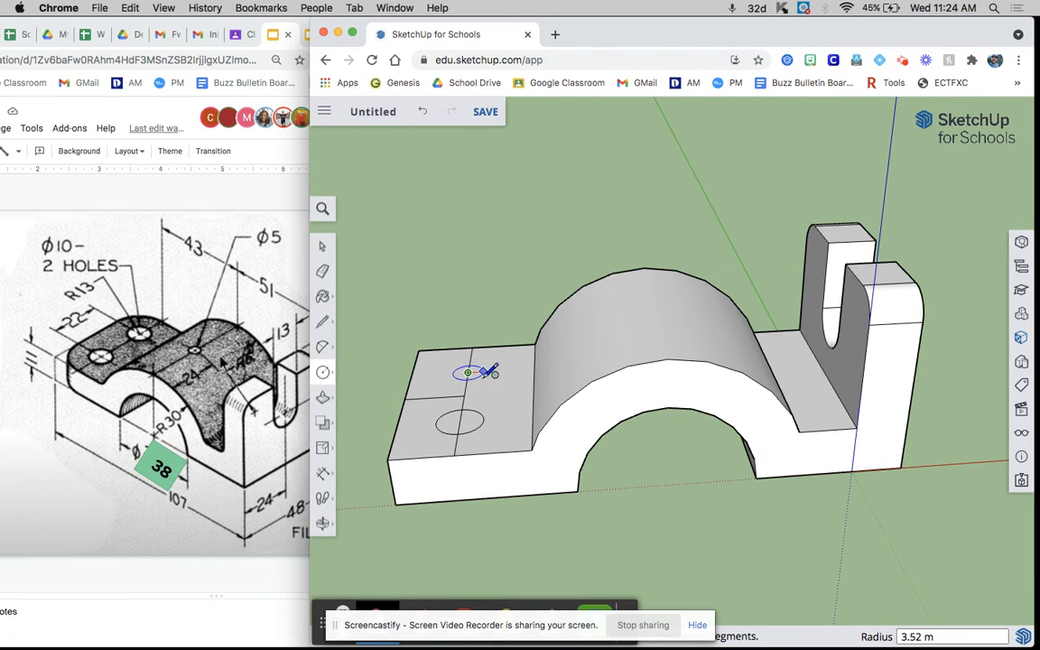
{"action": "left_click", "coordinate": [488, 372]}
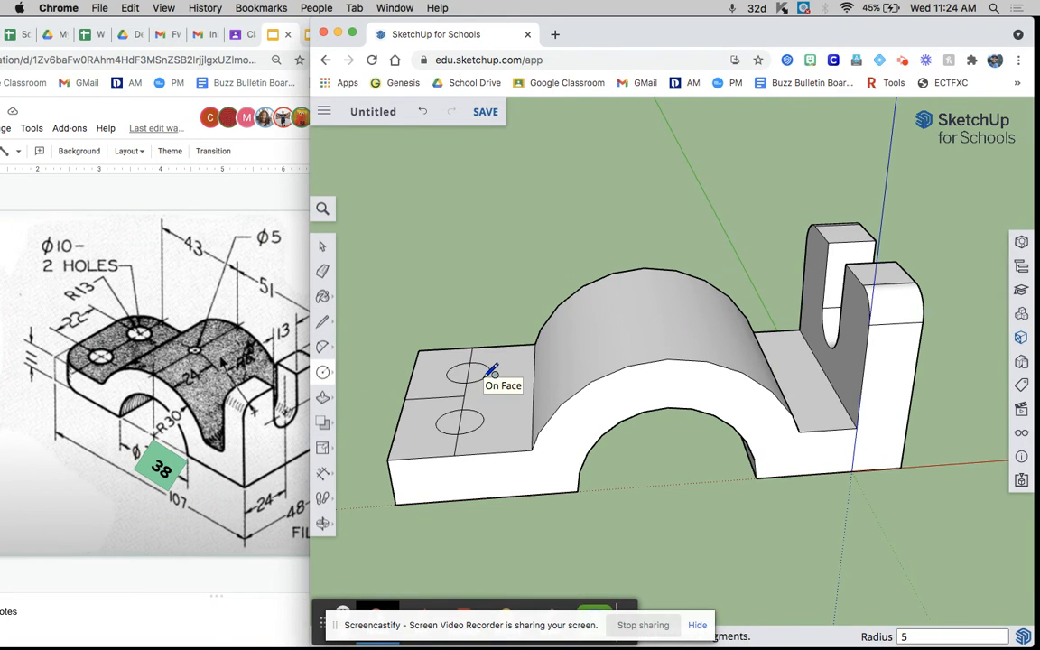
Delete the center line and all cross line segments inside and outside the two circles on the tab's top face
{"action": "left_click", "coordinate": [322, 246]}
{"action": "left_click", "coordinate": [451, 400]}
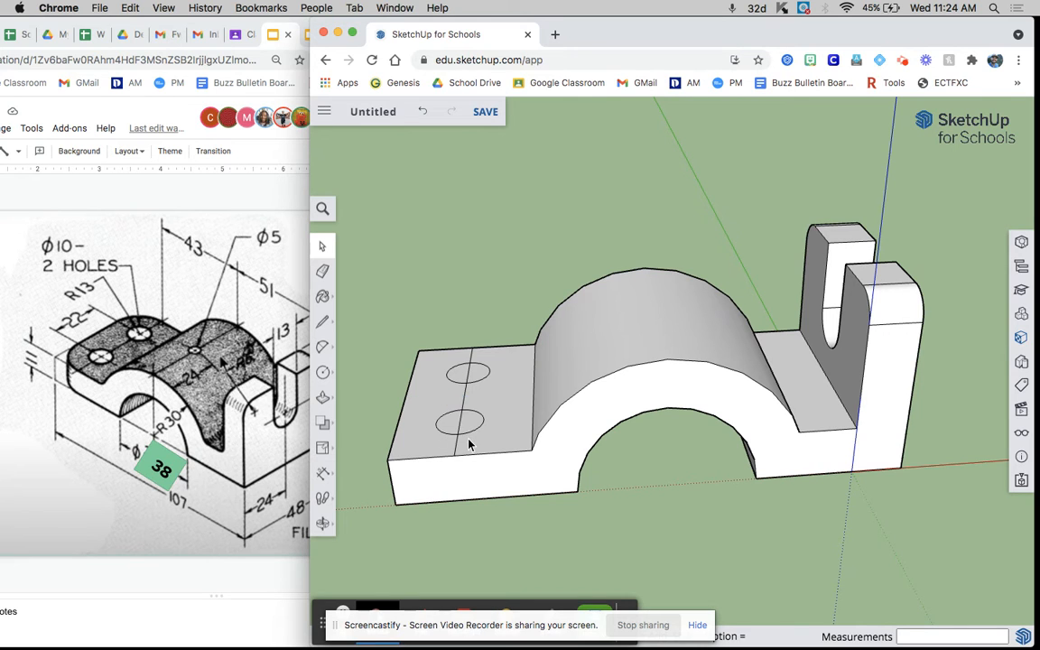
{"action": "left_click", "coordinate": [459, 444]}
{"action": "key", "text": "Delete"}
{"action": "scroll", "coordinate": [460, 433], "scroll_direction": "up", "scroll_amount": 5}
{"action": "left_click", "coordinate": [460, 435]}
{"action": "key", "text": "Delete"}
{"action": "left_click", "coordinate": [465, 412]}
{"action": "key", "text": "Delete"}
{"action": "left_click", "coordinate": [474, 354]}
{"action": "key", "text": "Delete"}
{"action": "left_click", "coordinate": [479, 324]}
{"action": "key", "text": "Delete"}
Push both circles down 11 m through the tab to cut the two holes
{"action": "left_click", "coordinate": [322, 398]}
{"action": "left_click", "coordinate": [358, 368]}
{"action": "middle_click_drag", "start_coordinate": [407, 397], "coordinate": [567, 452]}
{"action": "left_click", "coordinate": [532, 456]}
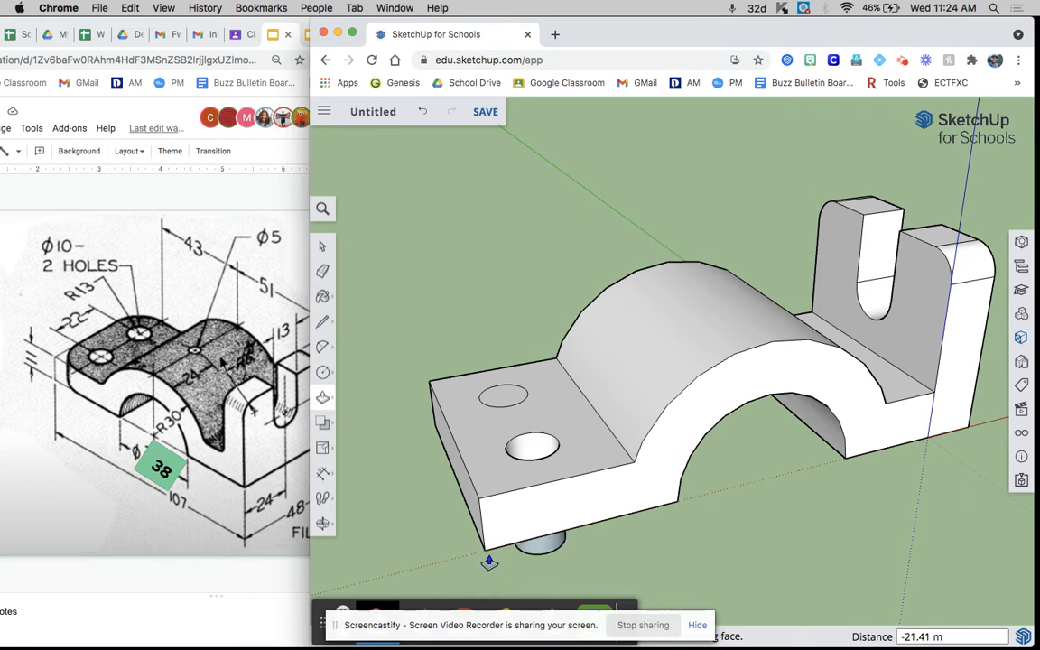
{"action": "left_click", "coordinate": [486, 553]}
{"action": "middle_click_drag", "start_coordinate": [402, 540], "coordinate": [929, 460]}
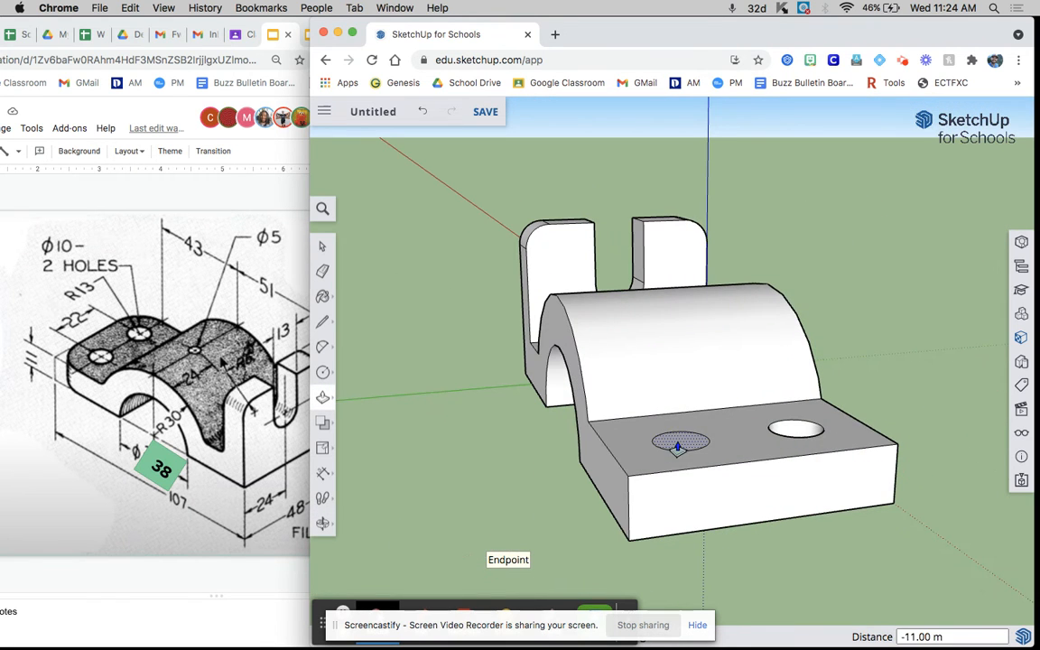
{"action": "left_click", "coordinate": [677, 448]}
{"action": "left_click", "coordinate": [751, 542]}
Mark 6 m along the tab's outer end edge from the front corner and draw a tangent arc from there to the front edge
{"action": "middle_click_drag", "start_coordinate": [750, 542], "coordinate": [472, 495]}
{"action": "middle_click_drag", "start_coordinate": [671, 484], "coordinate": [685, 381]}
{"action": "left_click", "coordinate": [323, 321]}
{"action": "scroll", "coordinate": [578, 475], "scroll_direction": "up", "scroll_amount": 3}
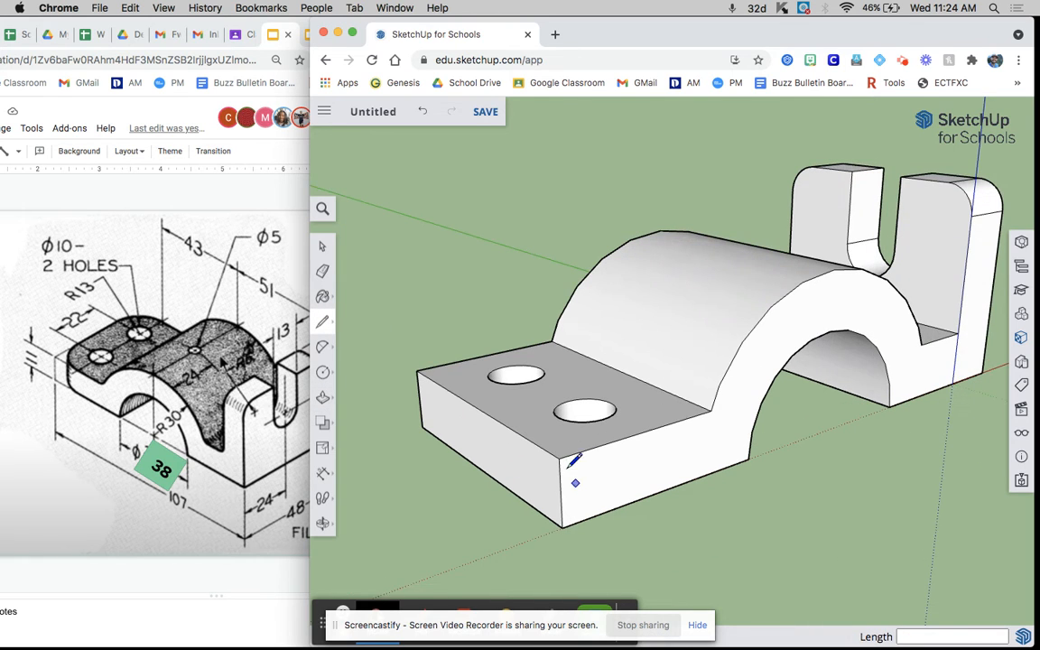
{"action": "left_click", "coordinate": [560, 458]}
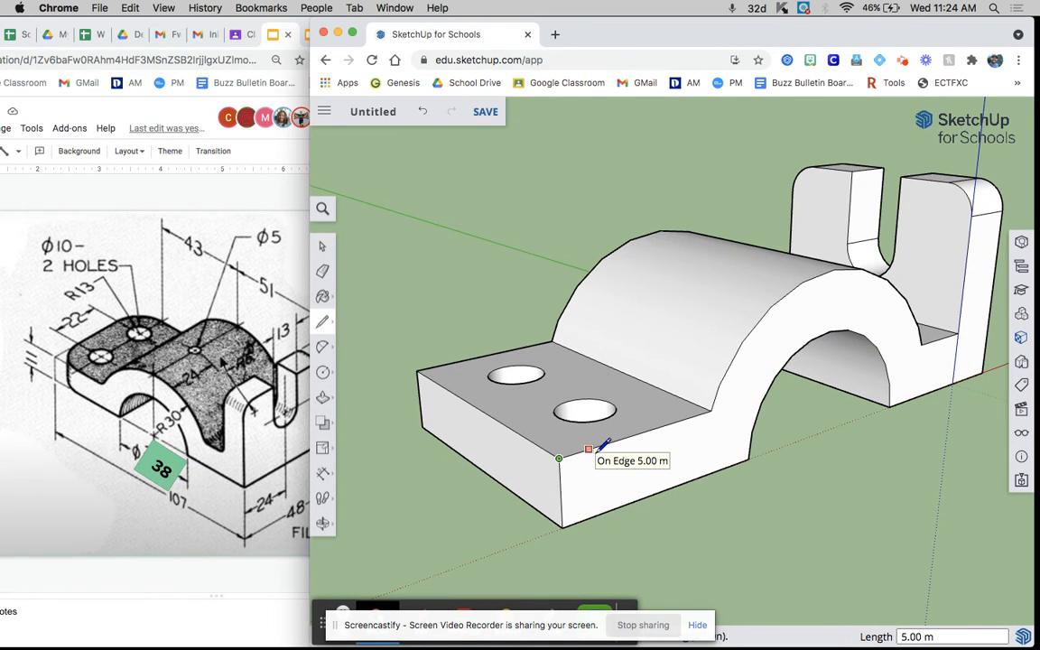
{"action": "left_click", "coordinate": [554, 460]}
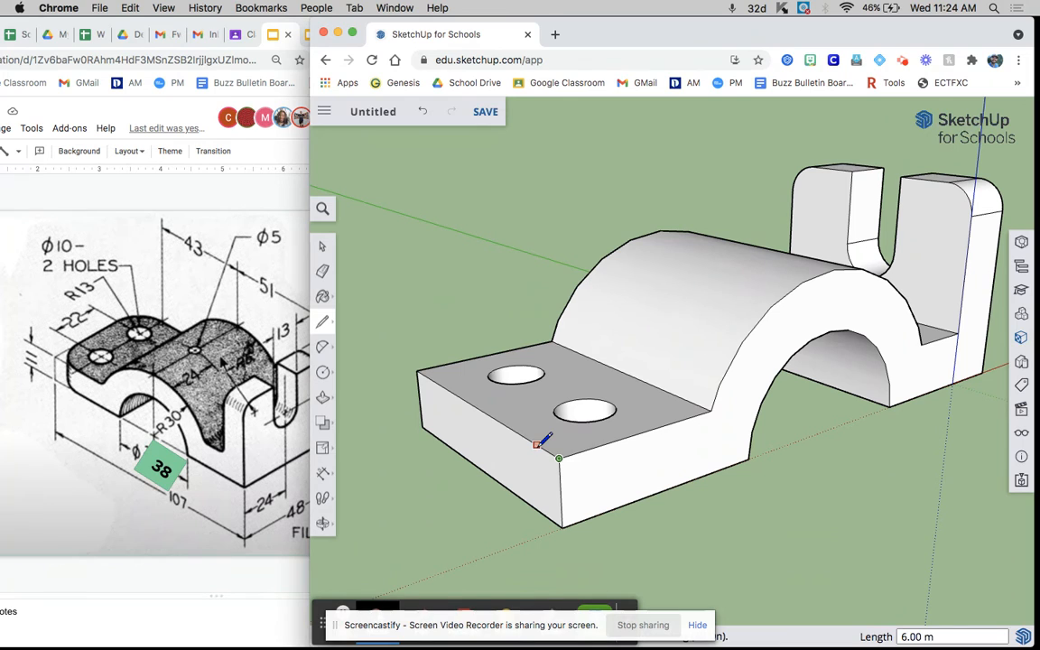
{"action": "type", "text": "6"}
{"action": "left_click", "coordinate": [322, 347]}
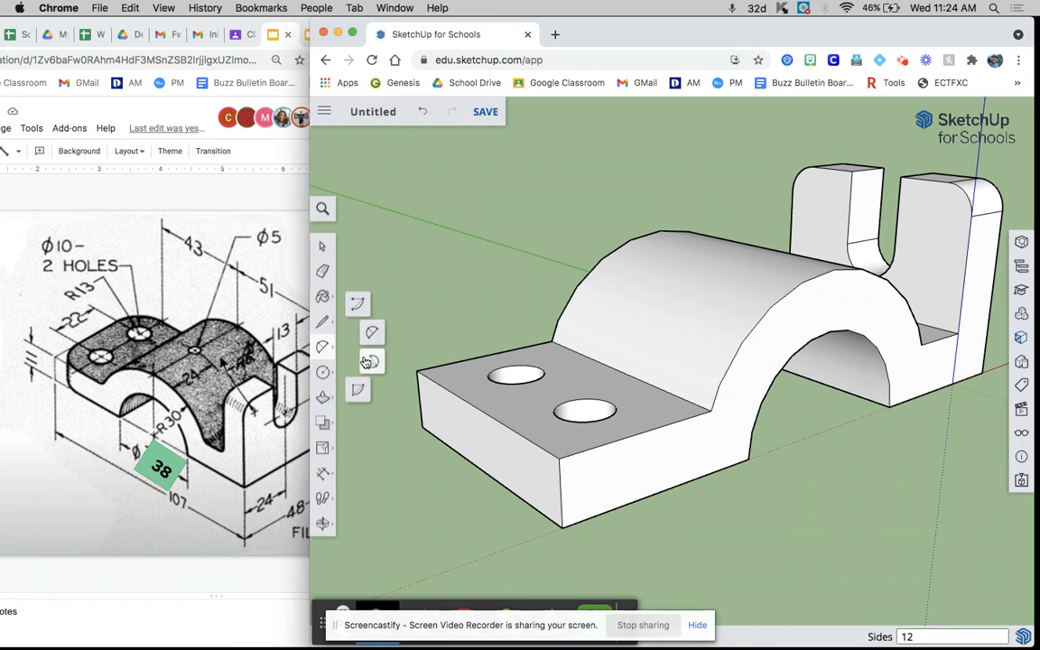
{"action": "left_click", "coordinate": [360, 333]}
{"action": "left_click", "coordinate": [536, 445]}
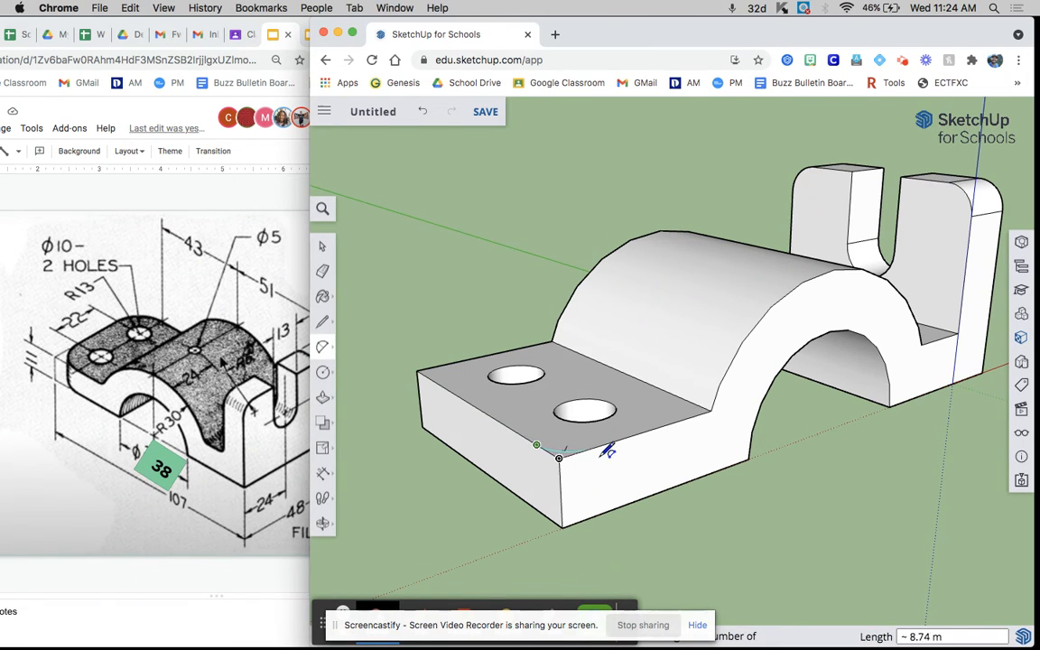
{"action": "left_click", "coordinate": [591, 449]}
{"action": "left_click", "coordinate": [591, 450]}
Draw a matching tangent arc across the tab's back outer corner on the top face
{"action": "middle_click_drag", "start_coordinate": [427, 381], "coordinate": [604, 444]}
{"action": "left_click", "coordinate": [322, 323]}
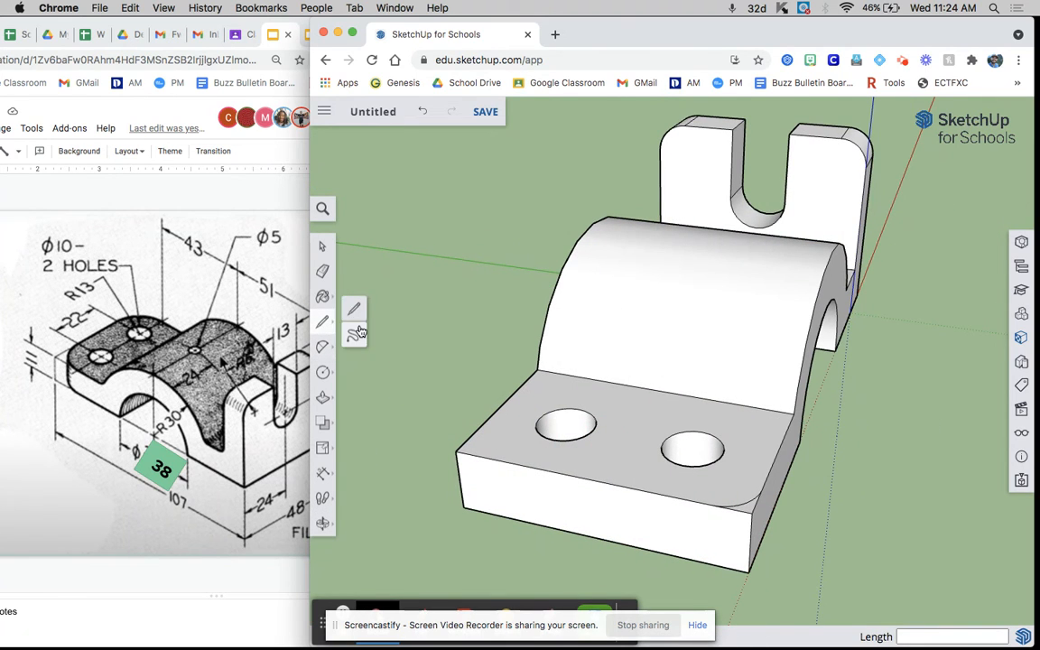
{"action": "left_click", "coordinate": [458, 451]}
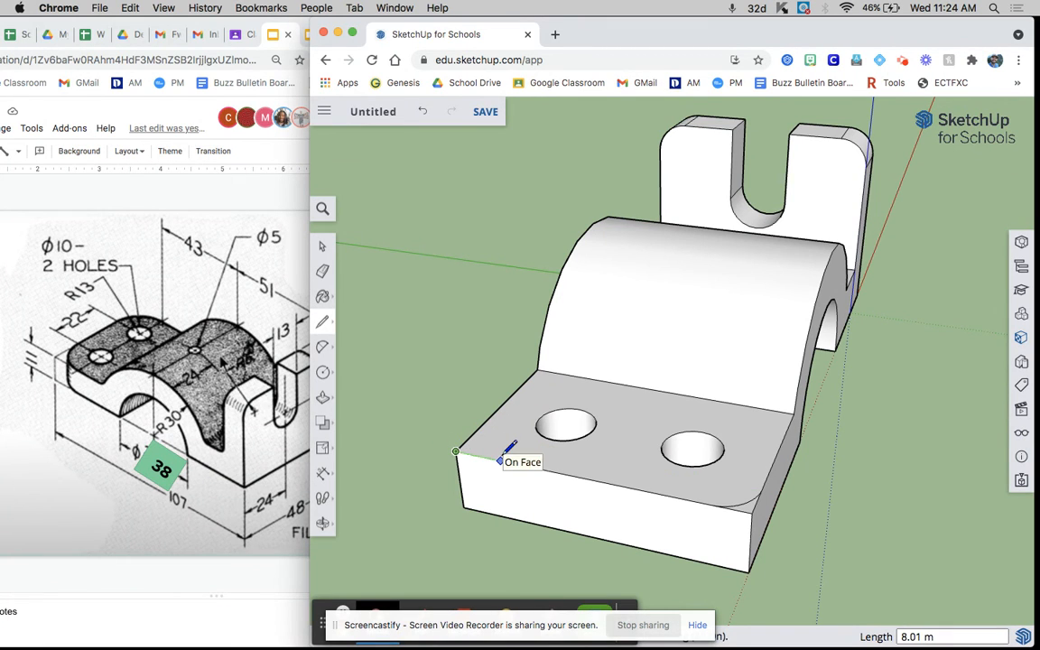
{"action": "left_click", "coordinate": [322, 347]}
{"action": "left_click", "coordinate": [373, 333]}
{"action": "left_click", "coordinate": [475, 433]}
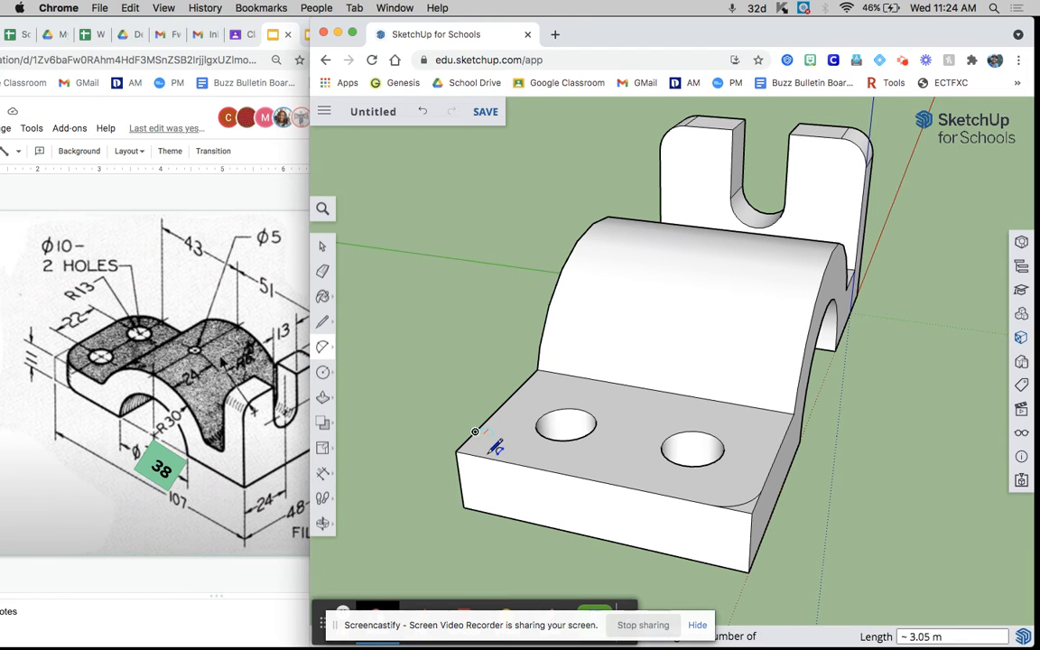
{"action": "left_click", "coordinate": [493, 459]}
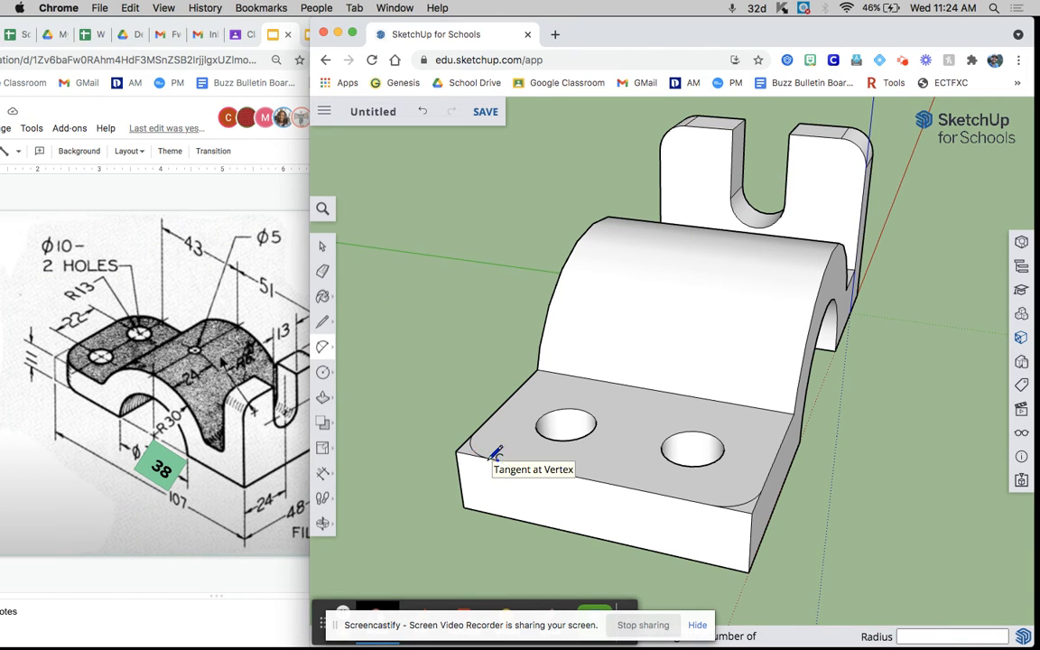
Push the two corner pieces outside the arcs down 11 m to round off the tab's outer corners
{"action": "left_click", "coordinate": [324, 400]}
{"action": "left_click", "coordinate": [377, 398]}
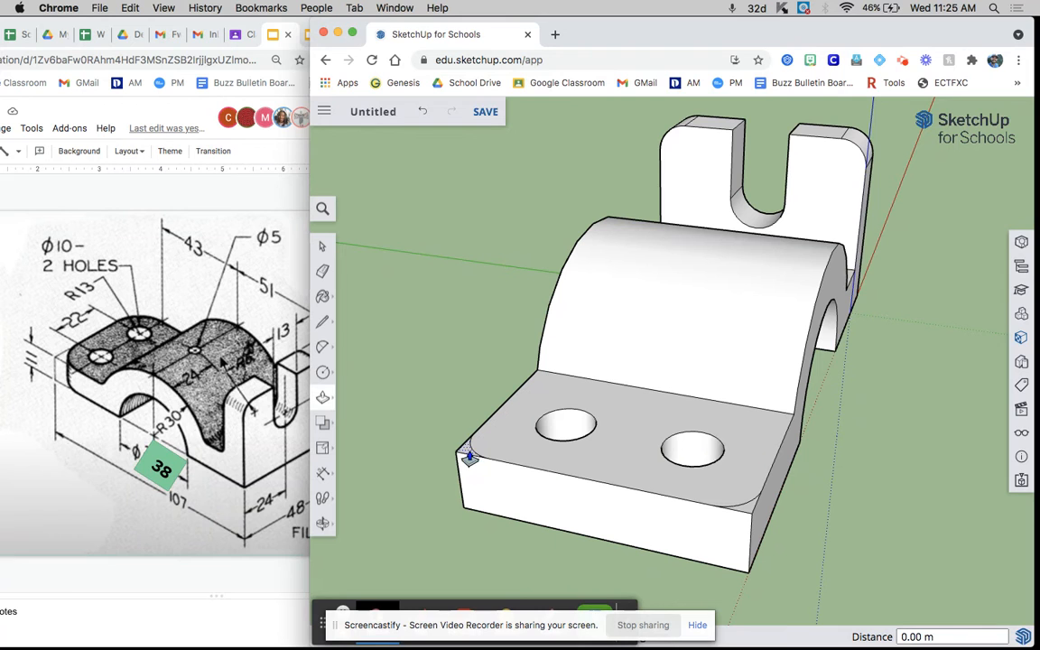
{"action": "left_click", "coordinate": [469, 455]}
{"action": "left_click", "coordinate": [533, 538]}
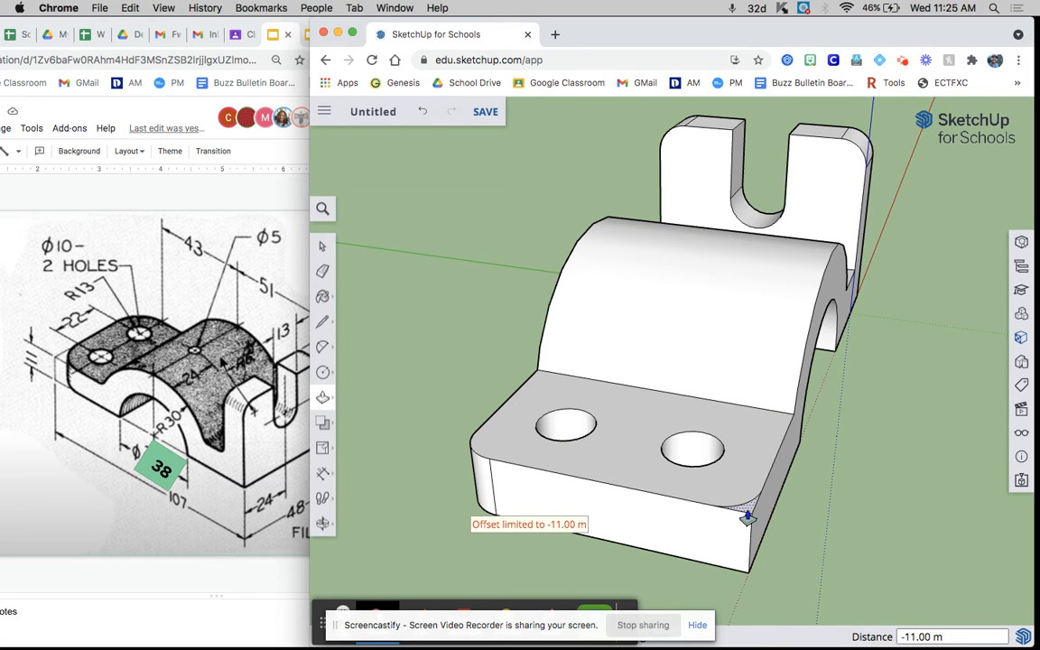
{"action": "left_click", "coordinate": [747, 513]}
{"action": "middle_click_drag", "start_coordinate": [841, 492], "coordinate": [386, 425]}
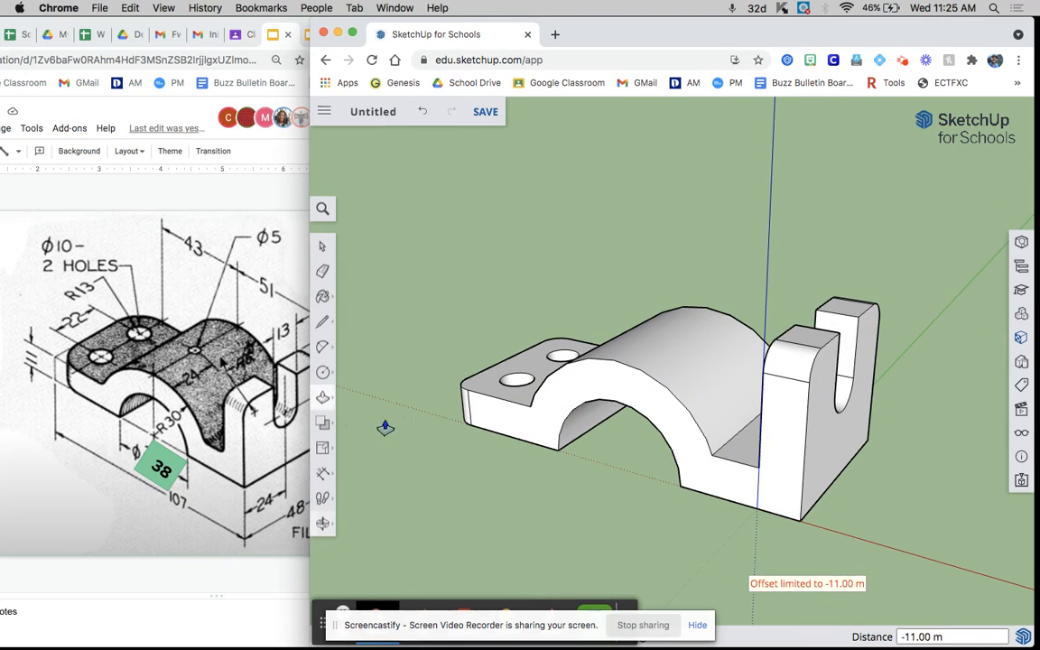
Dimension the upright's bottom width and the distances from its outer bottom corner to the arch opening's edge and to the arch's center
{"action": "left_click", "coordinate": [323, 473]}
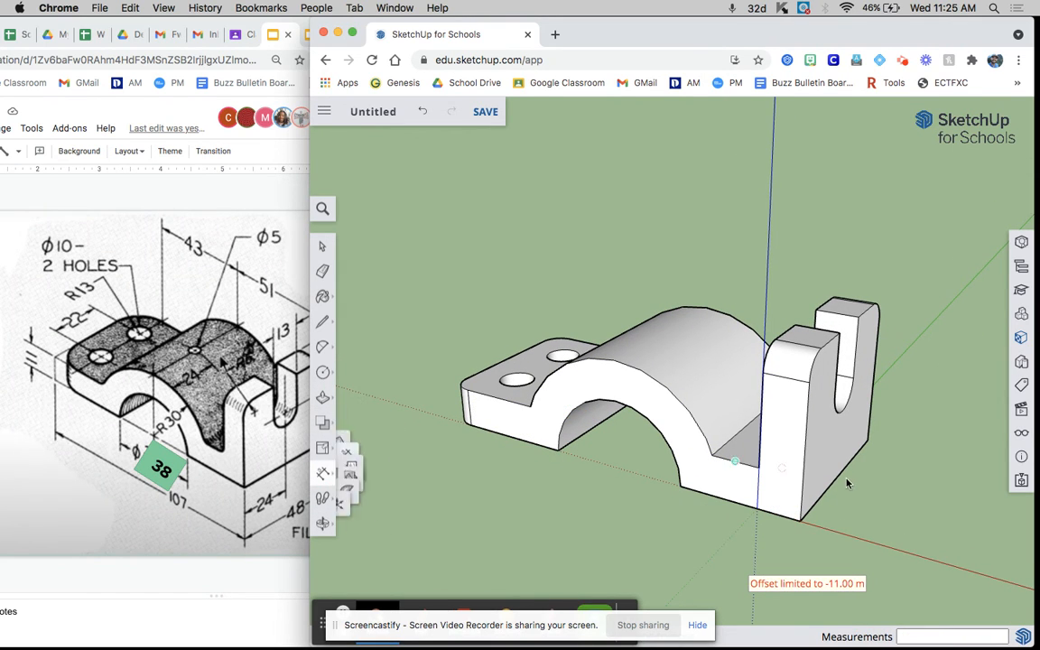
{"action": "left_click", "coordinate": [870, 441]}
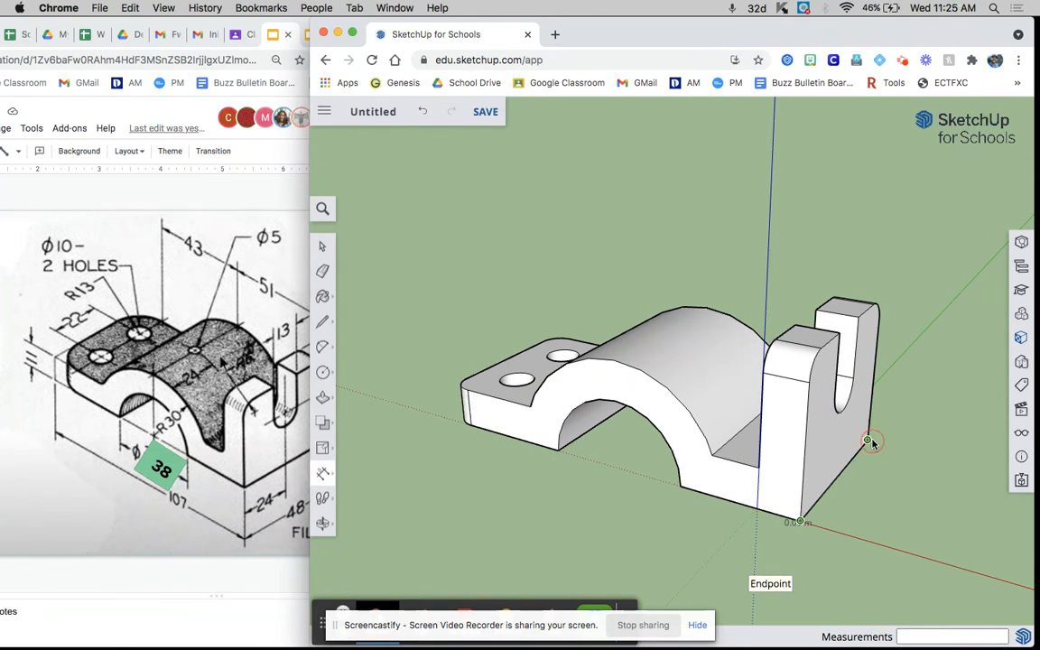
{"action": "left_click", "coordinate": [683, 488]}
{"action": "left_click", "coordinate": [801, 521]}
{"action": "left_click", "coordinate": [777, 541]}
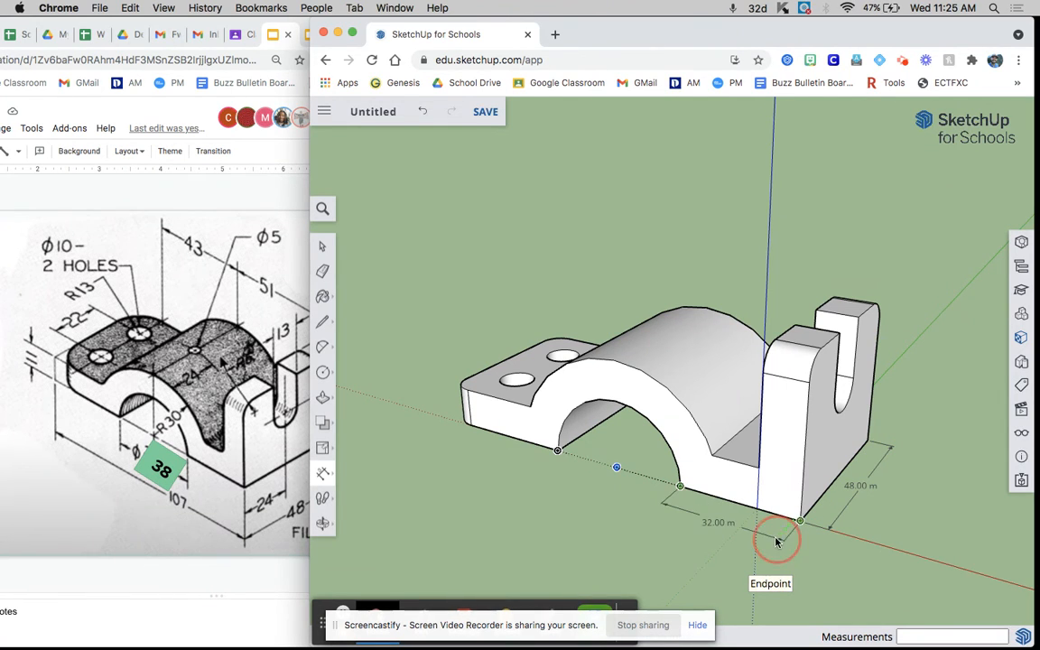
{"action": "left_click", "coordinate": [801, 521]}
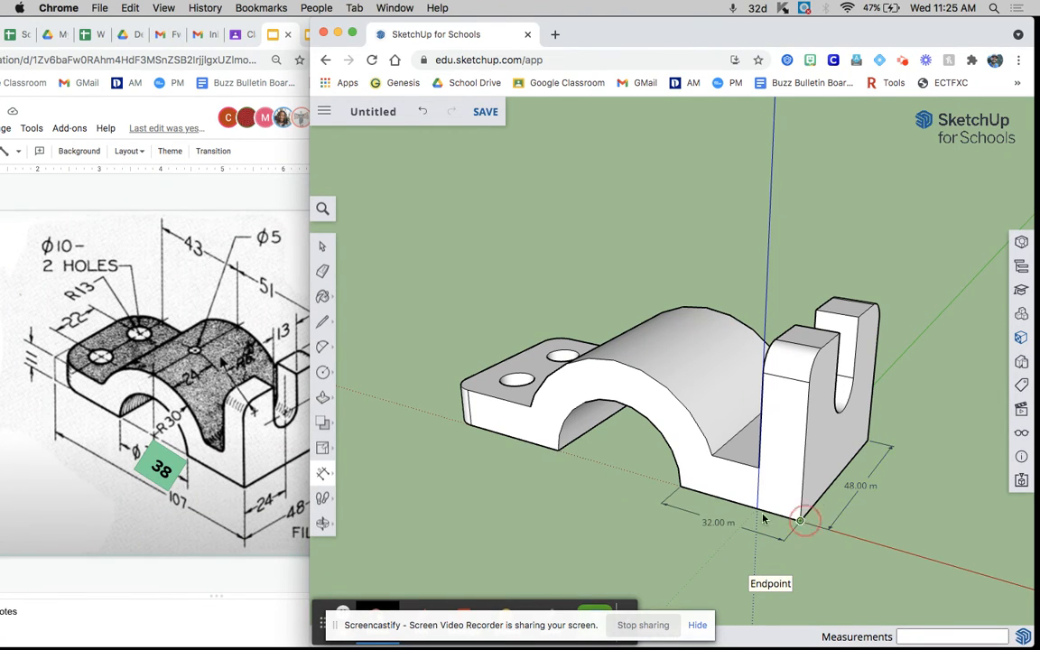
{"action": "left_click", "coordinate": [617, 468]}
{"action": "left_click", "coordinate": [587, 516]}
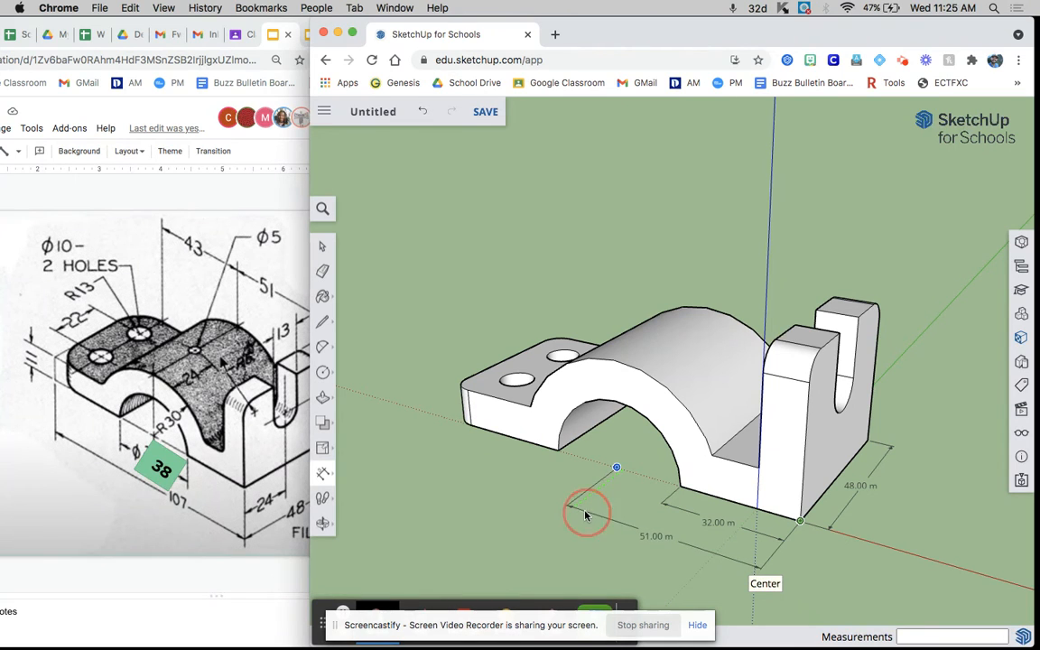
Add a diameter dimension to the tab's front hole and radius dimensions to the arch's outer and inner curves
{"action": "left_click", "coordinate": [507, 390]}
{"action": "left_click", "coordinate": [448, 325]}
{"action": "left_click", "coordinate": [608, 368]}
{"action": "left_click", "coordinate": [607, 244]}
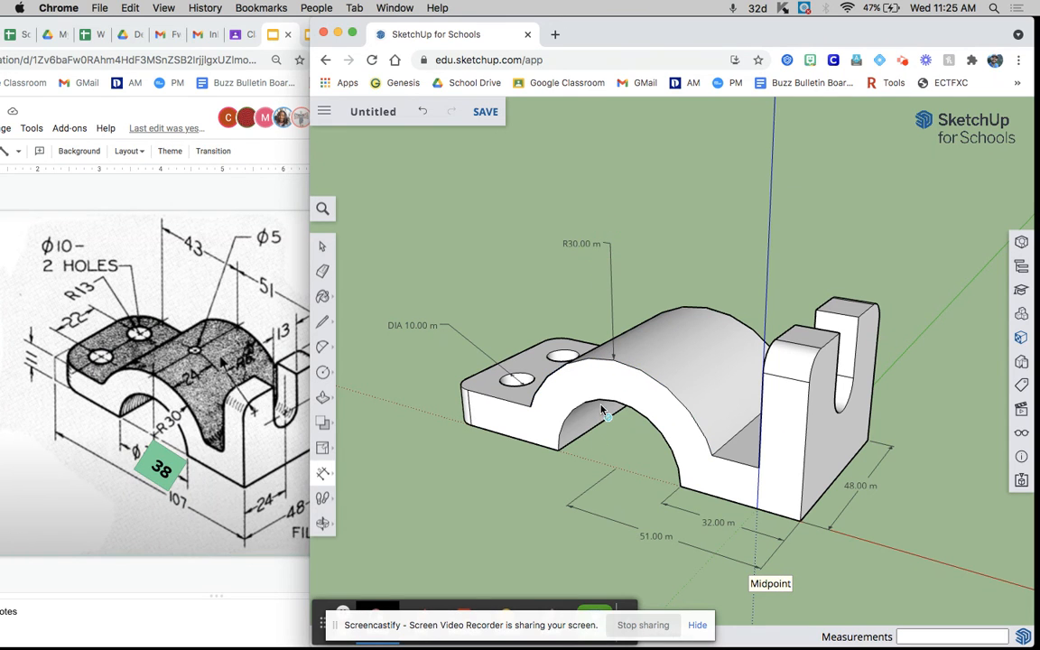
{"action": "left_click", "coordinate": [603, 411]}
{"action": "left_click", "coordinate": [693, 248]}
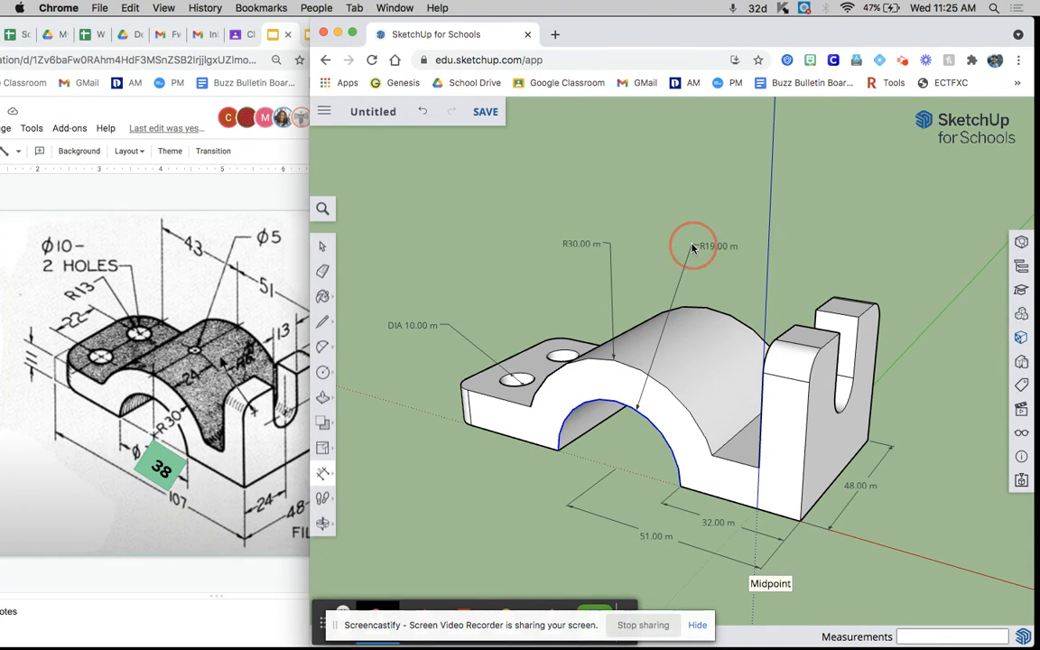
Dimension the radius of the upright slot's rounded bottom and the slot's width at the top
{"action": "left_click", "coordinate": [841, 416]}
{"action": "left_click", "coordinate": [912, 389]}
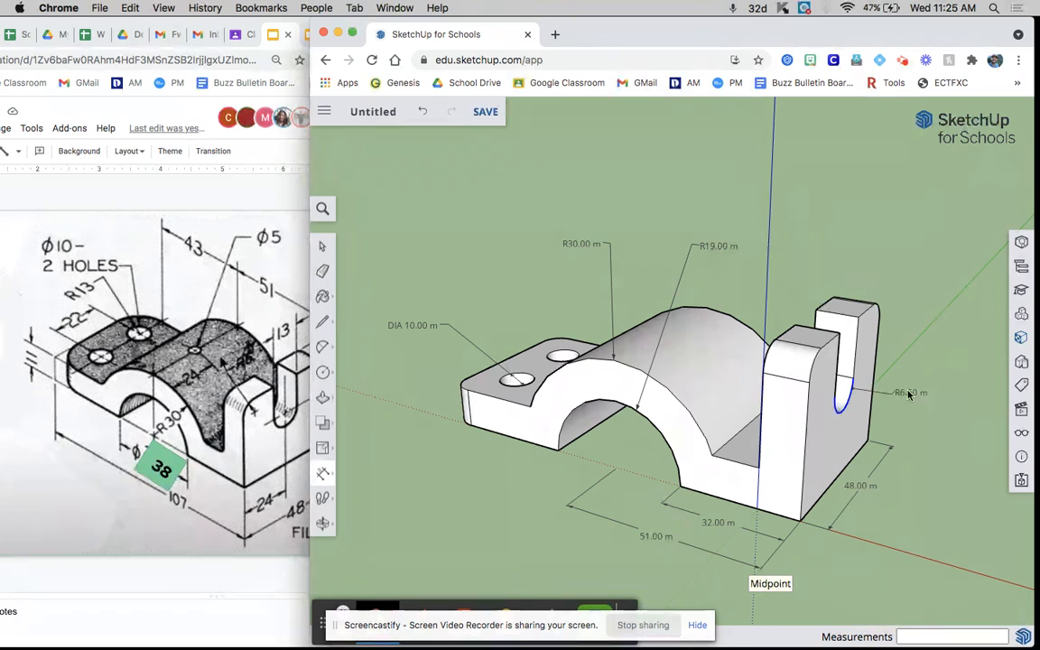
{"action": "left_click", "coordinate": [839, 333]}
{"action": "left_click", "coordinate": [858, 317]}
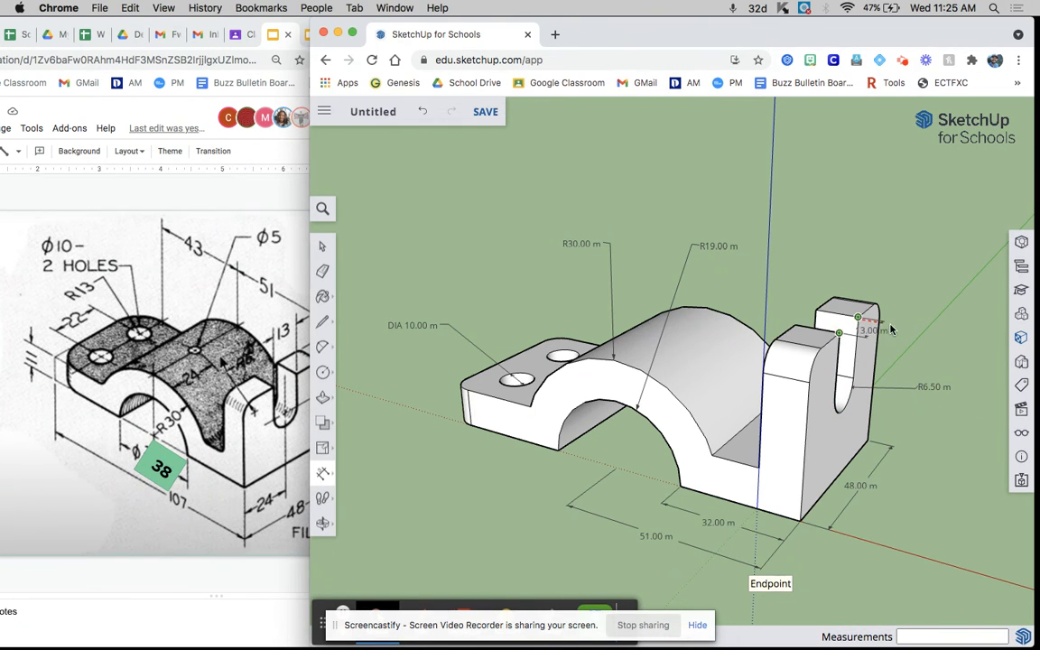
{"action": "left_click", "coordinate": [941, 341]}
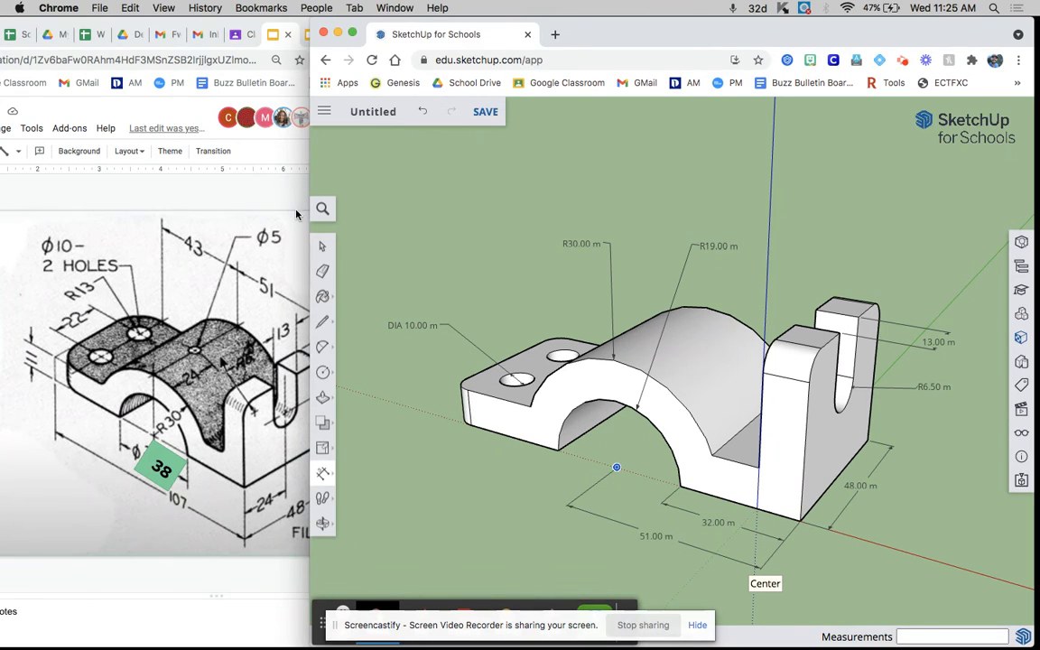
Draw a 24 m line from the arch's center along the green axis beneath the arch
{"action": "left_click", "coordinate": [322, 321]}
{"action": "left_click", "coordinate": [355, 306]}
{"action": "left_click", "coordinate": [617, 466]}
{"action": "key", "text": "Return"}
{"action": "type", "text": "24"}
{"action": "key", "text": "Return"}
Draw a horizontal circle of radius 2.5 m centered on the far end of the 24 m line under the arch
{"action": "middle_click_drag", "start_coordinate": [627, 455], "coordinate": [764, 456]}
{"action": "left_click", "coordinate": [325, 373]}
{"action": "left_click", "coordinate": [386, 381]}
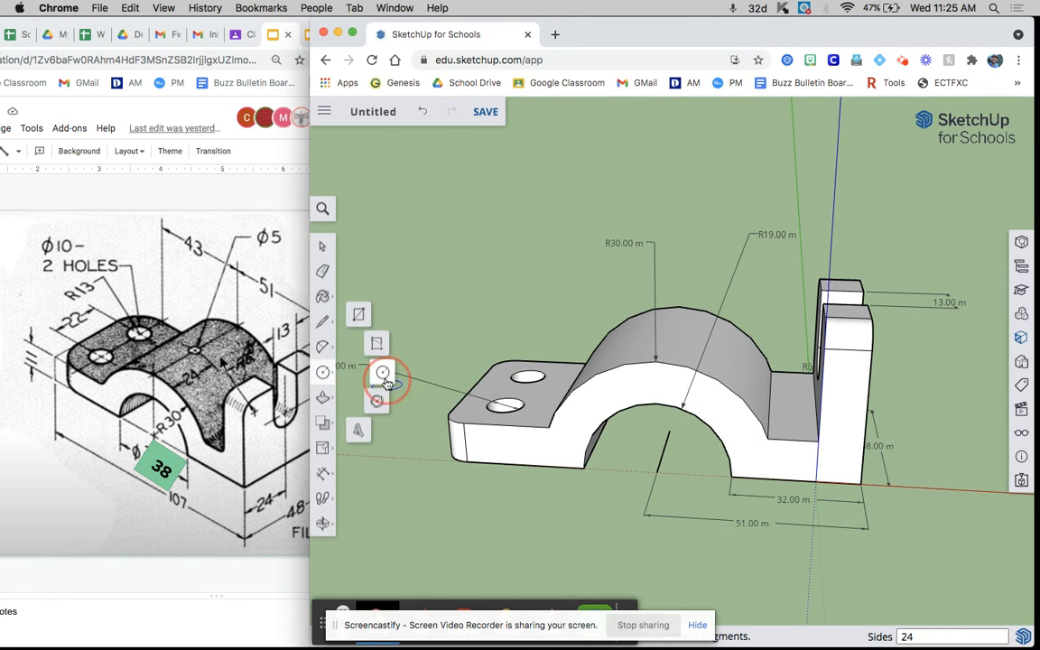
{"action": "left_click", "coordinate": [670, 431]}
{"action": "type", "text": "2.5"}
{"action": "key", "text": "Return"}
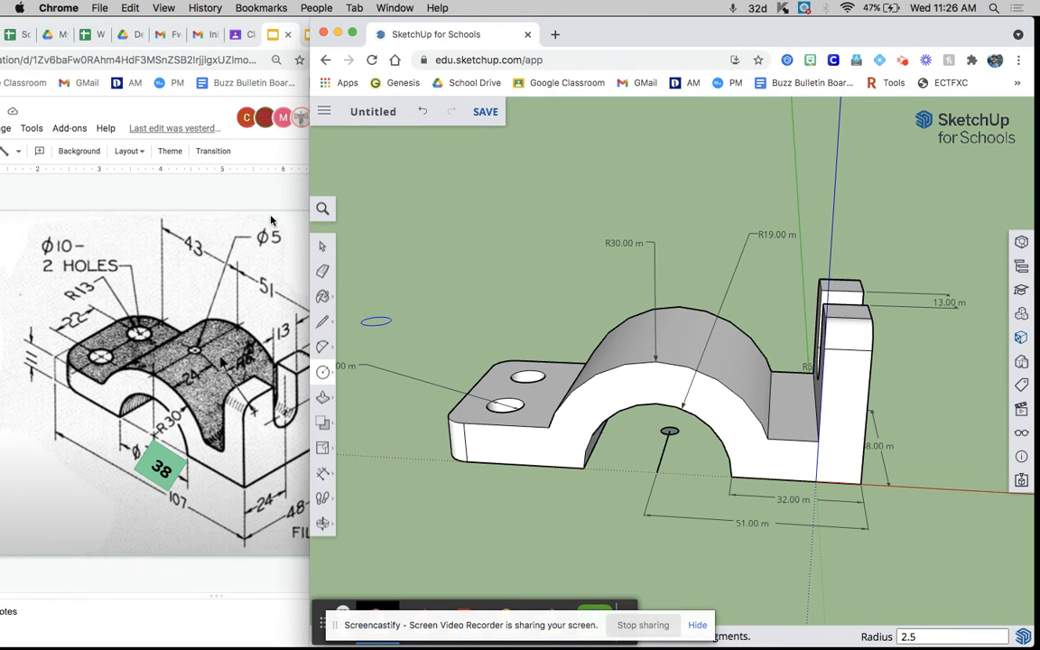
Delete the construction line running from the arch's center to the small circle
{"action": "left_click", "coordinate": [318, 248]}
{"action": "left_click", "coordinate": [666, 456]}
{"action": "scroll", "coordinate": [668, 438], "scroll_direction": "up", "scroll_amount": 5}
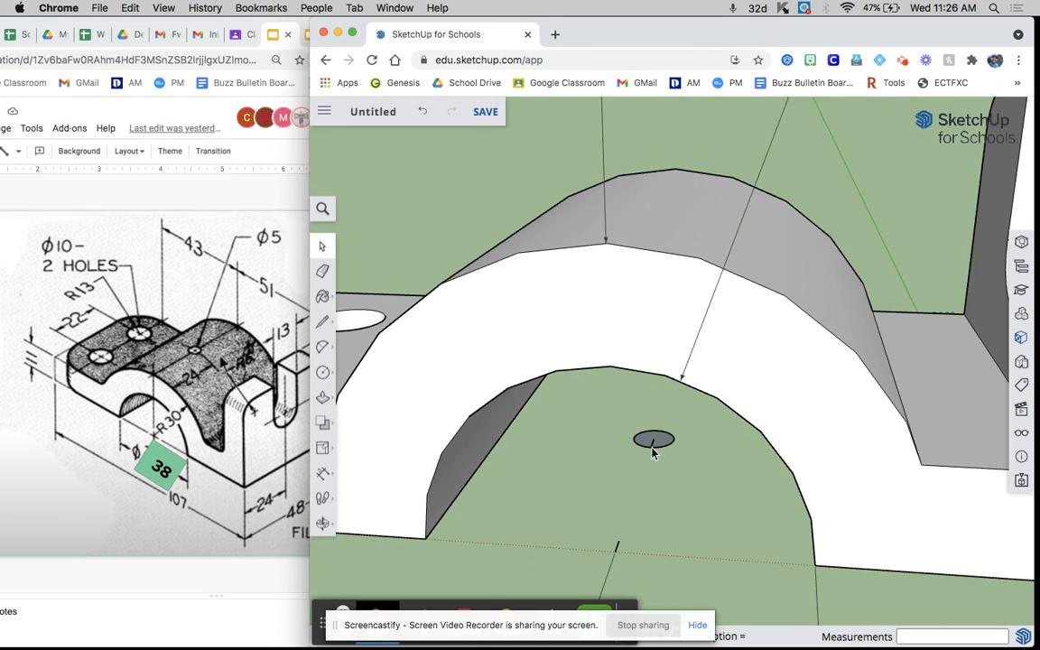
{"action": "scroll", "coordinate": [673, 445], "scroll_direction": "down", "scroll_amount": 5}
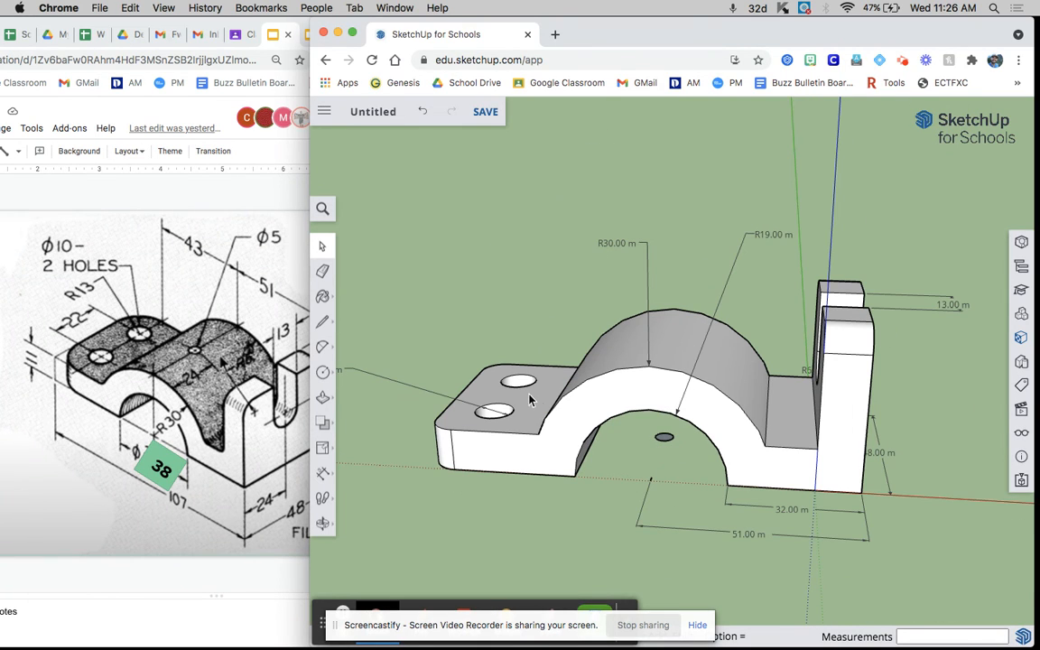
Make the whole bracket one group and the small circle under the arch another group
{"action": "triple_click", "coordinate": [624, 395]}
{"action": "right_click", "coordinate": [624, 395]}
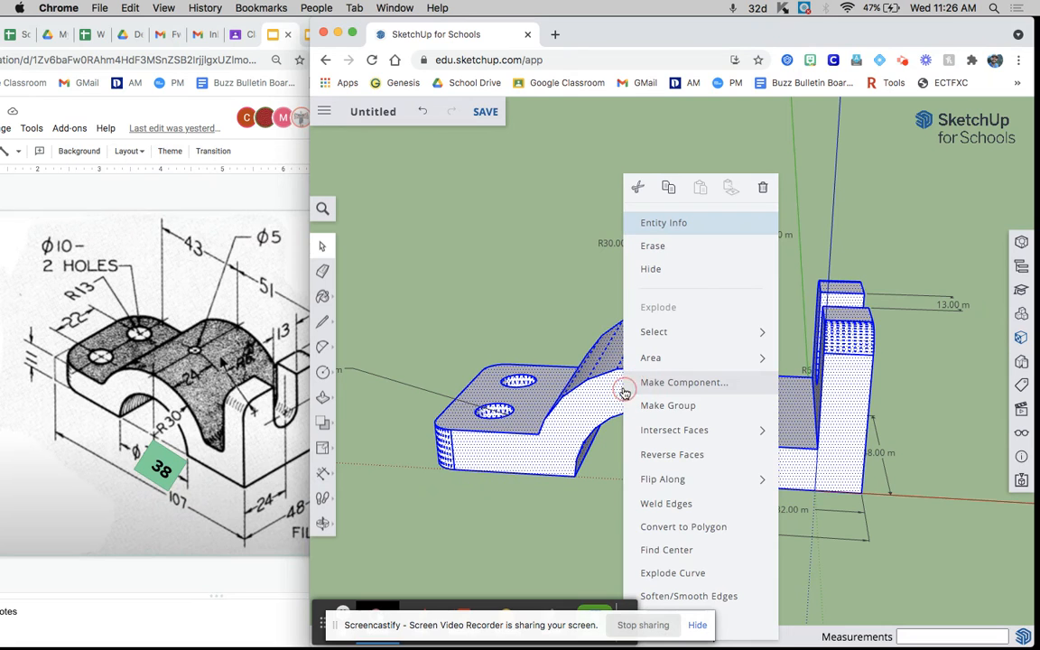
{"action": "left_click", "coordinate": [668, 406]}
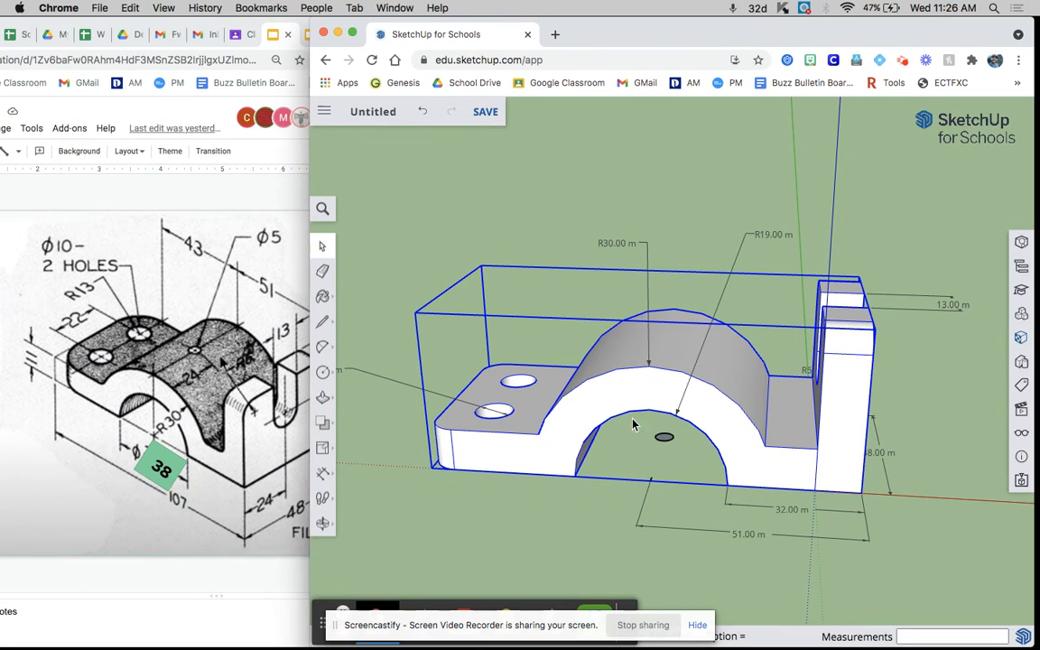
{"action": "left_click", "coordinate": [535, 576]}
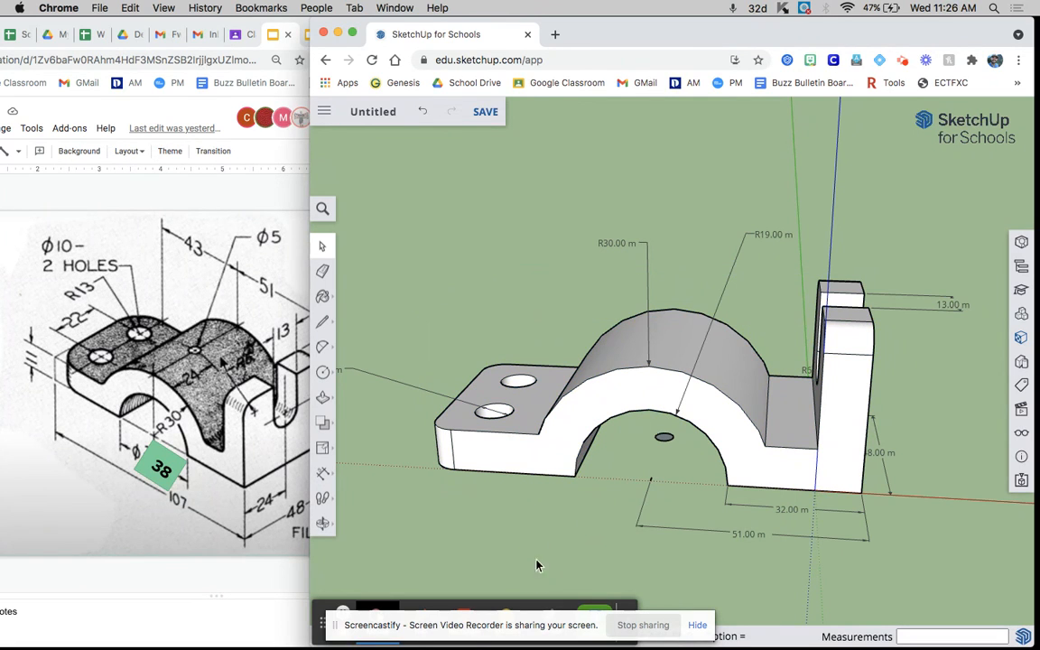
{"action": "left_click", "coordinate": [663, 442]}
{"action": "right_click", "coordinate": [663, 441]}
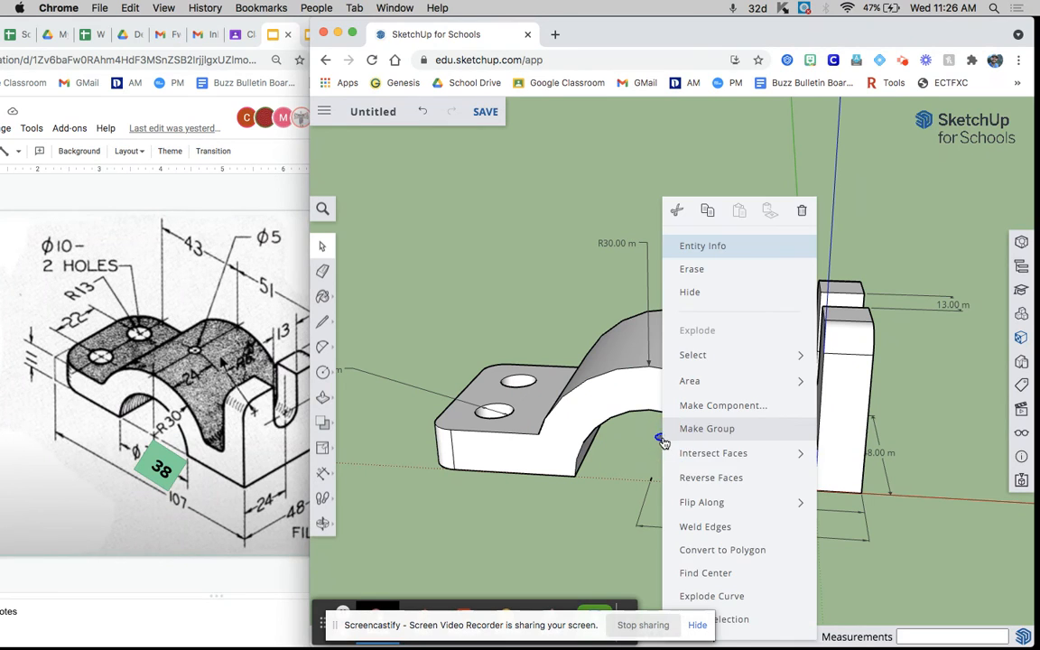
{"action": "left_click", "coordinate": [695, 434]}
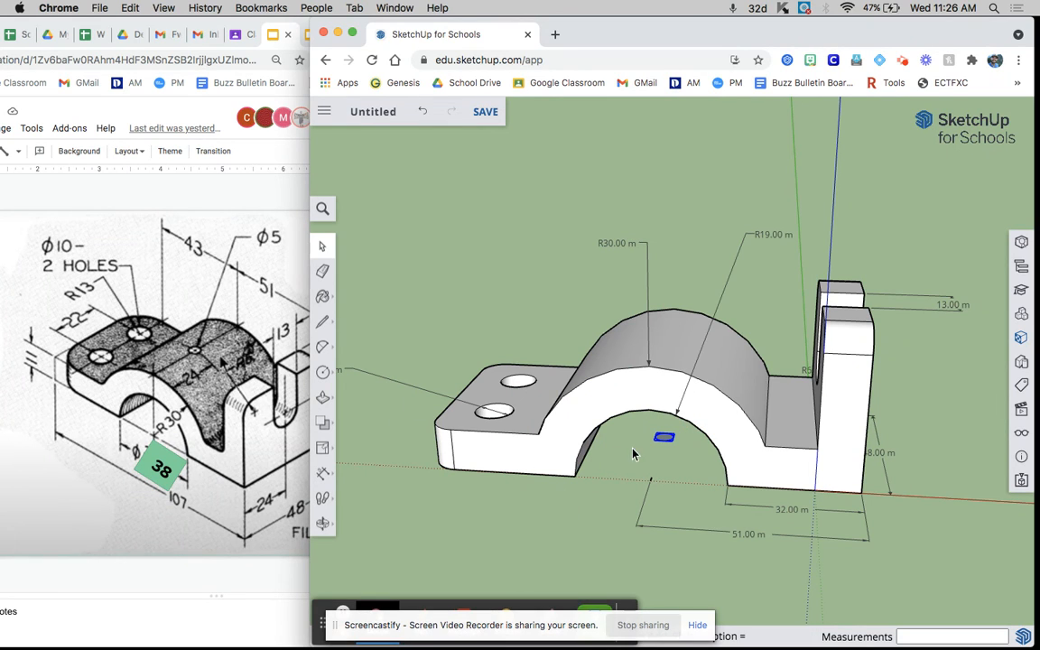
Edit the circle's group and extrude the circle upward through the arch into a cylinder about 65.90 m tall
{"action": "right_click", "coordinate": [663, 438]}
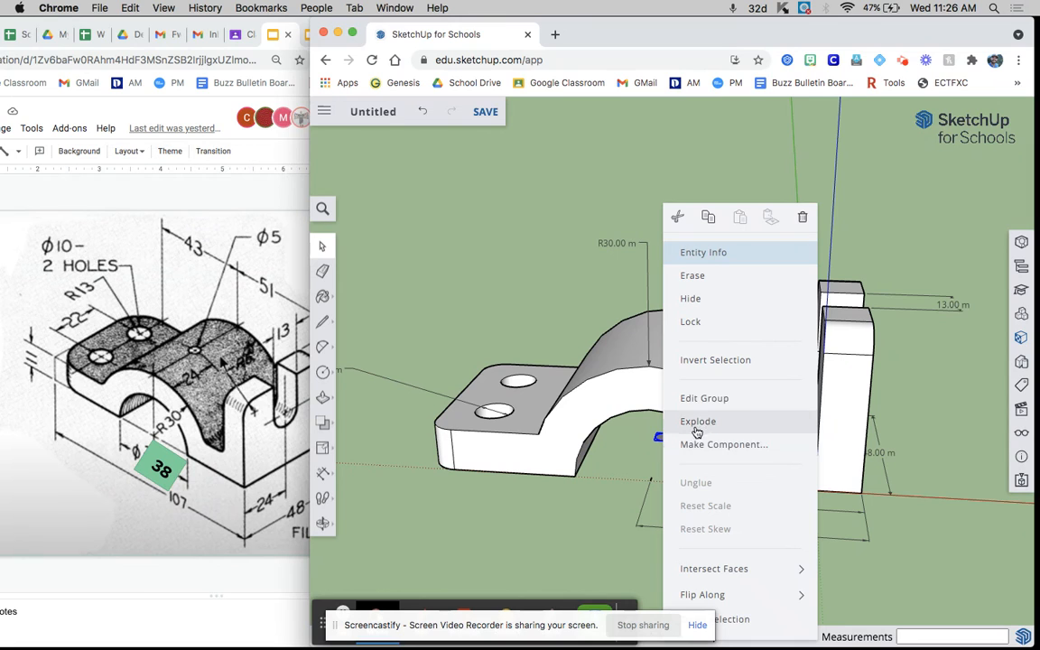
{"action": "left_click", "coordinate": [705, 399]}
{"action": "left_click", "coordinate": [322, 397]}
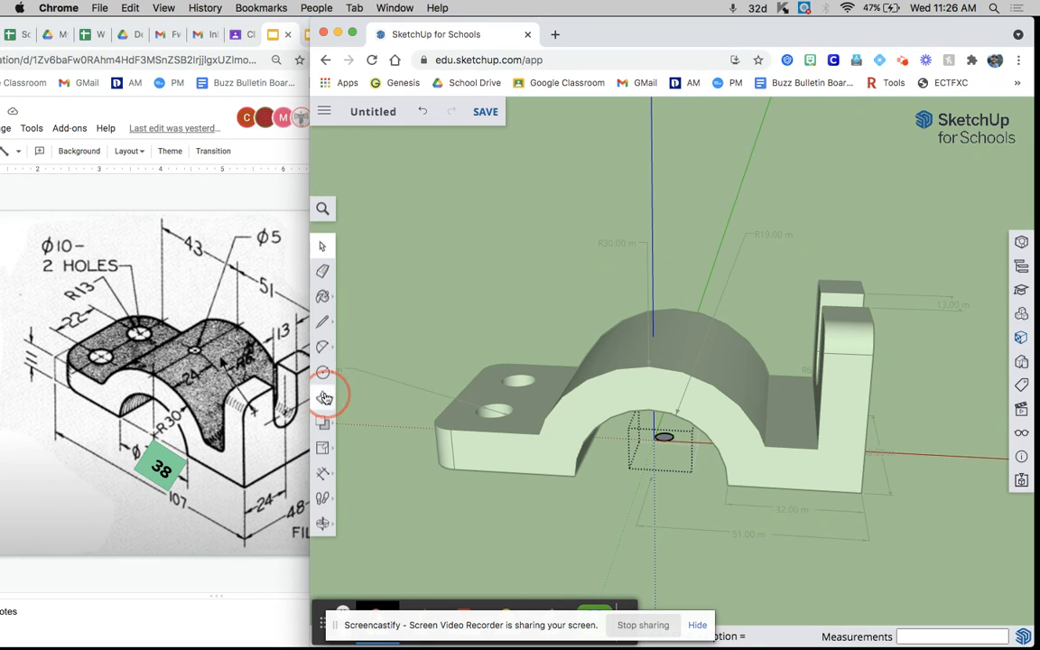
{"action": "left_click", "coordinate": [359, 368]}
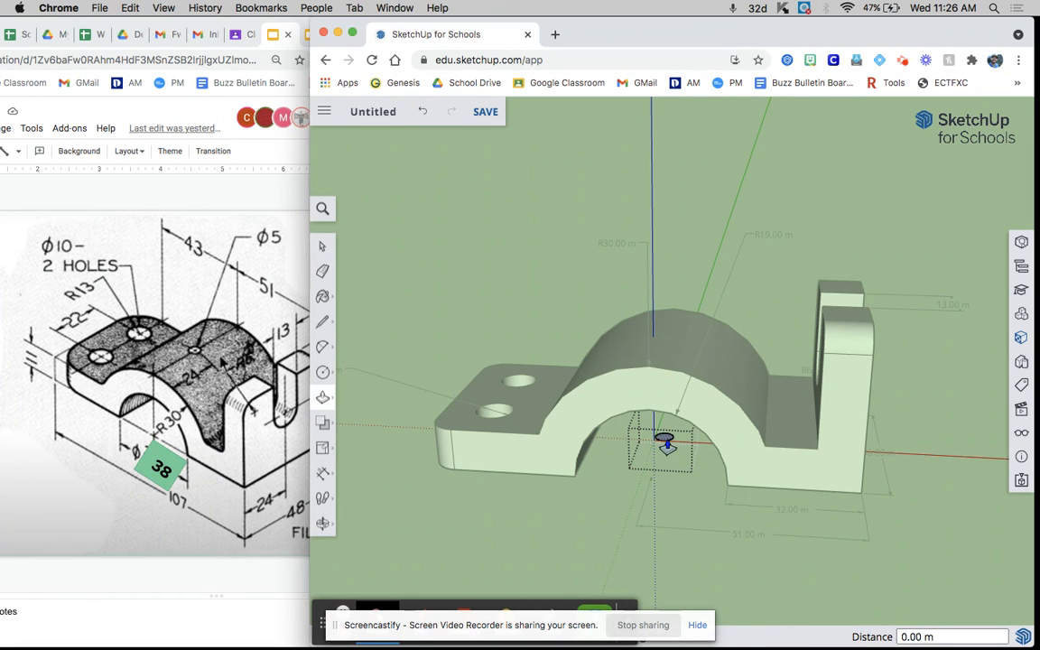
{"action": "left_click", "coordinate": [664, 443]}
{"action": "left_click", "coordinate": [667, 203]}
{"action": "left_click", "coordinate": [322, 256]}
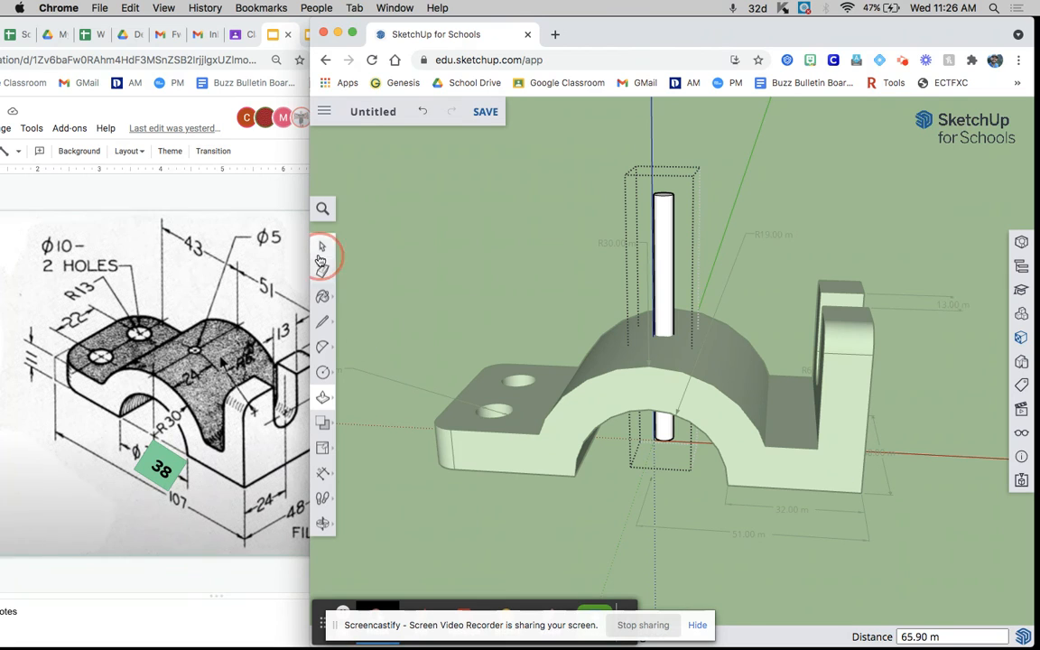
{"action": "left_click", "coordinate": [439, 254]}
Subtract the thin cylinder from the bracket to cut a vertical hole through the arch
{"action": "middle_click_drag", "start_coordinate": [956, 402], "coordinate": [823, 429]}
{"action": "middle_click_drag", "start_coordinate": [403, 488], "coordinate": [379, 406]}
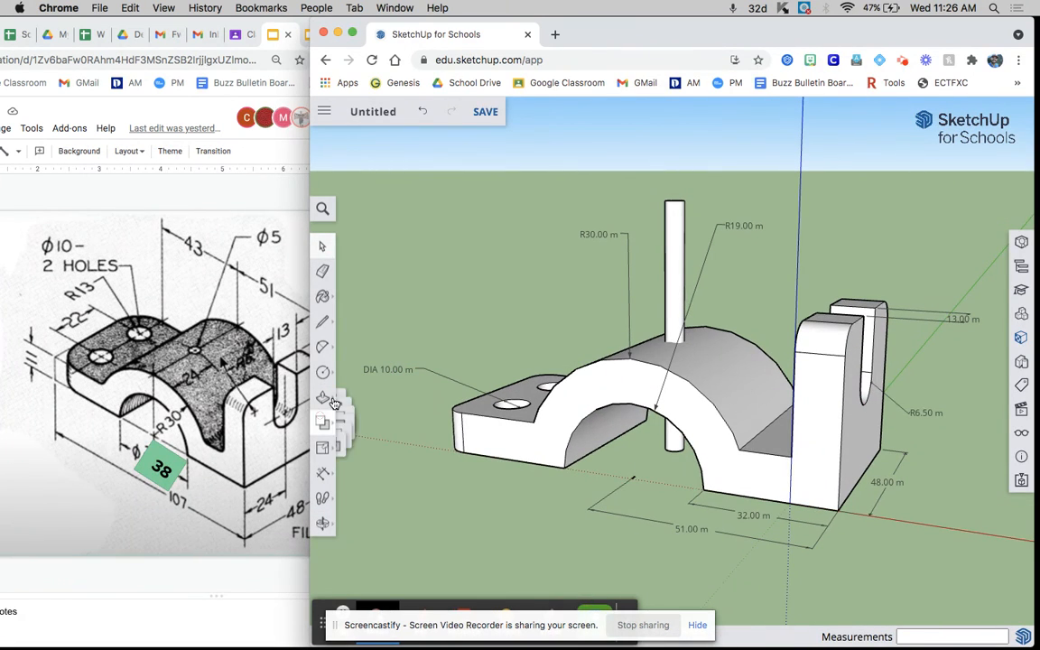
{"action": "mouse_move", "coordinate": [322, 421]}
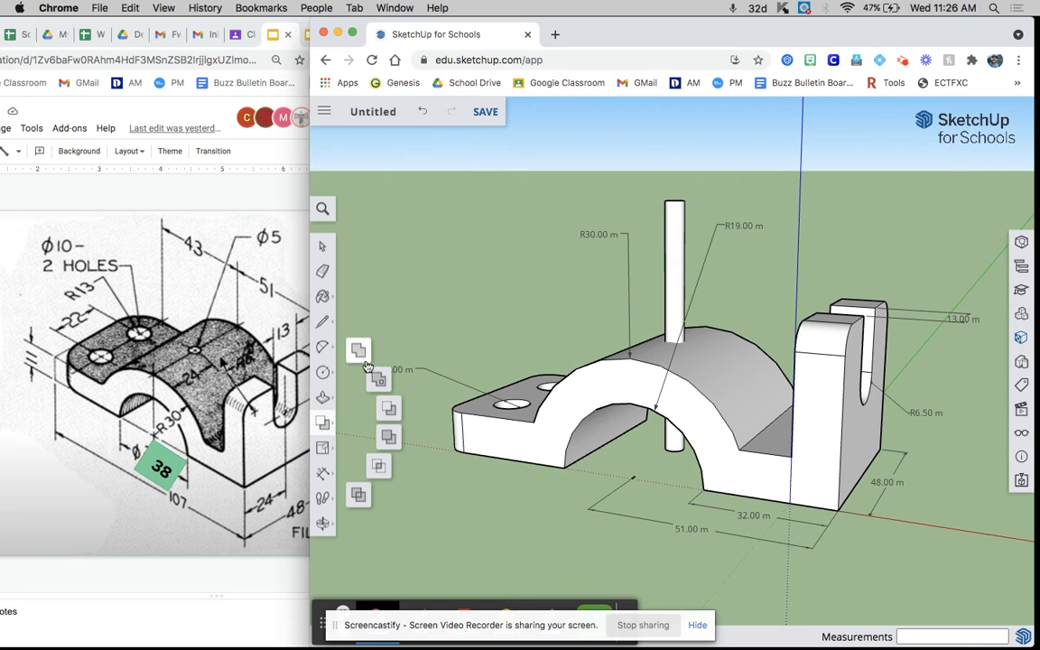
{"action": "left_click", "coordinate": [394, 418]}
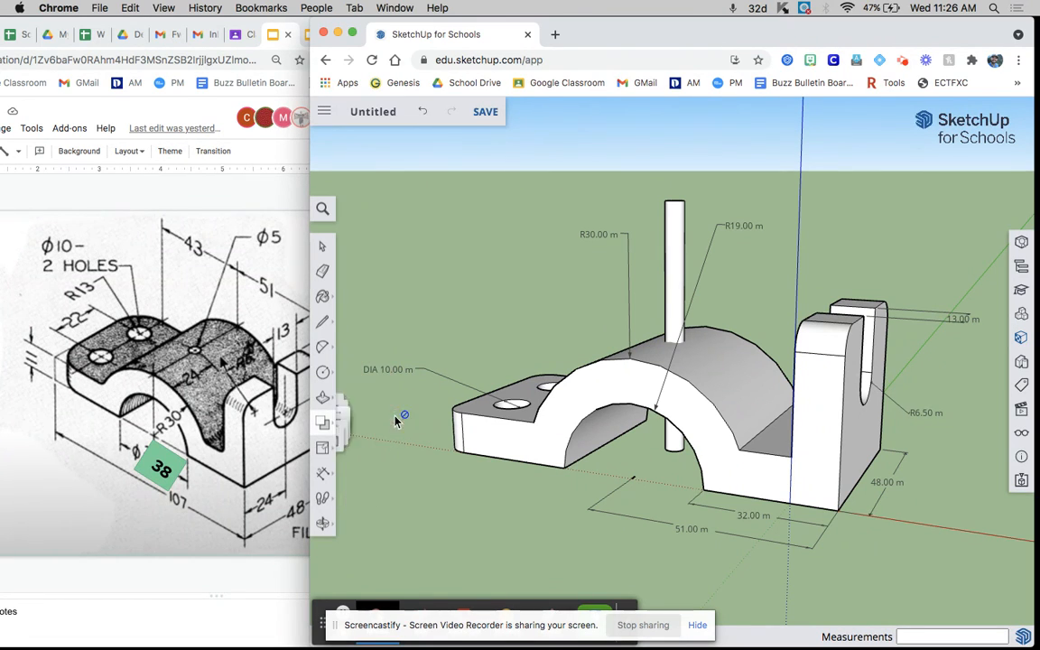
{"action": "left_click", "coordinate": [674, 269]}
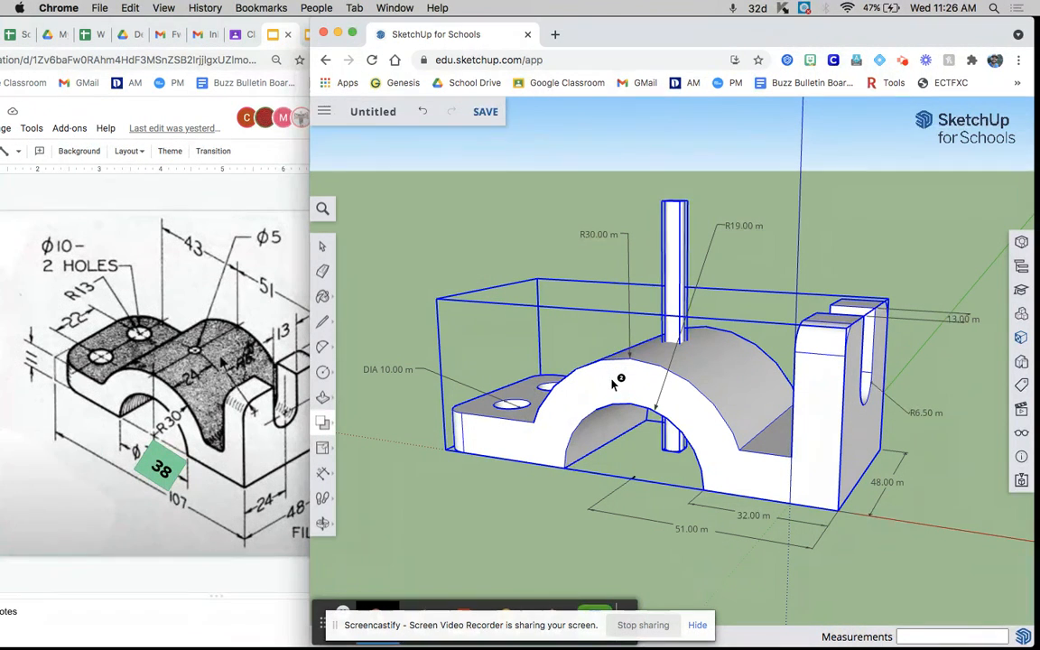
{"action": "left_click", "coordinate": [613, 383]}
{"action": "left_click", "coordinate": [322, 245]}
Select all geometry inside the bracket's group and paint it with the orange TG_shirt pattern 1 material
{"action": "middle_click_drag", "start_coordinate": [515, 243], "coordinate": [454, 296]}
{"action": "left_click", "coordinate": [393, 202]}
{"action": "middle_click_drag", "start_coordinate": [454, 172], "coordinate": [433, 253]}
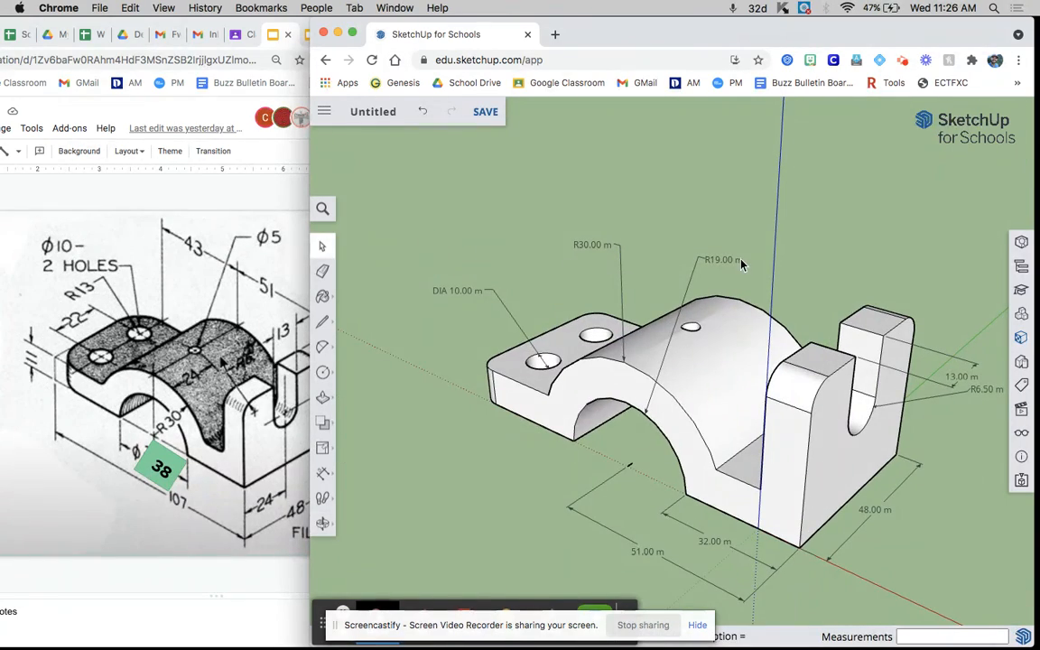
{"action": "triple_click", "coordinate": [675, 393]}
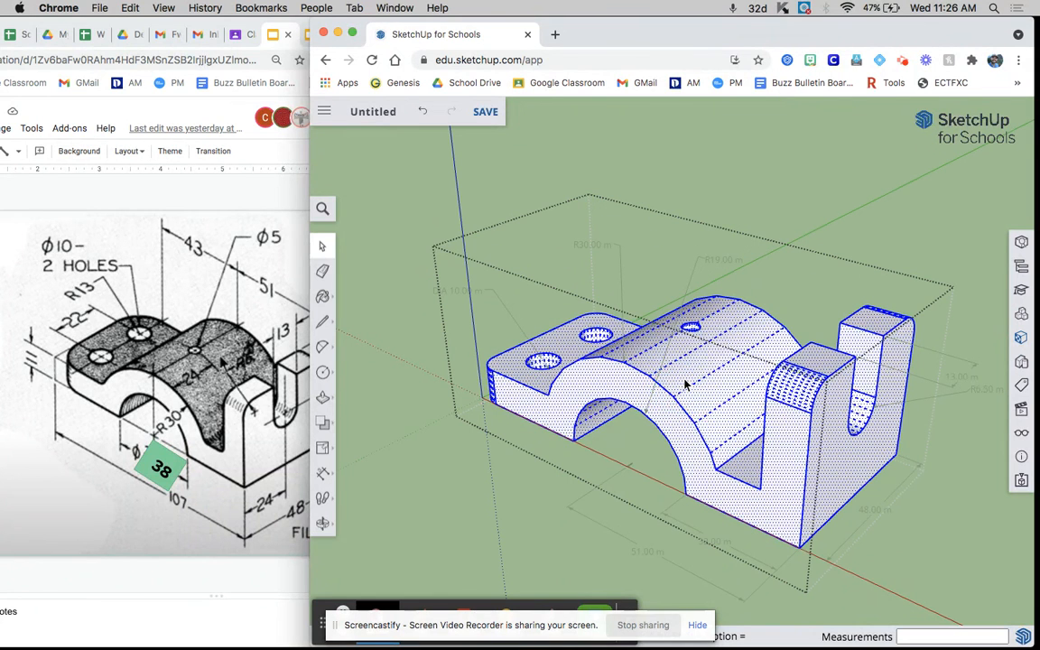
{"action": "left_click", "coordinate": [324, 298]}
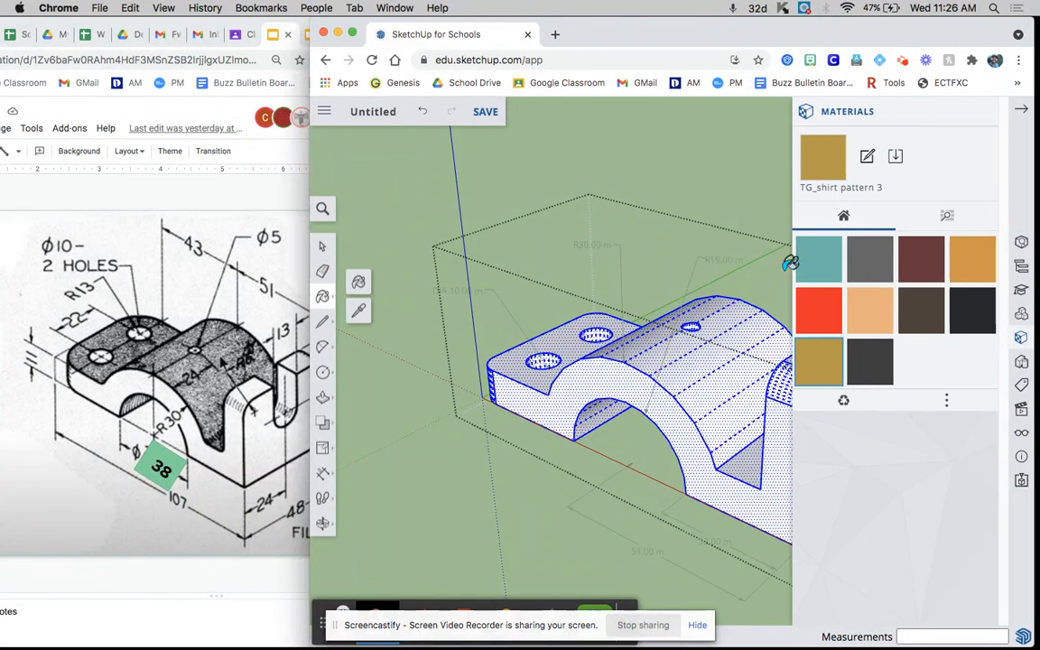
{"action": "left_click", "coordinate": [959, 272]}
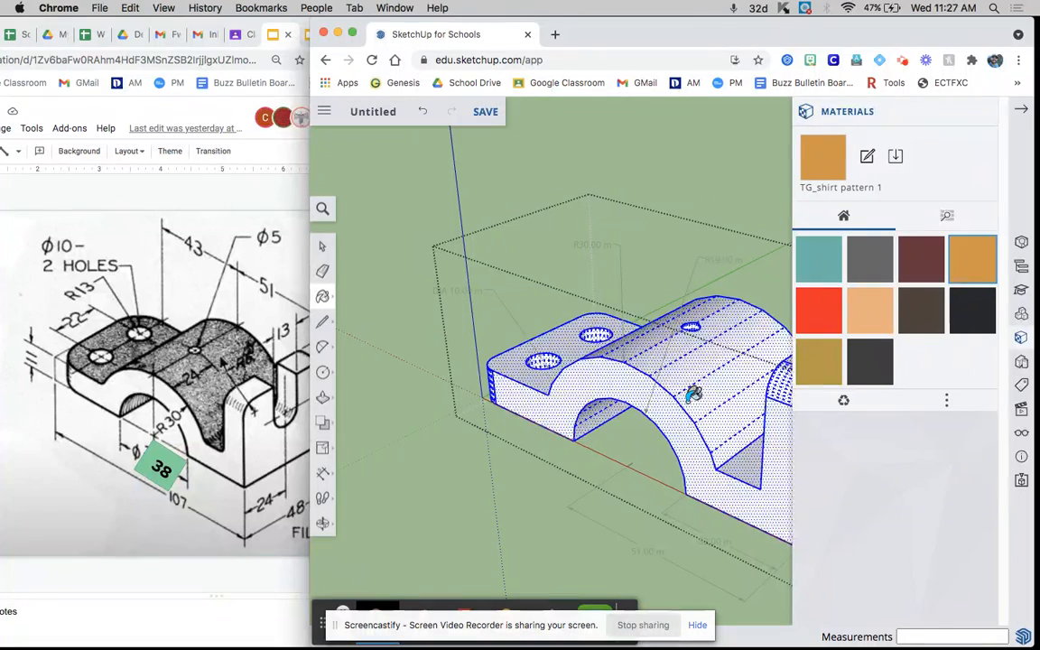
{"action": "left_click", "coordinate": [691, 399]}
Create filled 3D text in Lora Regular, 0.30 m high with 0.15 m extrusion, and place it in front of the bracket's tab
{"action": "left_click", "coordinate": [322, 372]}
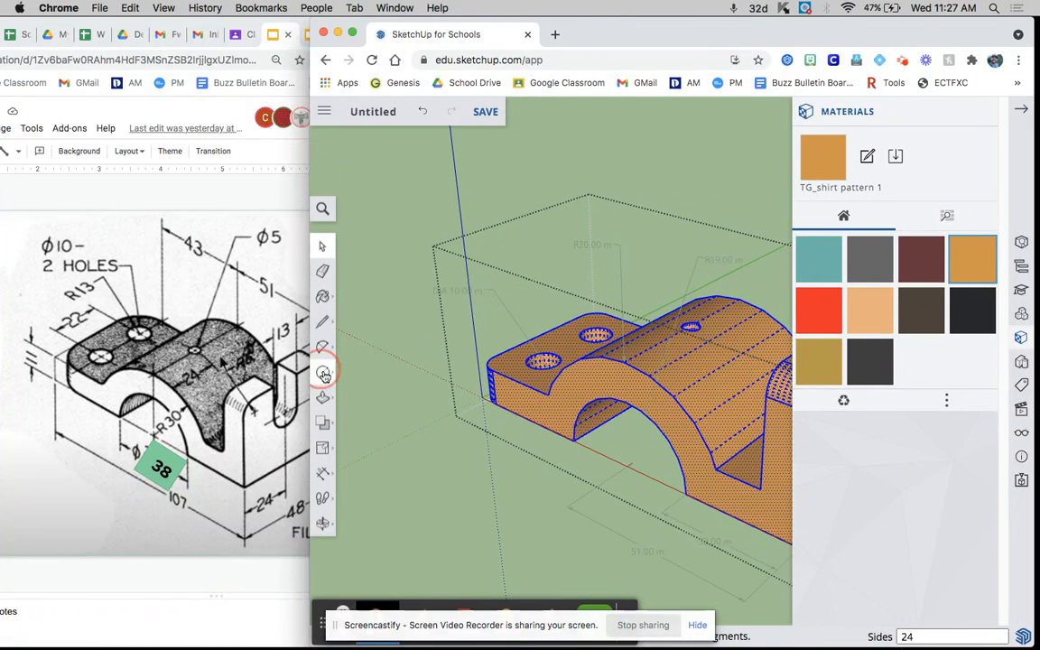
{"action": "left_click", "coordinate": [359, 430]}
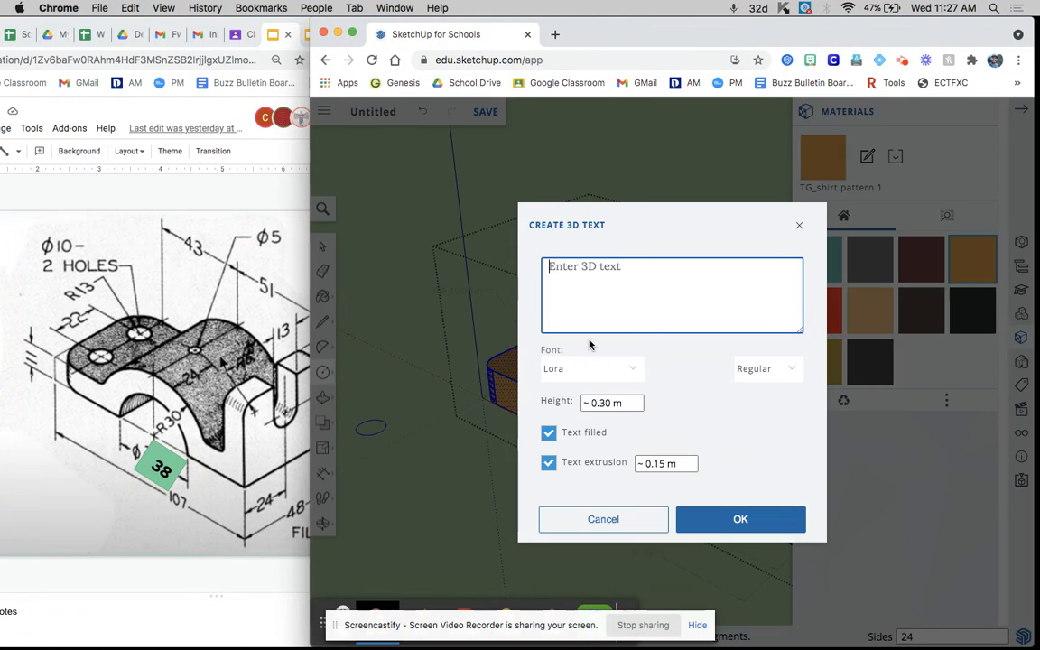
{"action": "type", "text": "Ti"}
{"action": "left_click", "coordinate": [727, 517]}
{"action": "left_click", "coordinate": [452, 474]}
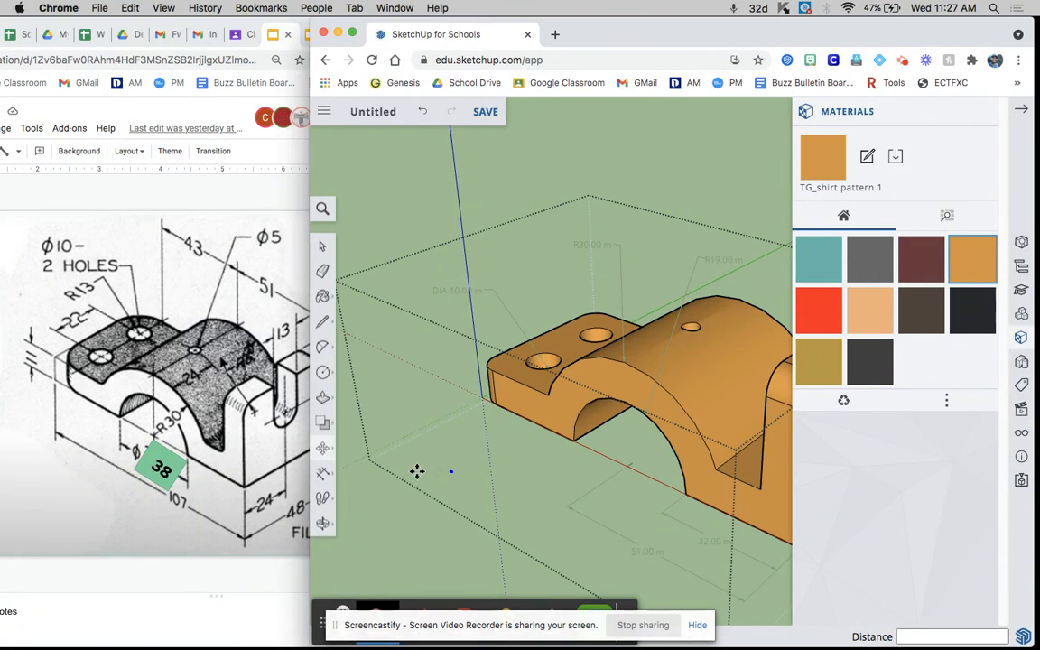
Try to enlarge the 3D text with the Scale tool
{"action": "left_click", "coordinate": [326, 450]}
{"action": "left_click", "coordinate": [362, 474]}
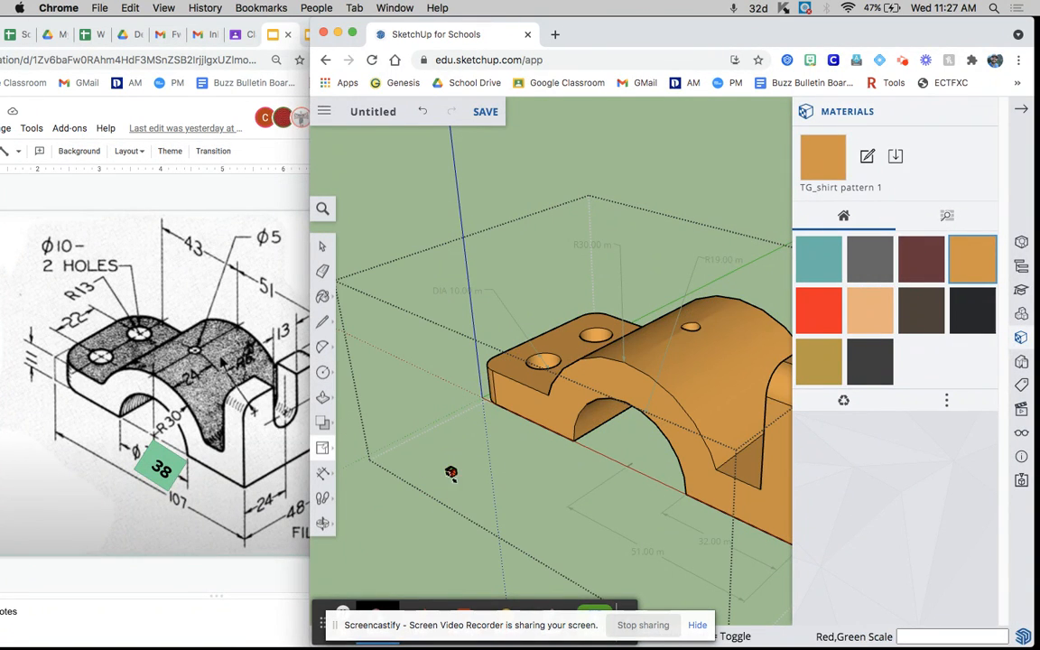
{"action": "left_click_drag", "start_coordinate": [453, 473], "coordinate": [658, 520]}
{"action": "left_click", "coordinate": [660, 518]}
{"action": "key", "text": "super+z"}
Scale the 3D text uniformly by a factor of about 59.27 and hide the materials
{"action": "scroll", "coordinate": [475, 486], "scroll_direction": "up", "scroll_amount": 5}
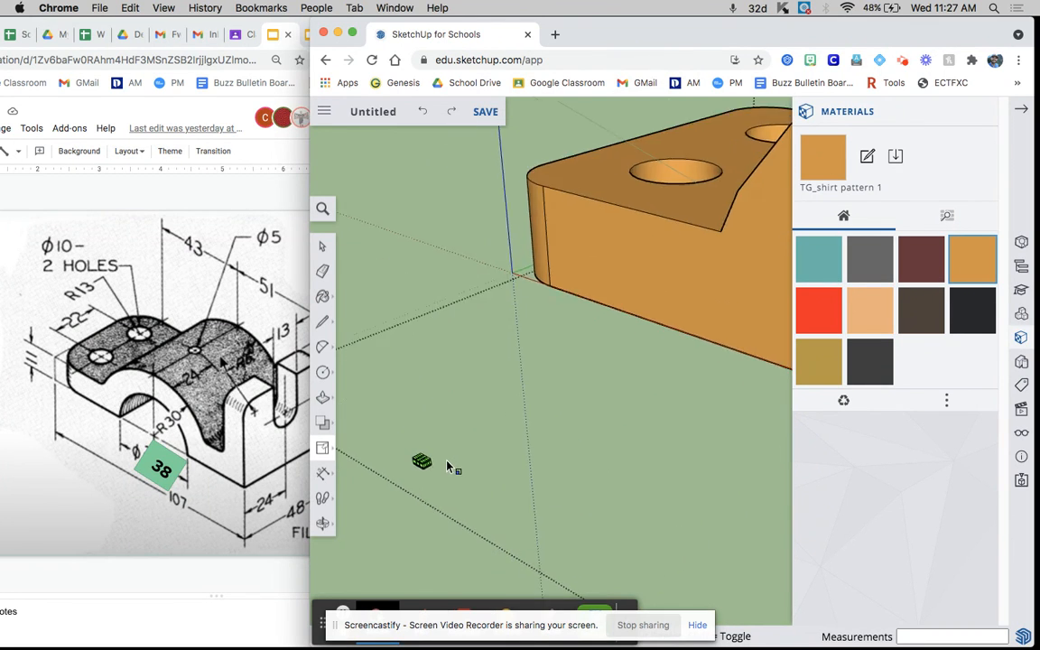
{"action": "scroll", "coordinate": [449, 466], "scroll_direction": "up", "scroll_amount": 3}
{"action": "left_click_drag", "start_coordinate": [413, 465], "coordinate": [733, 488]}
{"action": "scroll", "coordinate": [553, 480], "scroll_direction": "down", "scroll_amount": 5}
{"action": "left_click", "coordinate": [321, 244]}
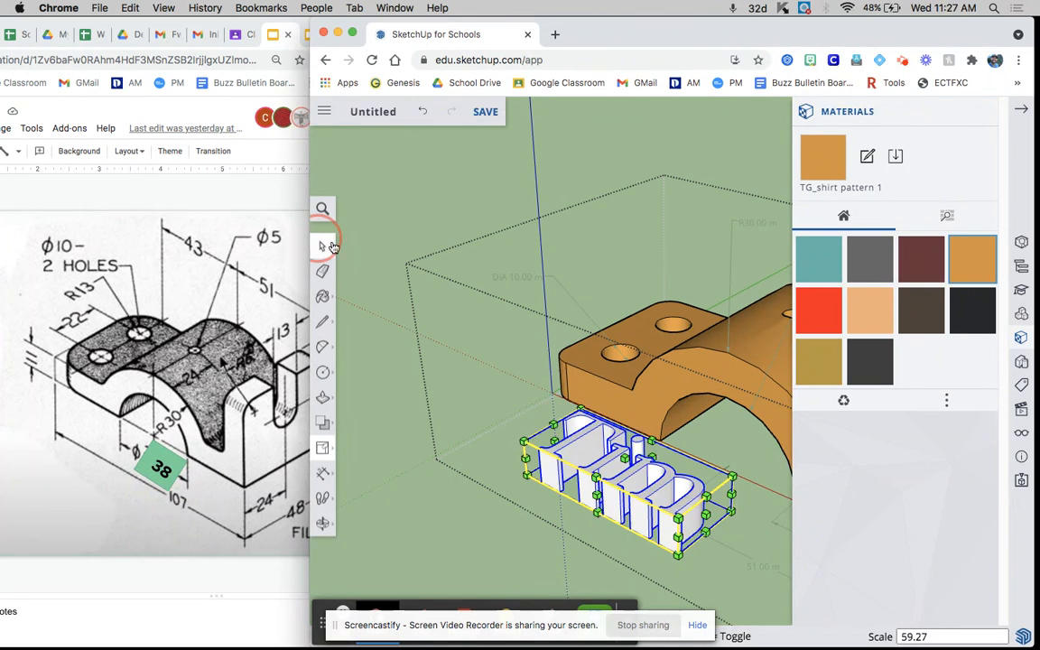
{"action": "left_click", "coordinate": [1024, 111]}
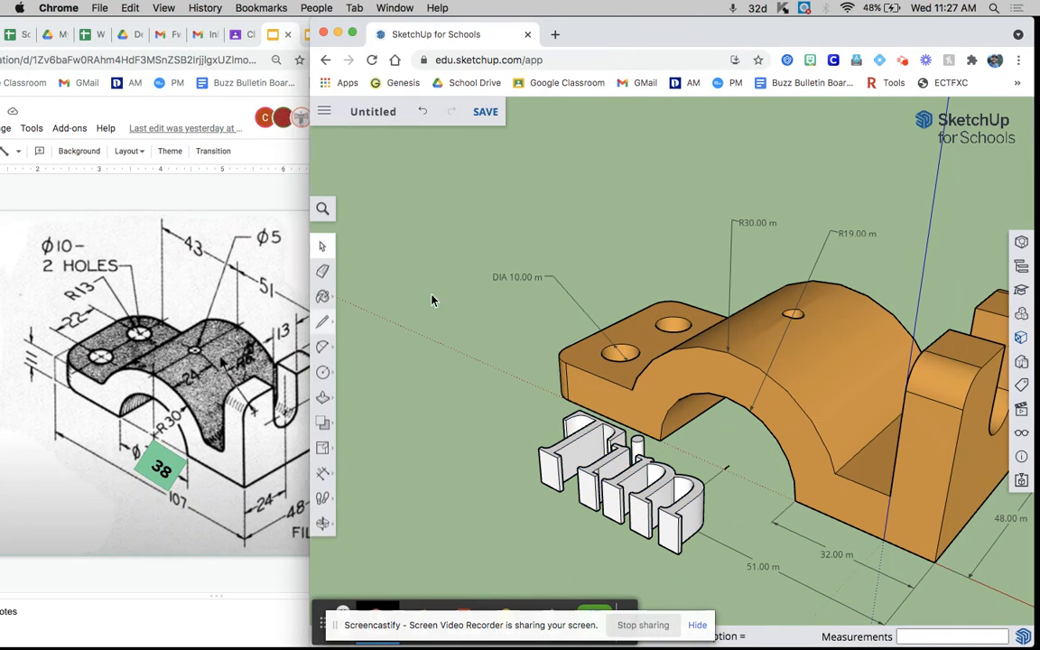
{"action": "scroll", "coordinate": [540, 288], "scroll_direction": "down", "scroll_amount": 2}
{"action": "scroll", "coordinate": [558, 318], "scroll_direction": "down", "scroll_amount": 1}
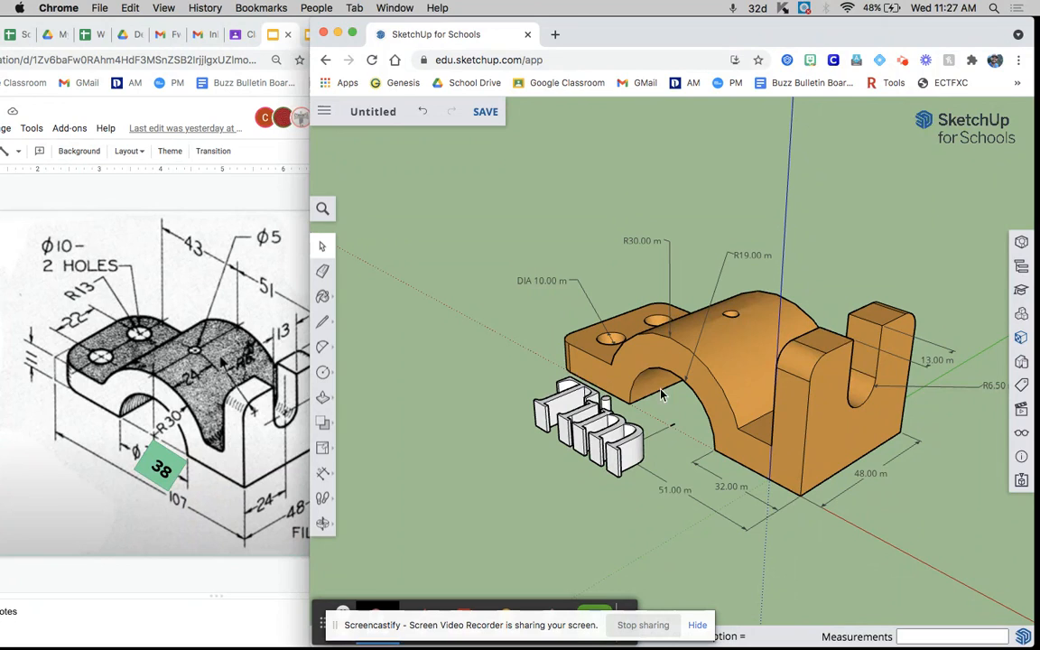